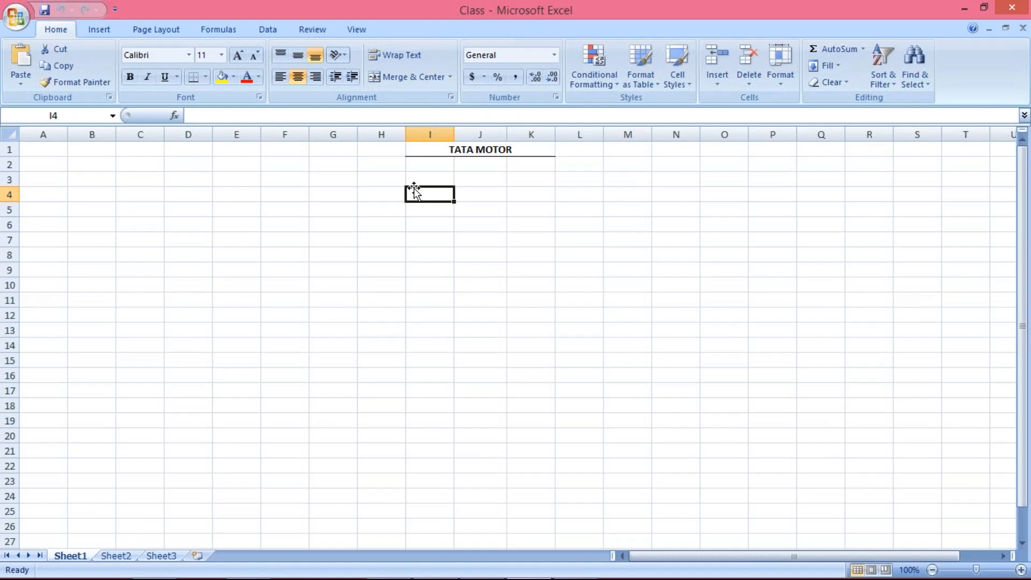
Enter vendor labels A, B, C, D, E and F in cells I3 through I8
left_click(421, 177)
left_click(421, 194)
left_click(423, 176)
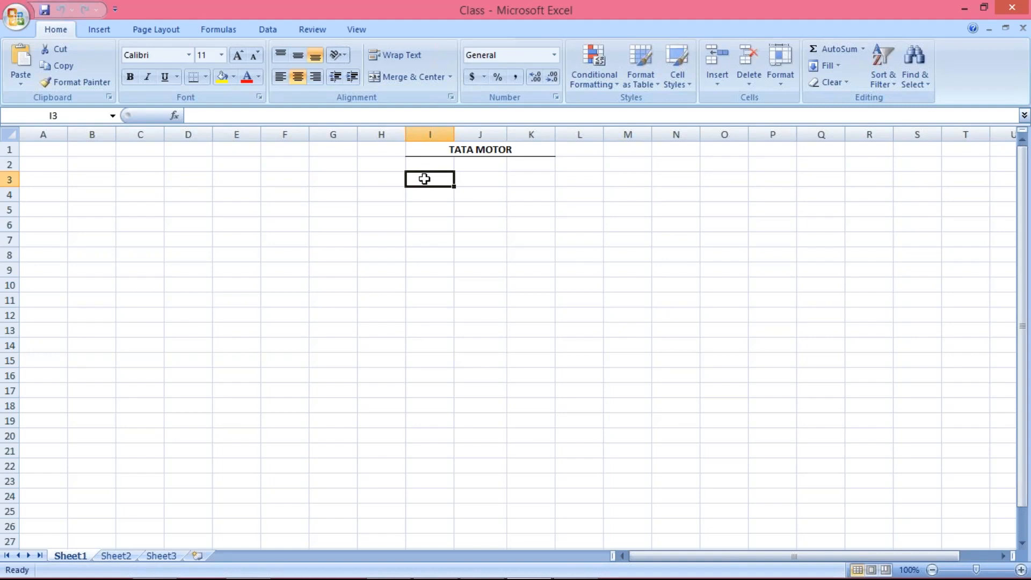
type("A")
key("Return")
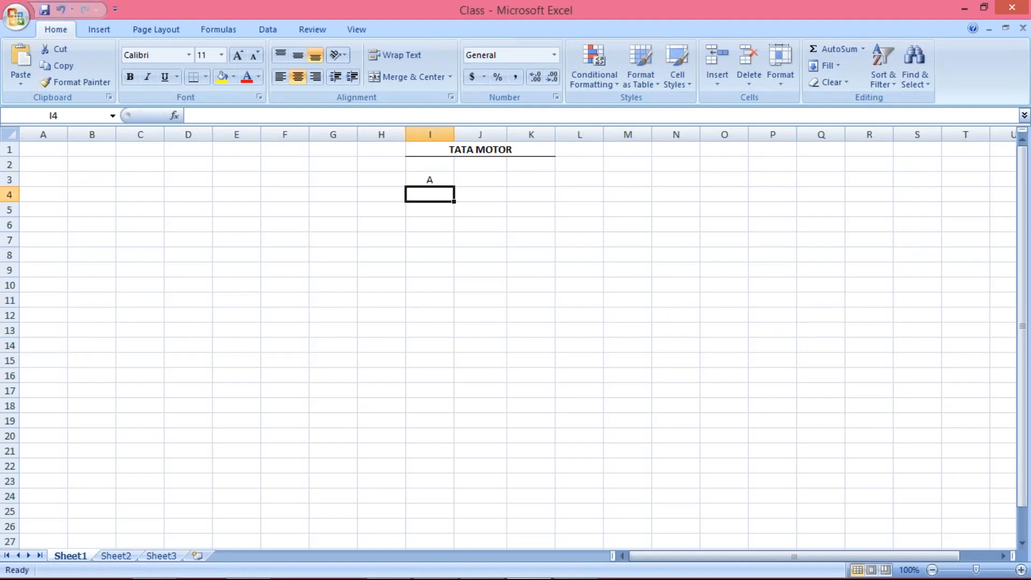
type("B")
key("Return")
type("C")
key("Return")
type("D")
key("Return")
type("E")
key("Return")
type("F")
key("Return")
left_click(480, 181)
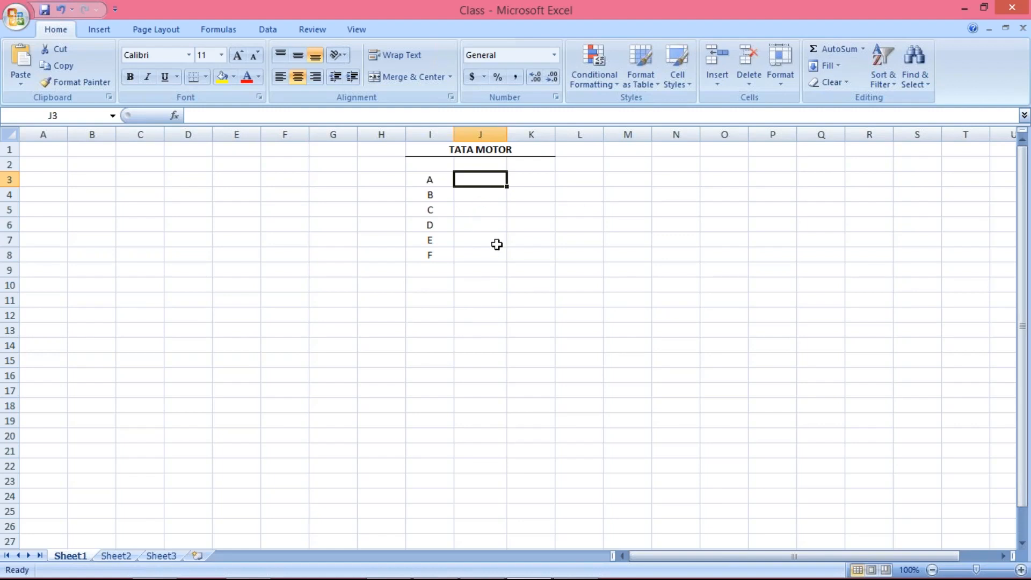
Enter TM30 in J3 and fill it down to J6 for vendors A–D
type("TM30")
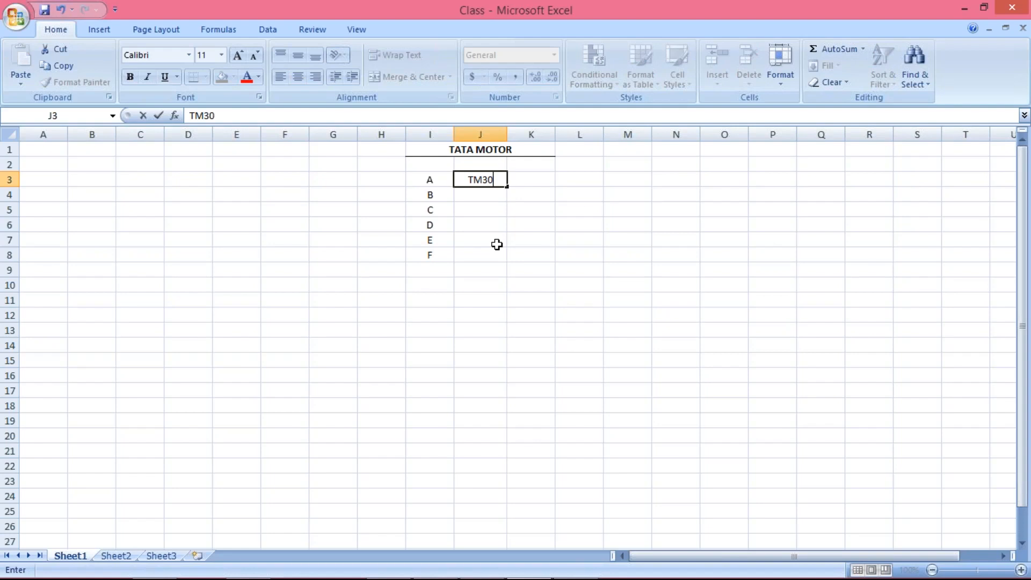
key("Return")
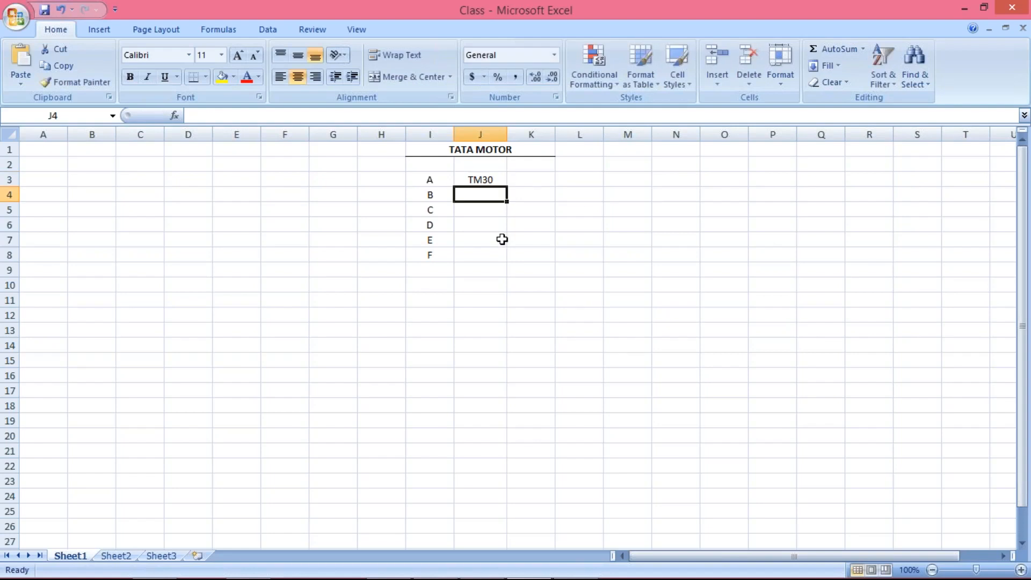
left_click_drag(481, 181, 483, 222)
key("ctrl+d")
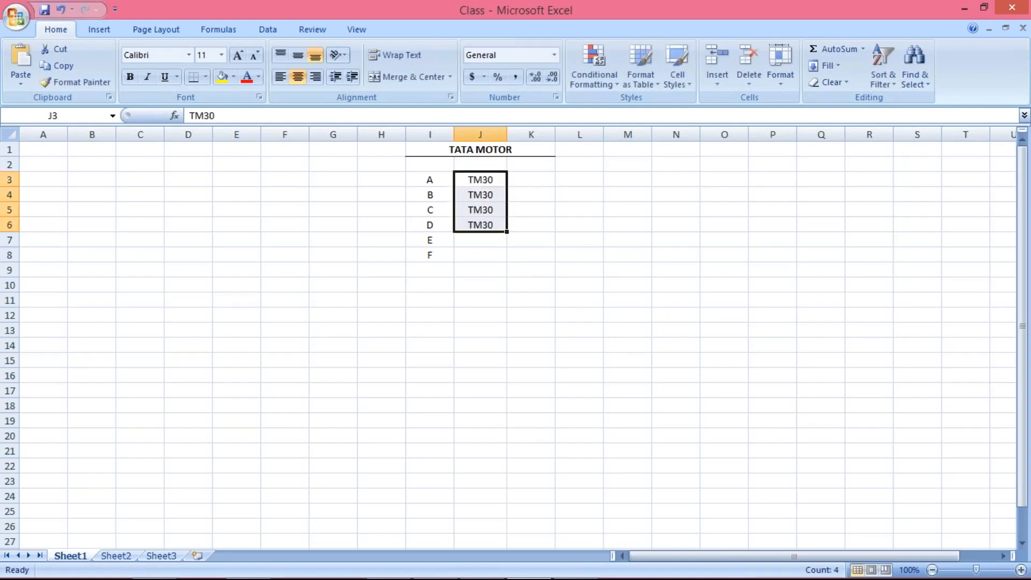
Enter TM60 for vendor E in J7 and TM90 for vendor F in J8
left_click(484, 241)
type("TM60")
key("Return")
type("TM90")
key("Return")
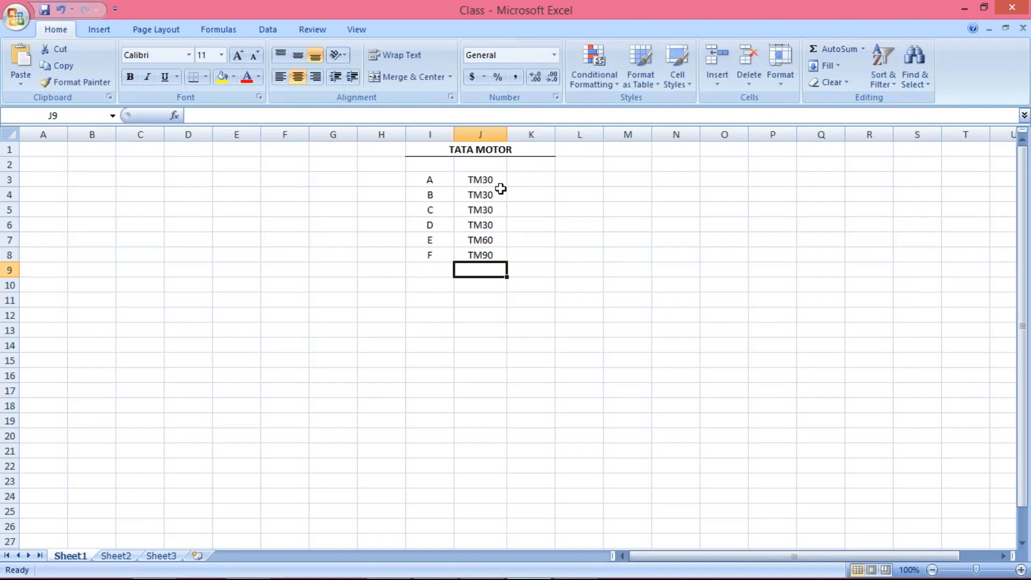
Review vendor A's row across cells I3, J3 and K3
left_click(483, 179)
left_click(525, 179)
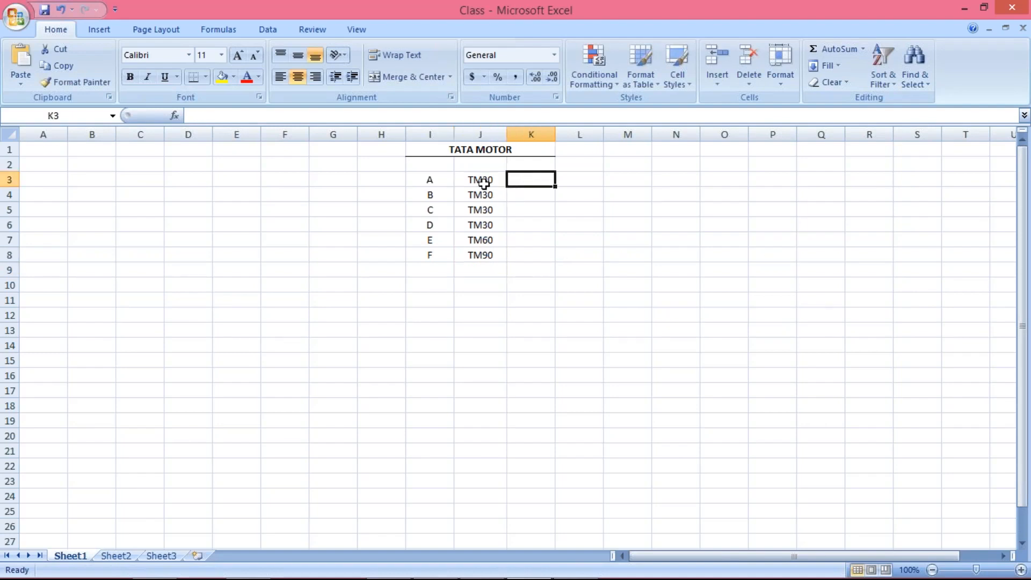
left_click(471, 179)
left_click(423, 180)
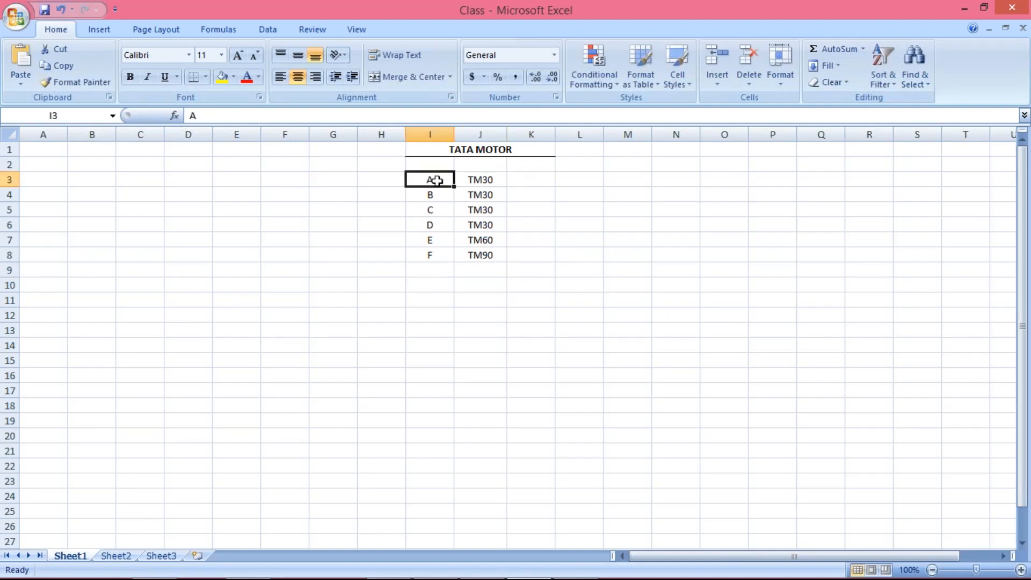
left_click(490, 181)
left_click(522, 179)
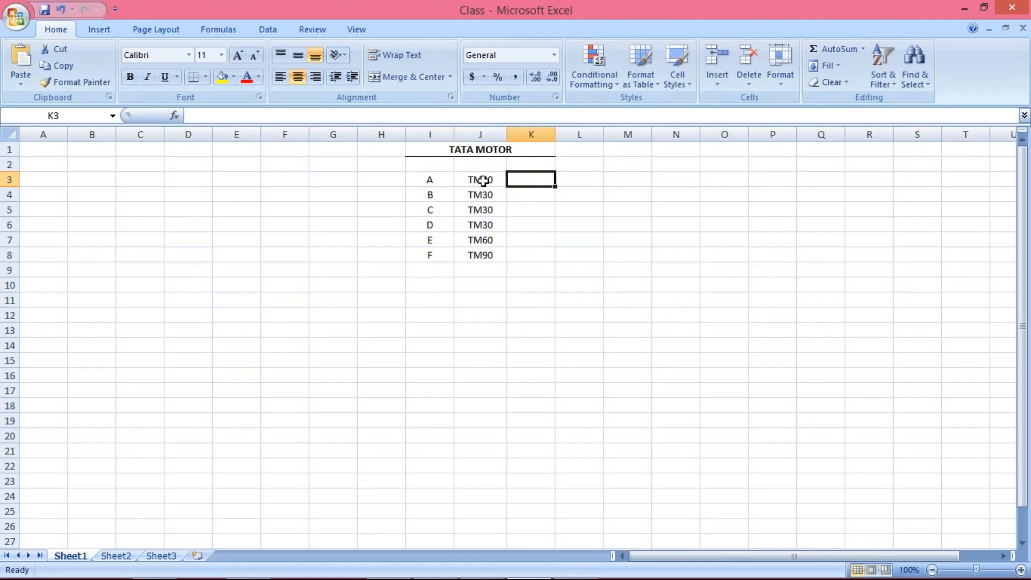
Review vendors E and F with their terms TM60 and TM90, re-entering F in I8
left_click(424, 240)
left_click(430, 256)
type("F")
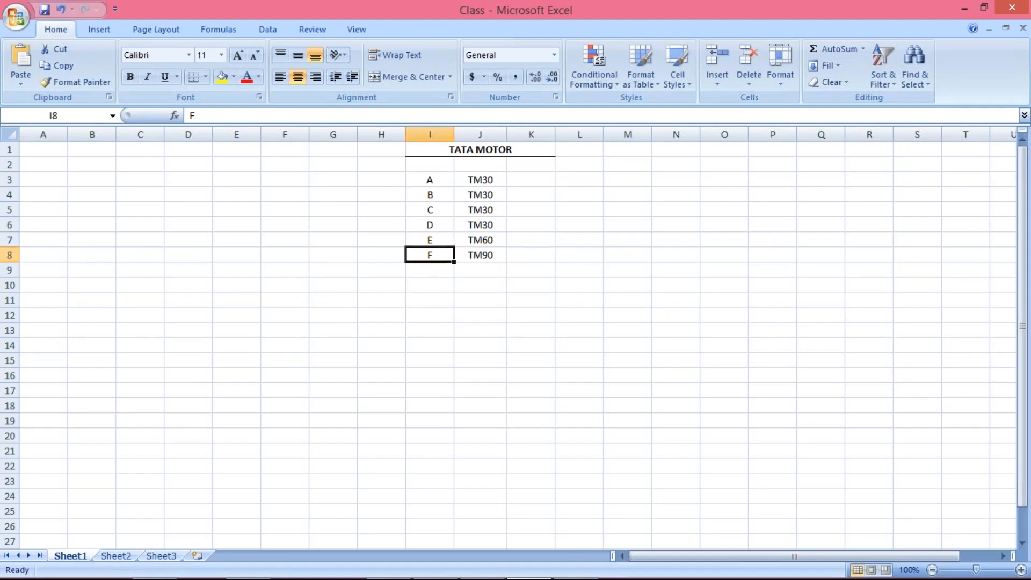
left_click(463, 243)
left_click(439, 243)
left_click(482, 239)
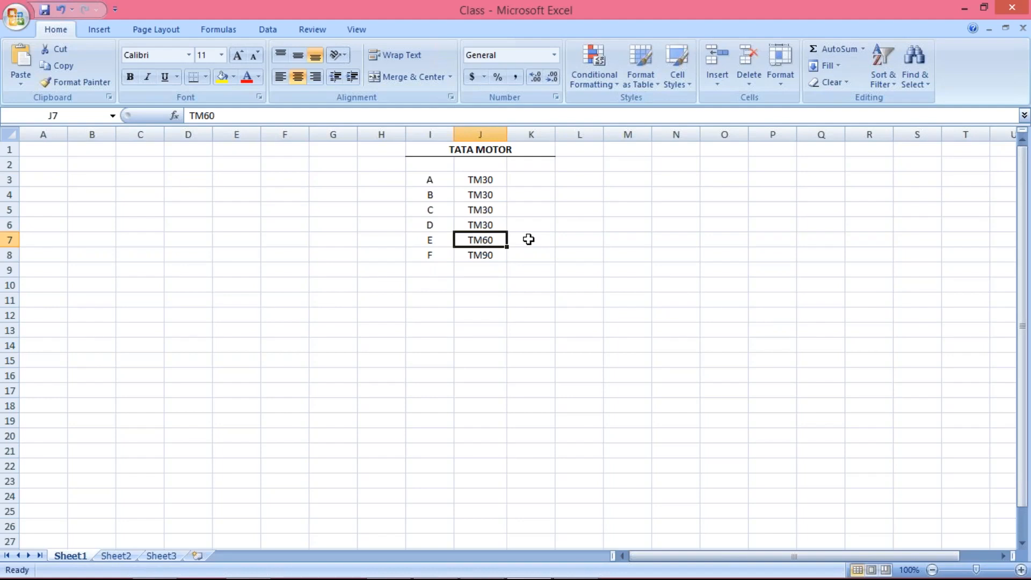
left_click(439, 259)
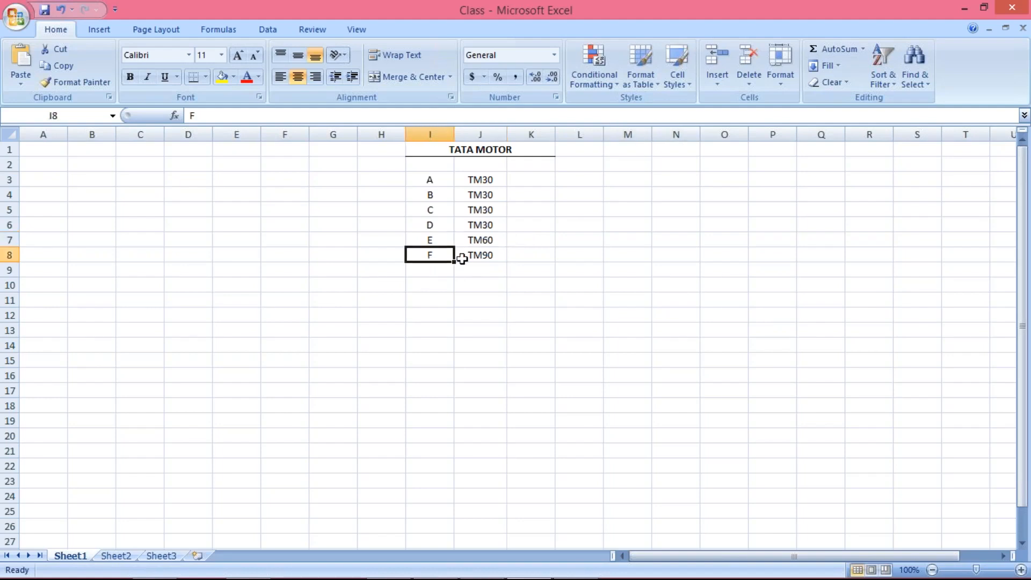
left_click(476, 256)
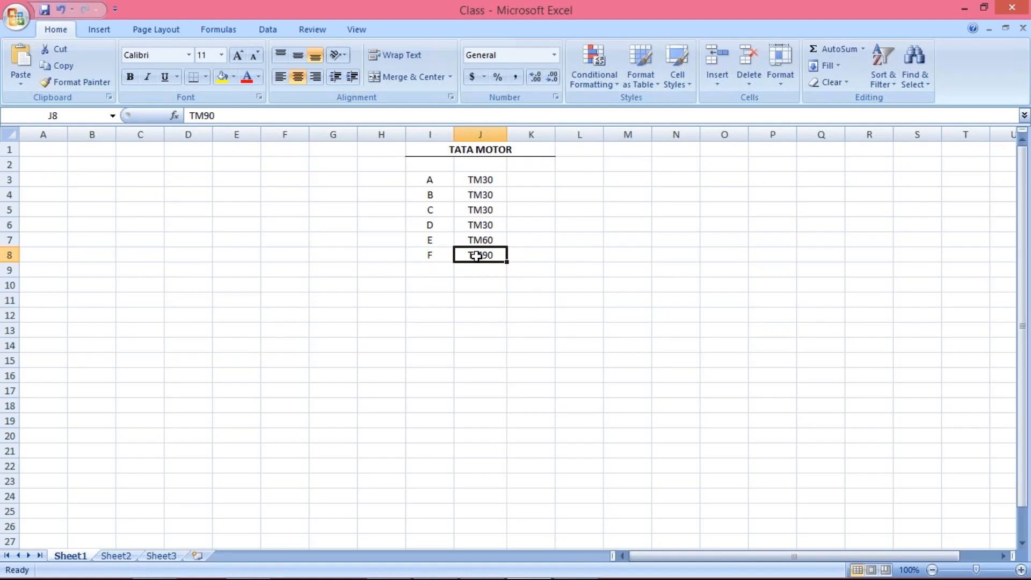
Enter the new term TM45 in K3 and fill it down to K6 for vendors A–D
left_click_drag(478, 180, 486, 221)
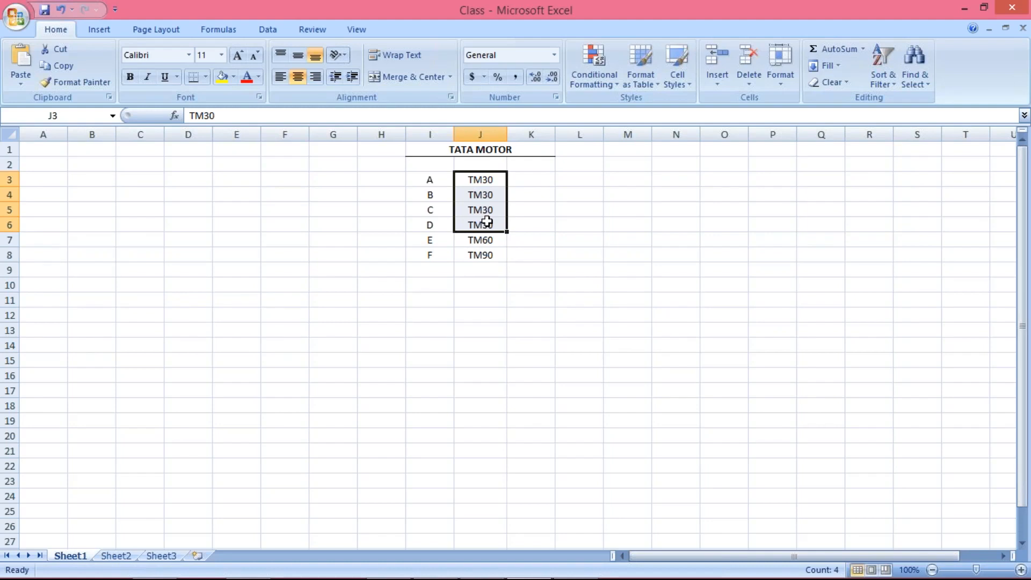
left_click(548, 179)
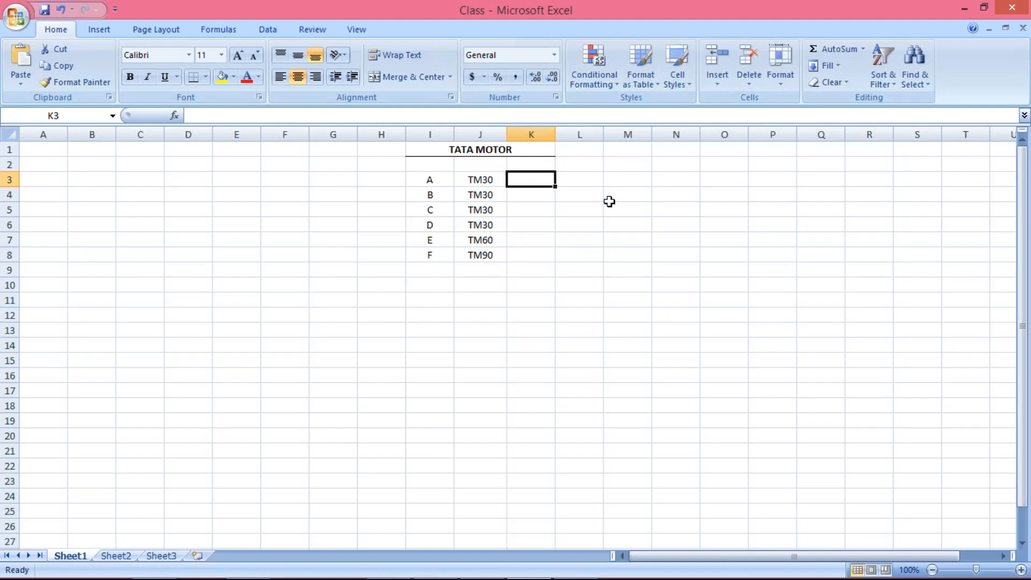
type("TM40")
key("Return")
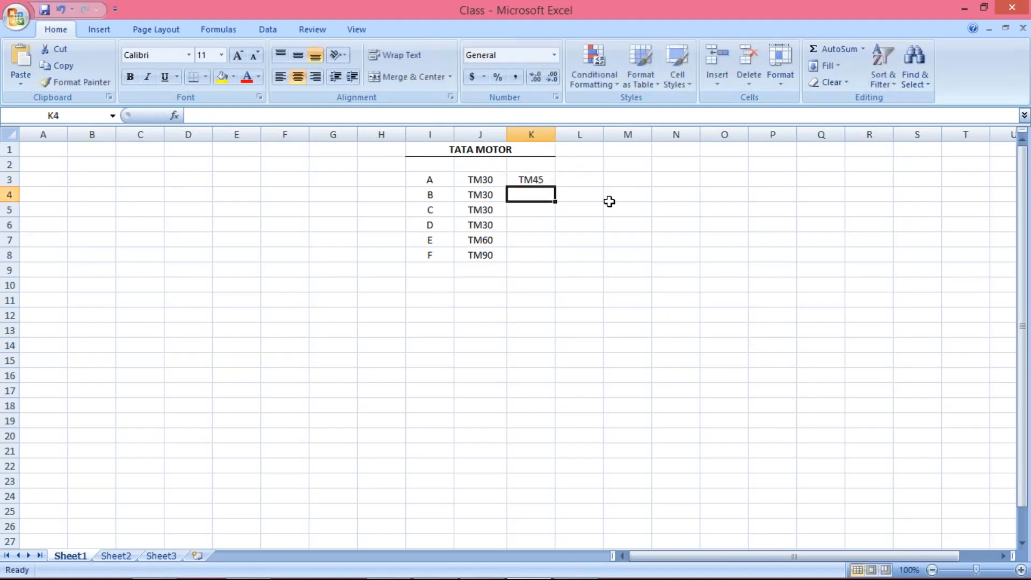
left_click_drag(529, 180, 529, 225)
key("ctrl+d")
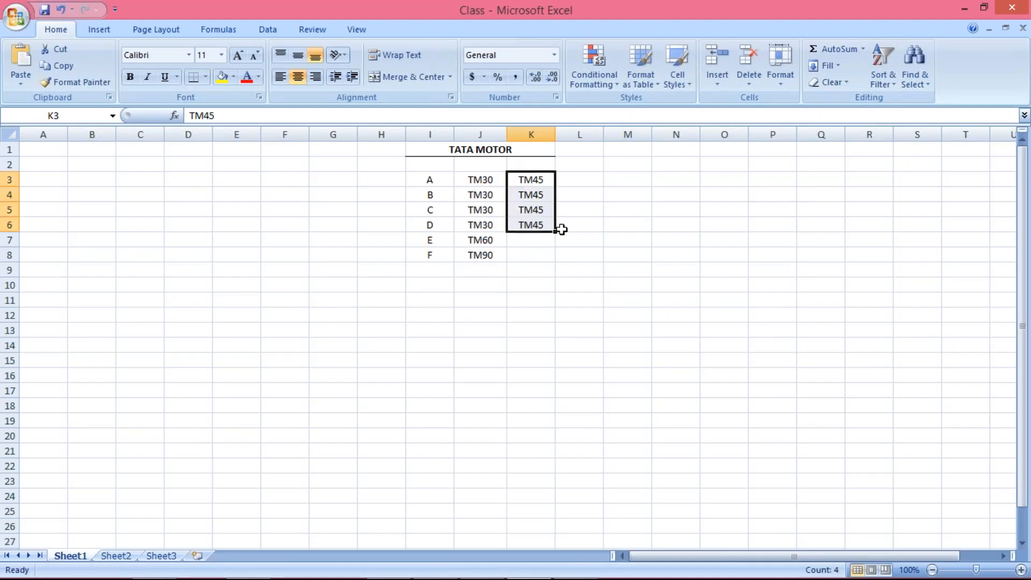
left_click(629, 251)
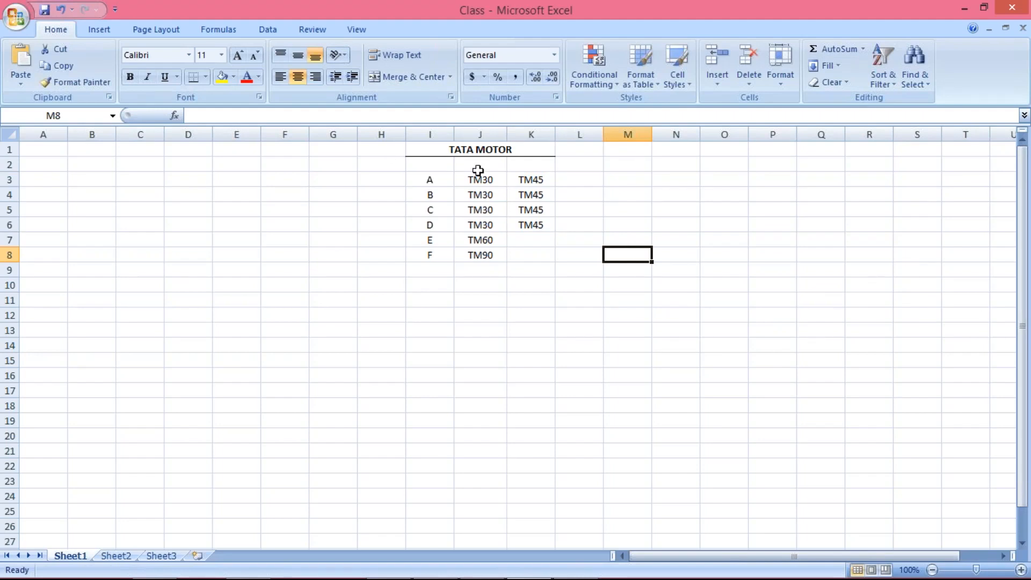
left_click(481, 179)
left_click_drag(480, 184, 481, 218)
left_click(526, 176)
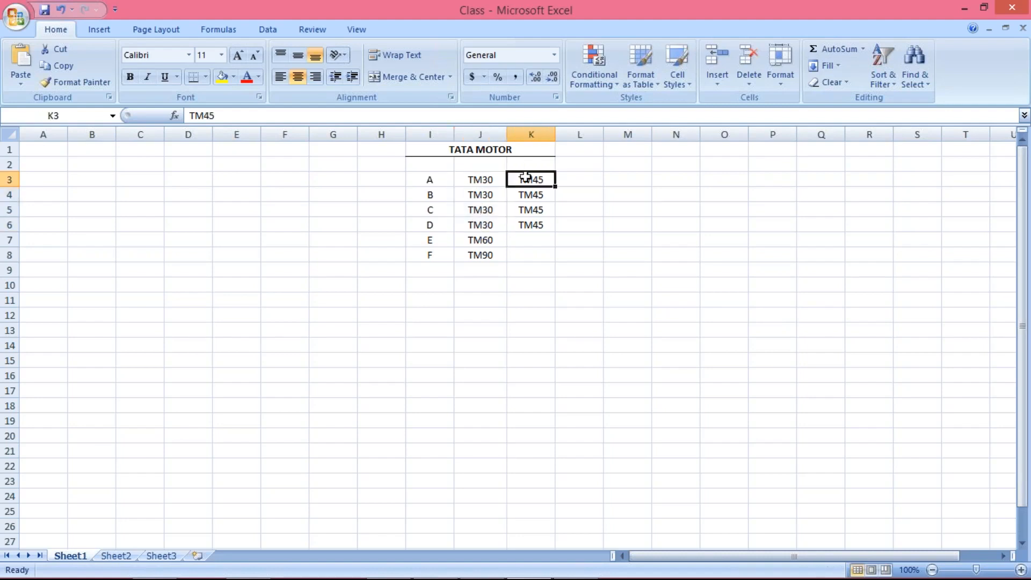
left_click(494, 185)
left_click_drag(494, 186, 490, 224)
left_click(486, 177)
left_click_drag(487, 178, 487, 226)
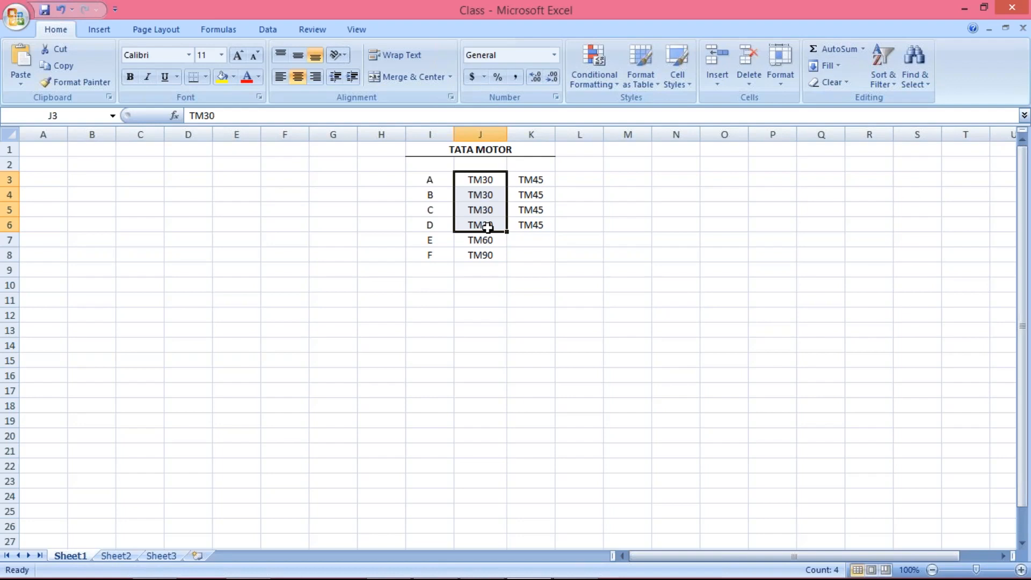
left_click_drag(529, 180, 534, 226)
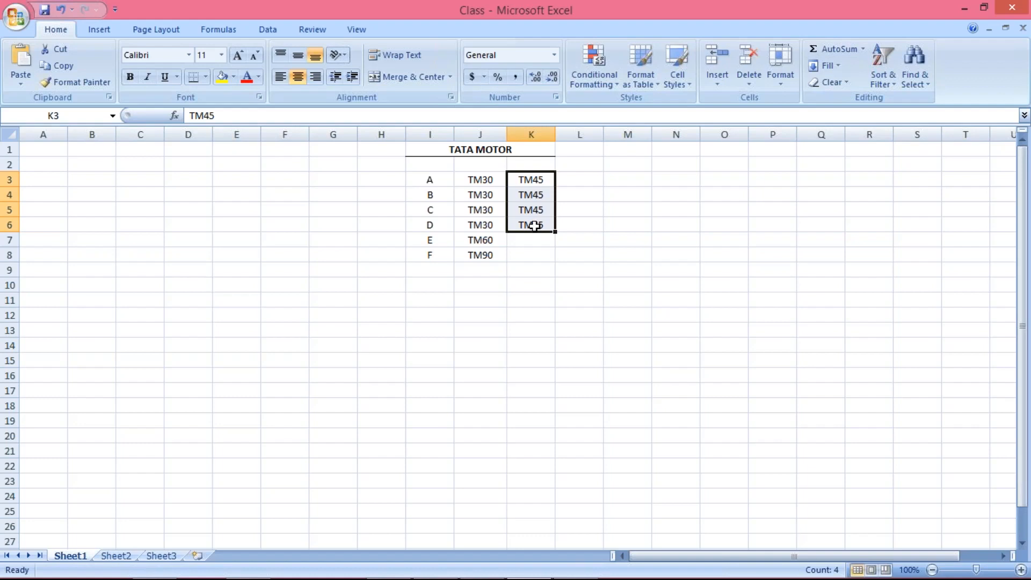
left_click(477, 184)
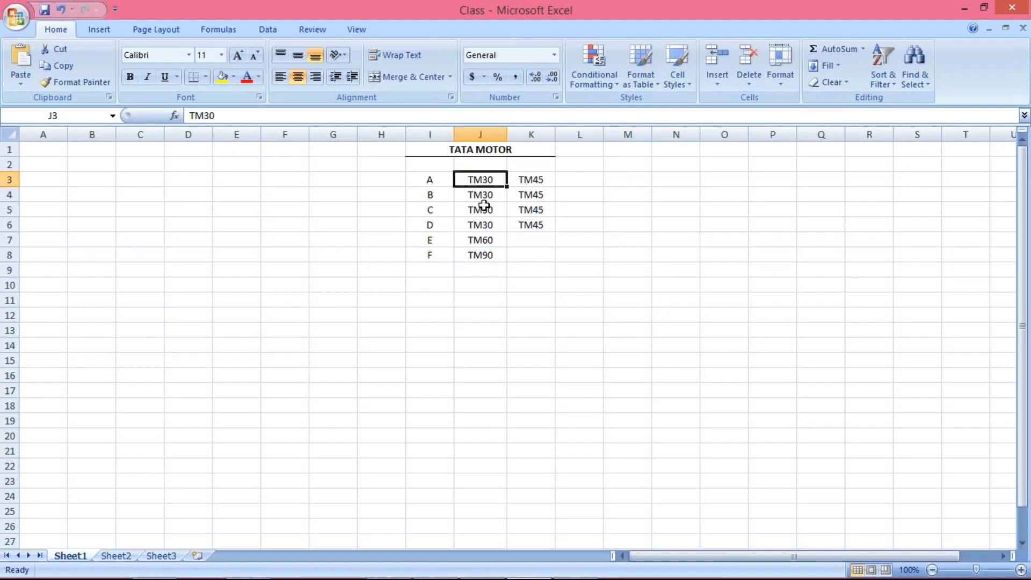
left_click_drag(480, 179, 485, 221)
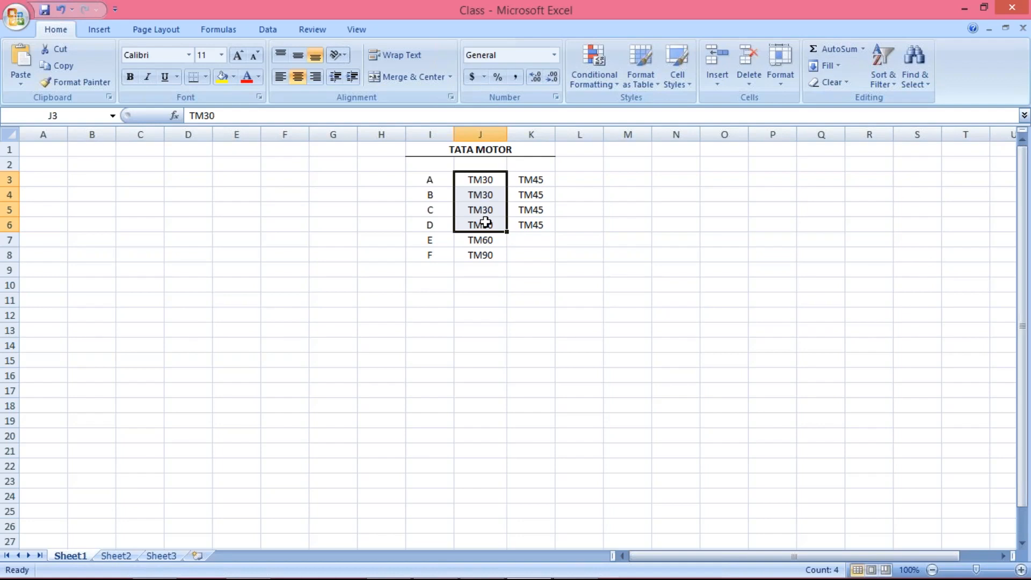
mouse_move(464, 546)
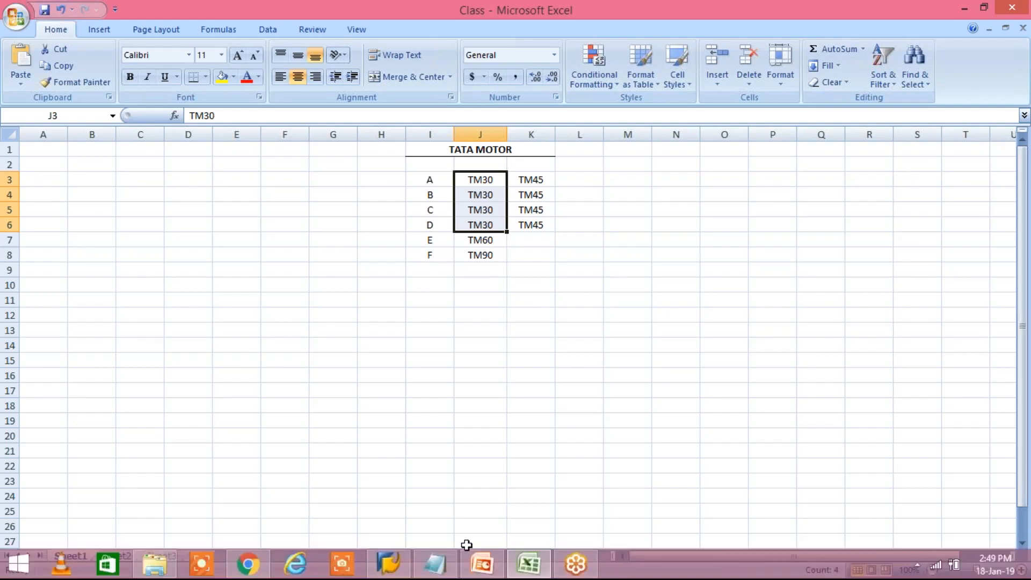
Log on to SAP with the first saved user name and its password, then return to the Class workbook
left_click(391, 565)
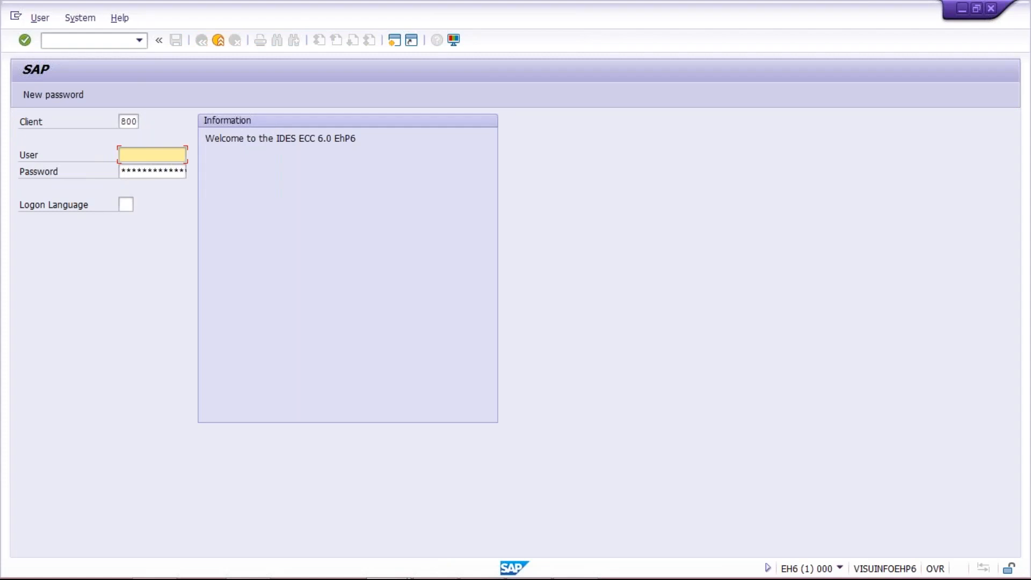
key("space")
key("Down")
key("Return")
key("Tab")
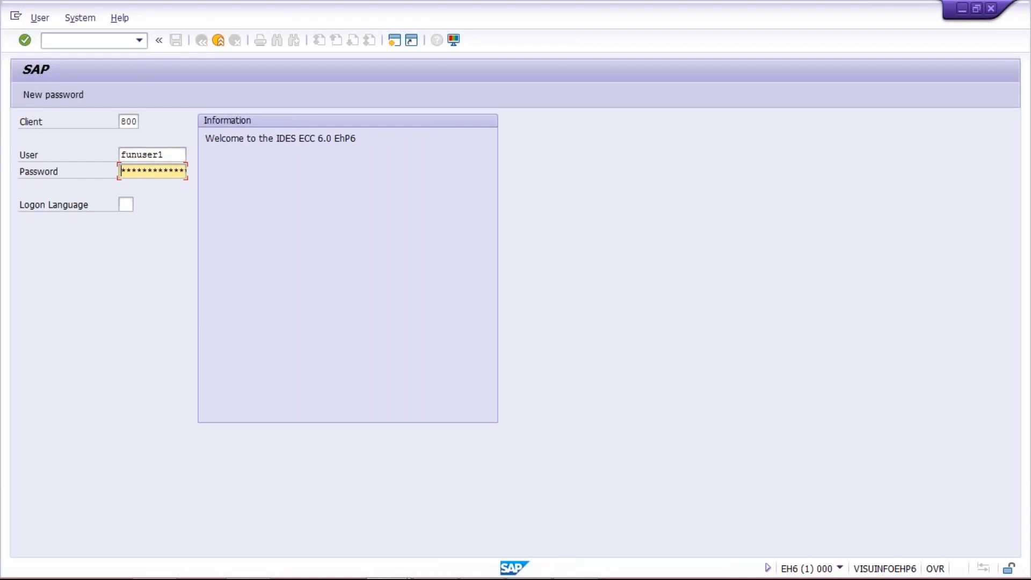
type("********")
key("Return")
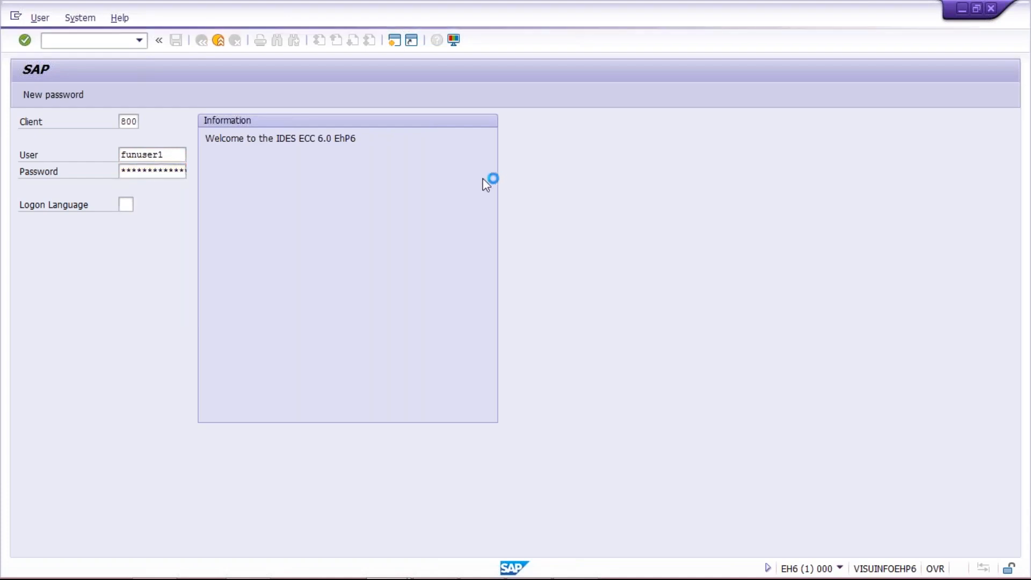
mouse_move(565, 568)
left_click(529, 564)
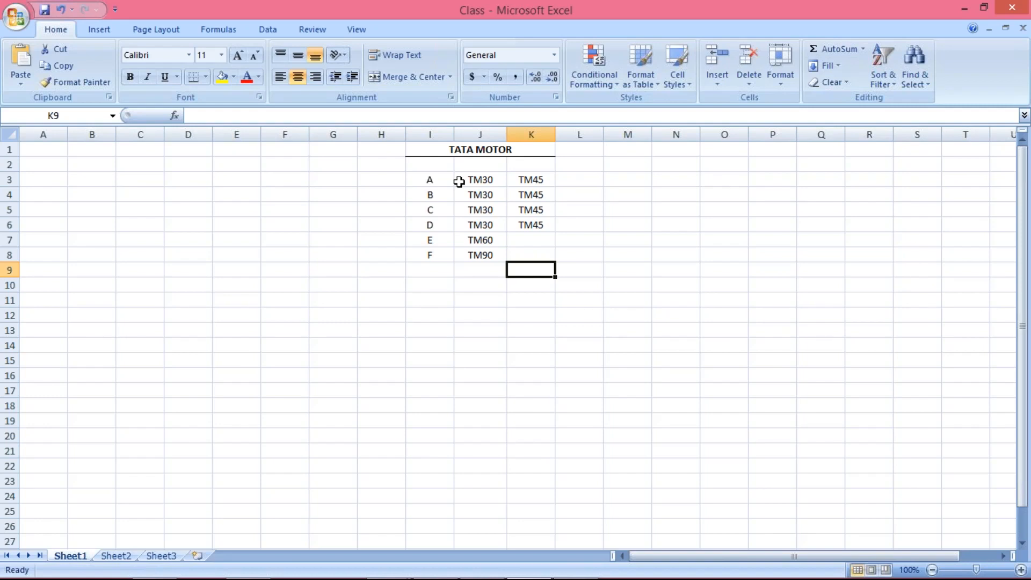
Highlight the TM30 terms in J3:J6 against the TM45 terms in K3:K6, then show the SAP windows
left_click(526, 182)
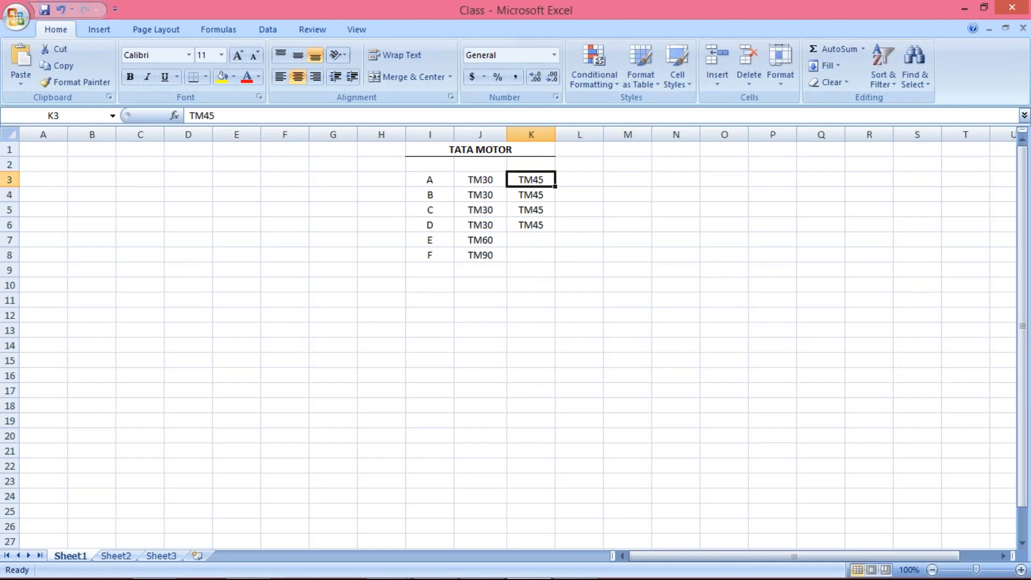
left_click(534, 195)
left_click(531, 181)
left_click_drag(478, 178, 486, 216)
left_click_drag(531, 177, 534, 223)
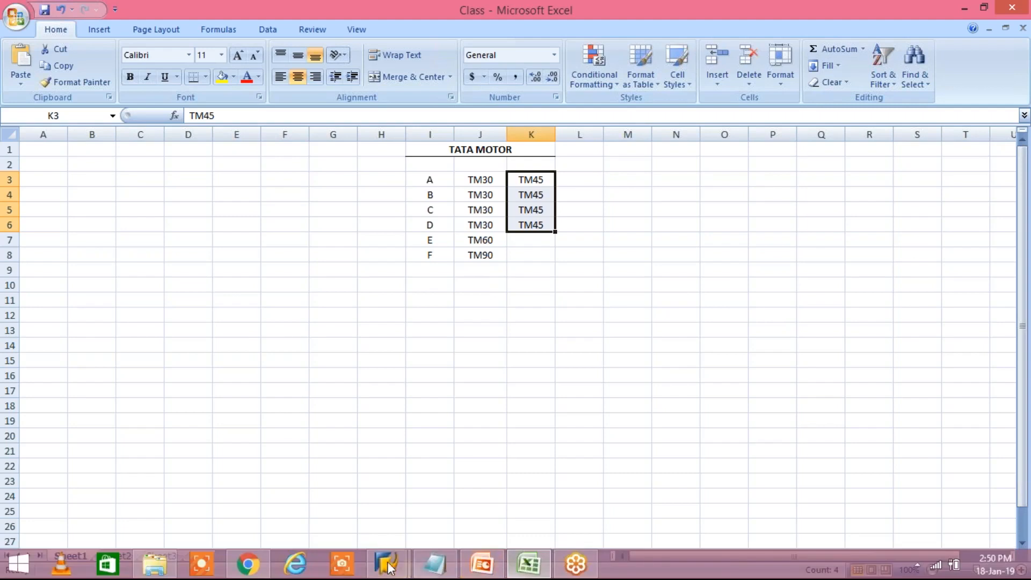
left_click(386, 564)
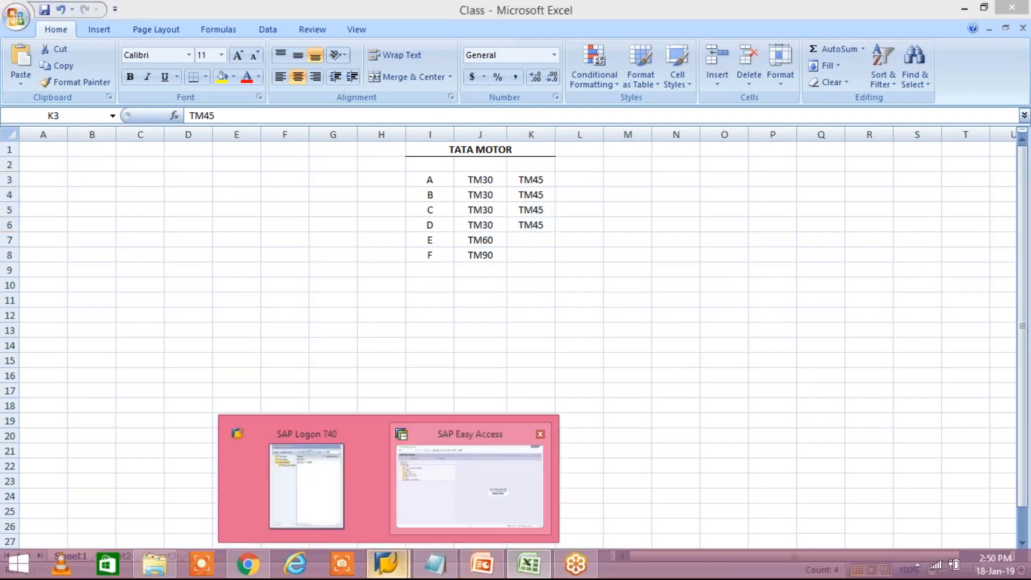
Run OB08 and position the terms of payment list on TM45
left_click(470, 486)
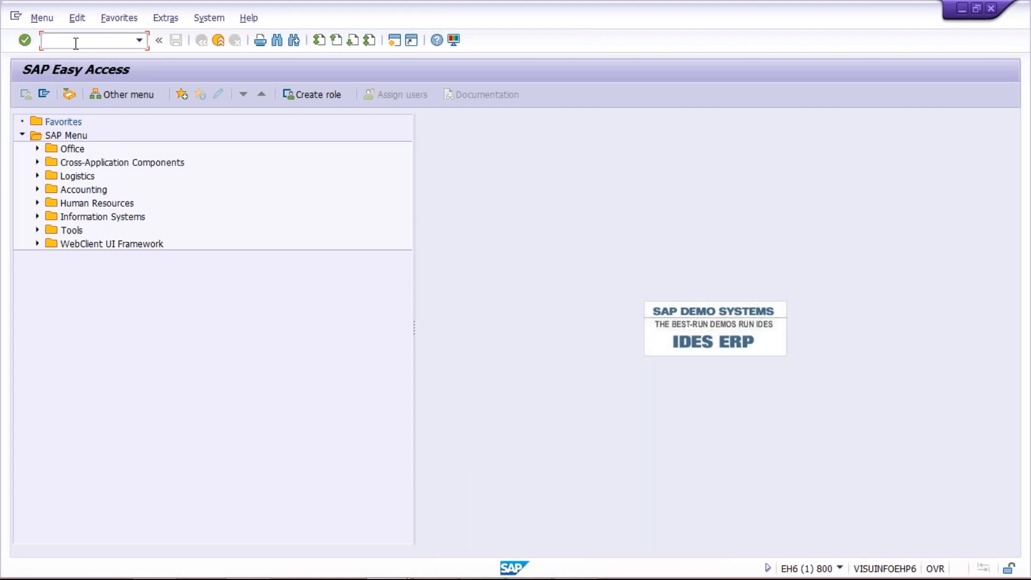
type("OB")
type("08")
key("Return")
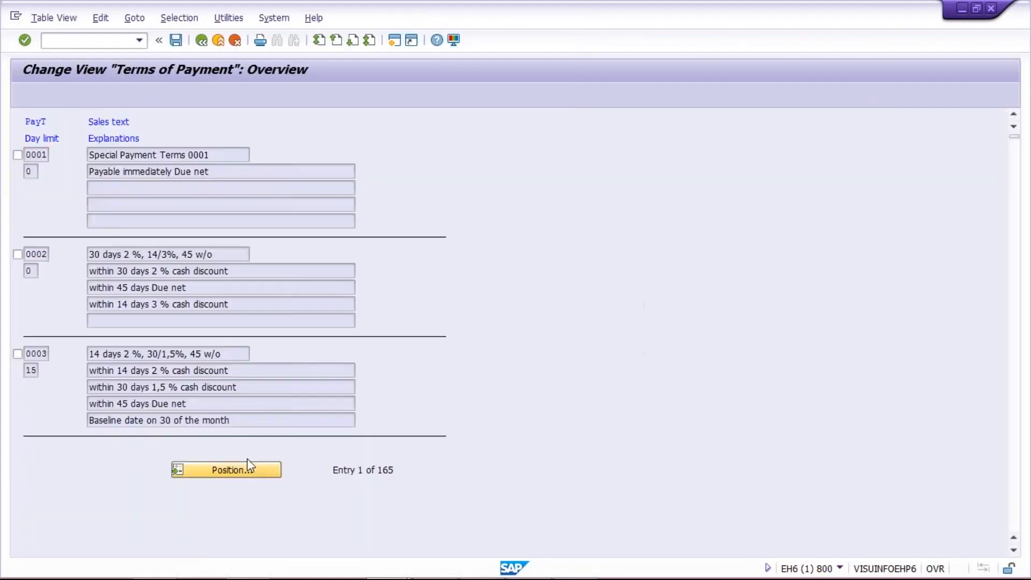
left_click(247, 458)
type("TM45")
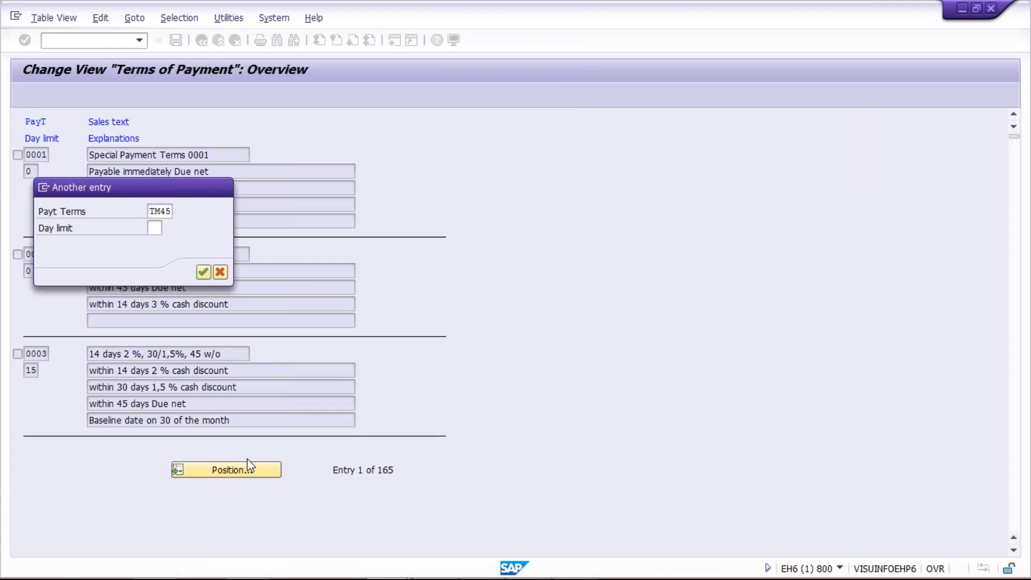
key("Return")
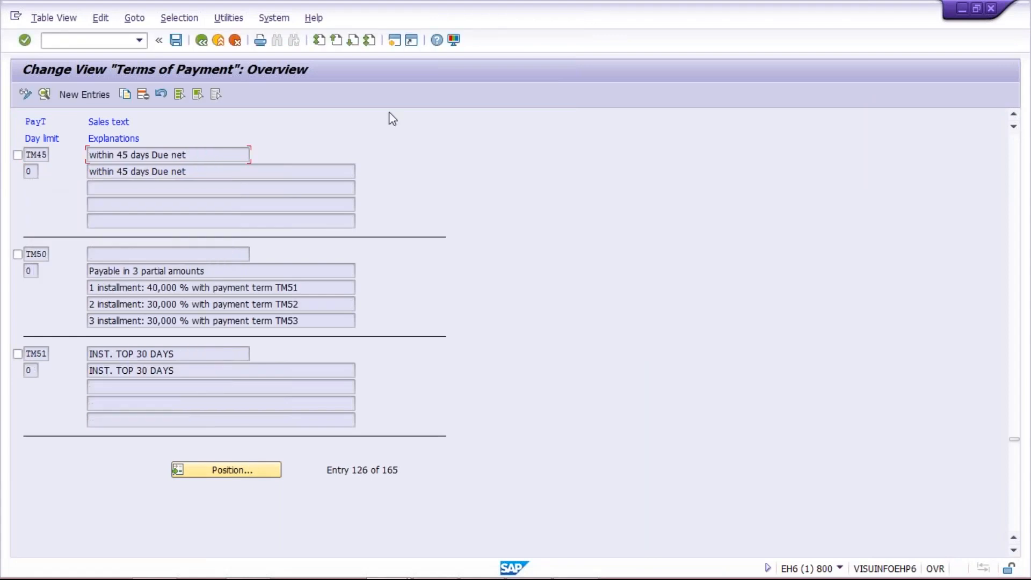
Open another SAP session, then return to Excel and select the TM30 terms in J3:J6
left_click(394, 41)
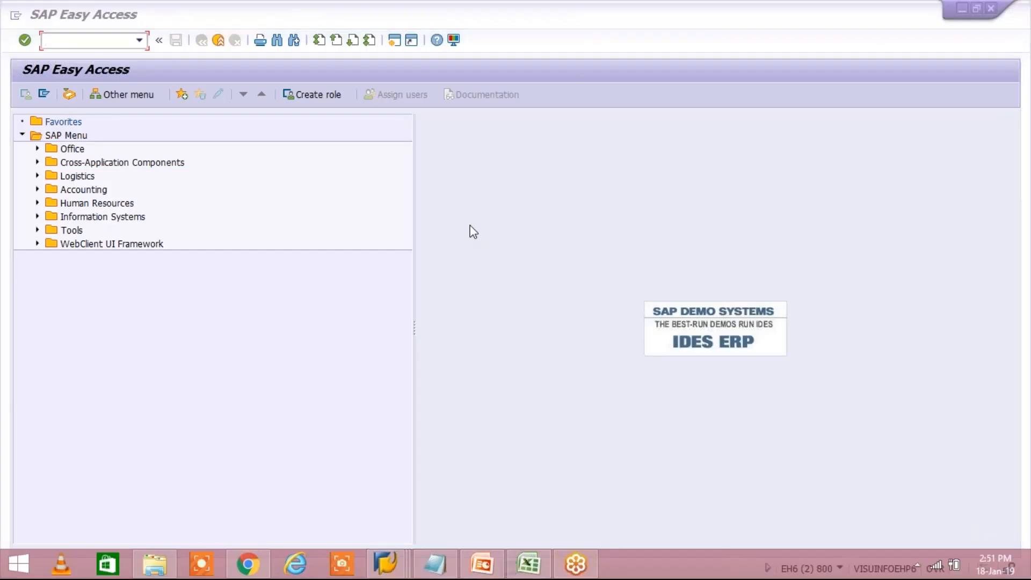
left_click(529, 561)
left_click_drag(480, 179, 482, 222)
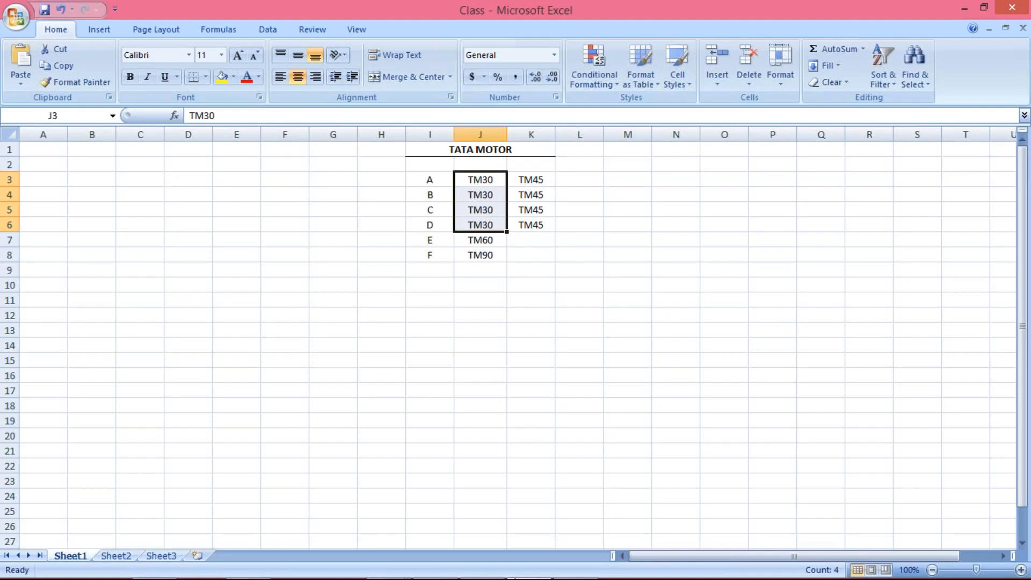
Switch from Excel back to the SAP Easy Access window
mouse_move(494, 578)
left_click(387, 566)
left_click(561, 489)
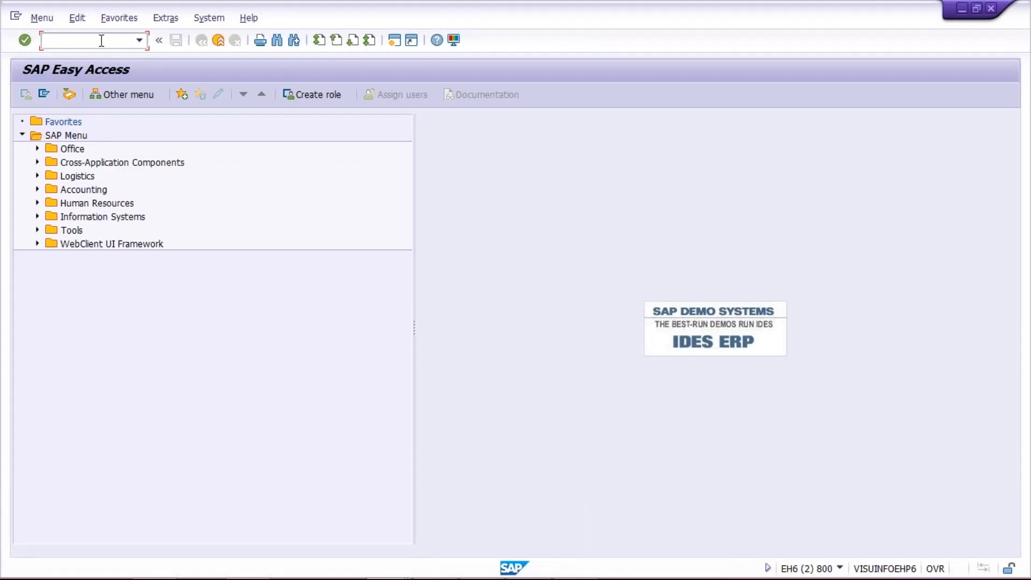
Run SE16, fill in LFB1 as the table name from history, then open a new session
type("SE16")
key("Return")
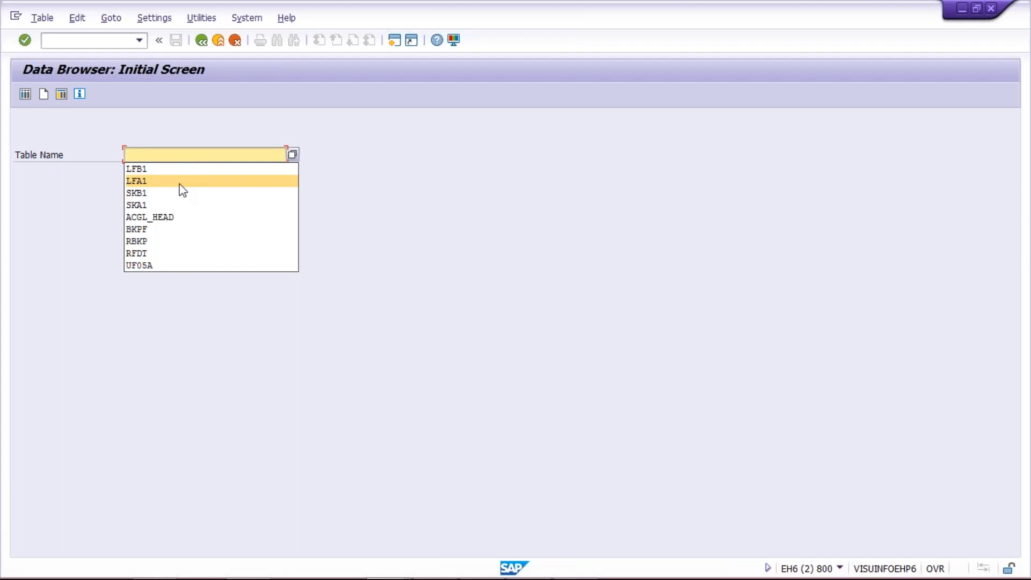
left_click(179, 169)
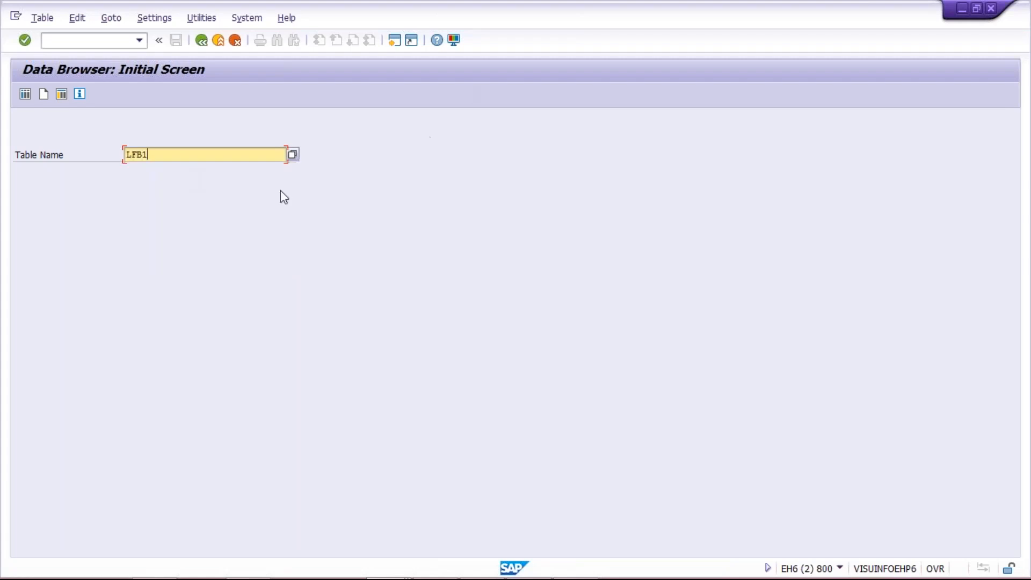
double_click(125, 154)
left_click(391, 44)
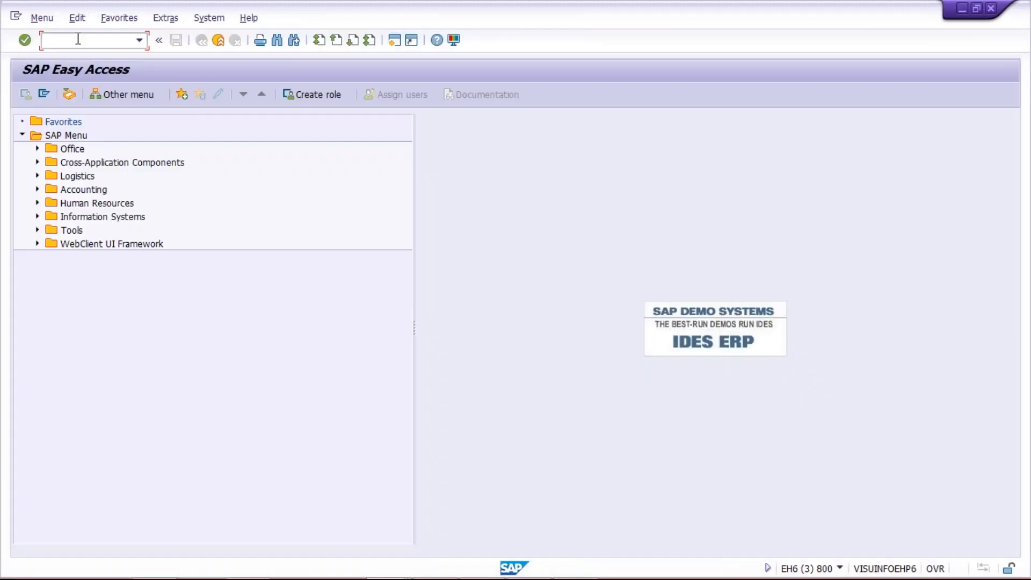
Run XK03 and mark its General, Company code and Purchasing organization data sections, then clear the ink
type("XK03")
key("Return")
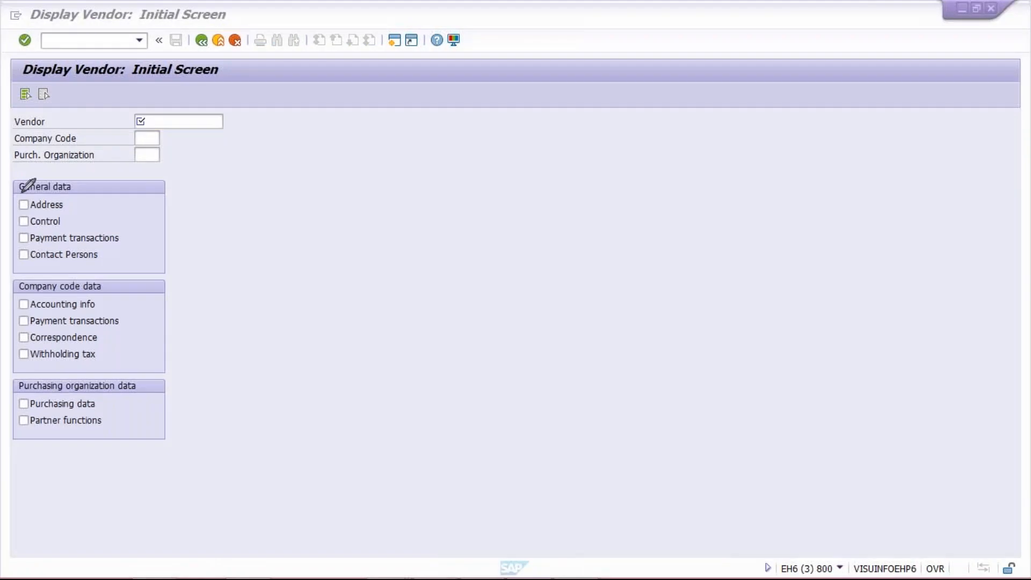
left_click_drag(21, 192, 9, 177)
mouse_move(109, 268)
left_mouse_down()
mouse_move(20, 268)
mouse_move(5, 284)
mouse_move(127, 274)
left_mouse_up()
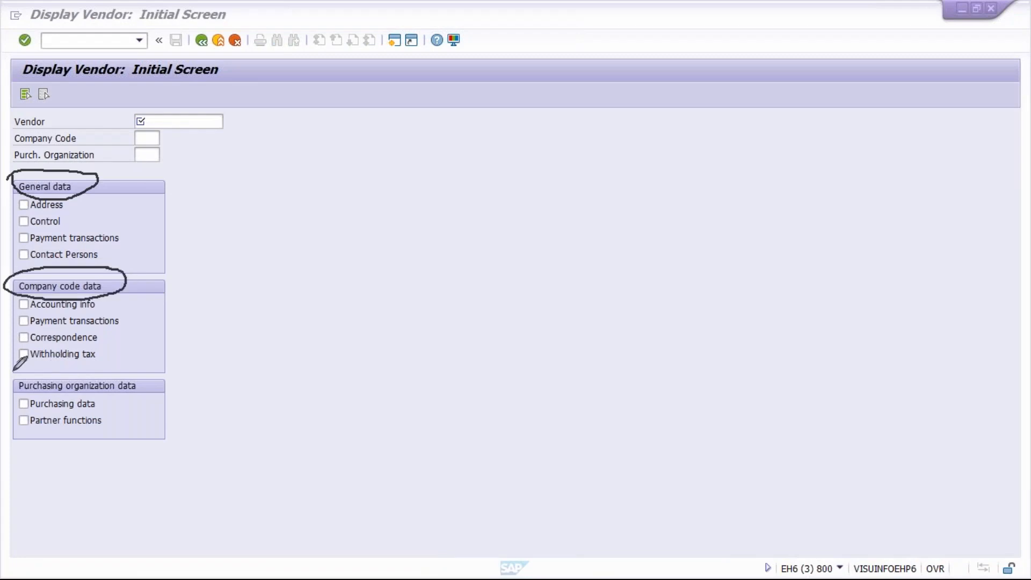
mouse_move(46, 367)
left_mouse_down()
mouse_move(11, 371)
mouse_move(35, 395)
mouse_move(80, 367)
mouse_move(43, 367)
left_mouse_up()
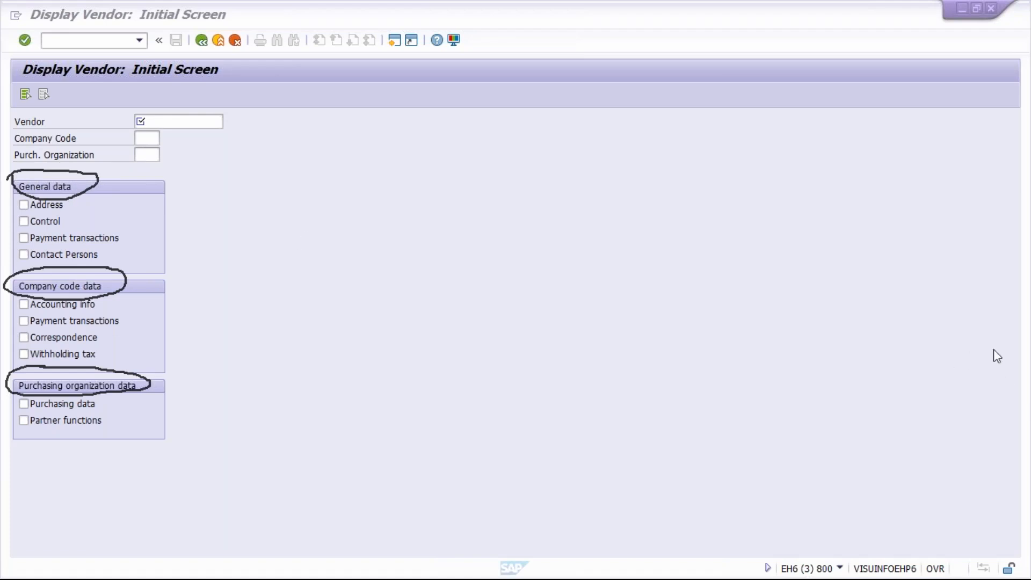
key("Escape")
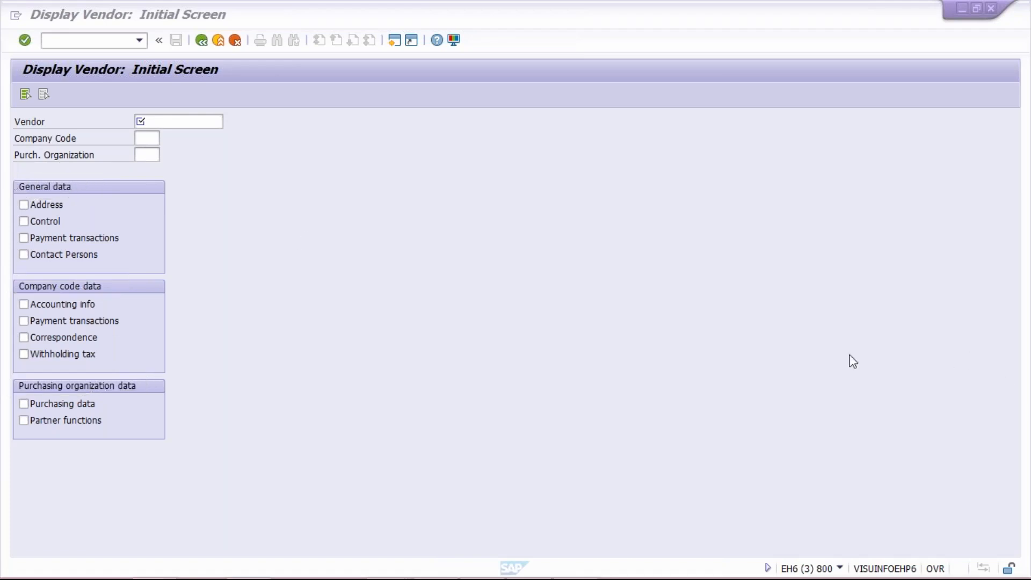
In the Data Browser session, try table LFA1, then settle on LFB1 from the history
mouse_move(437, 577)
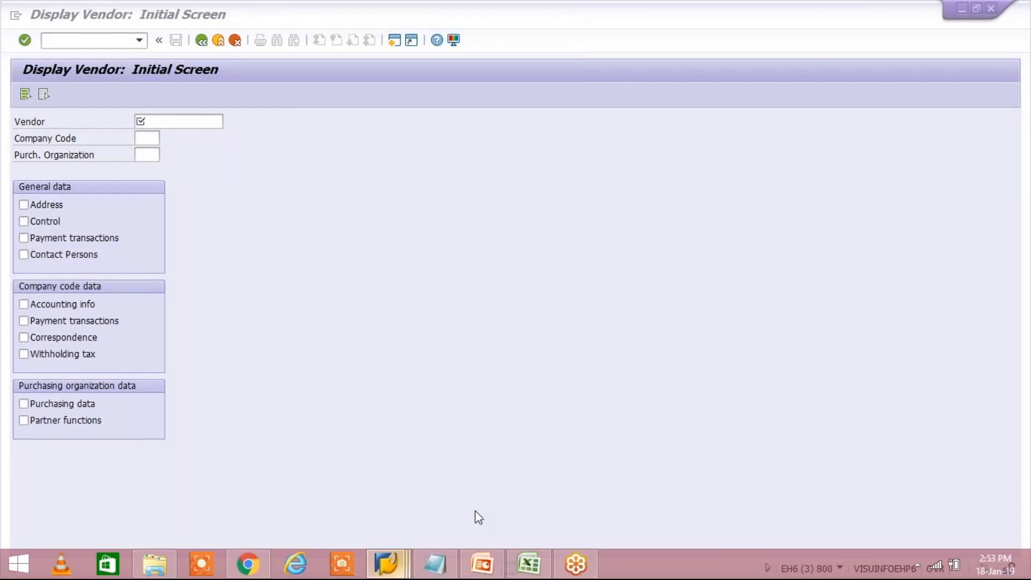
left_click(386, 563)
left_click(455, 490)
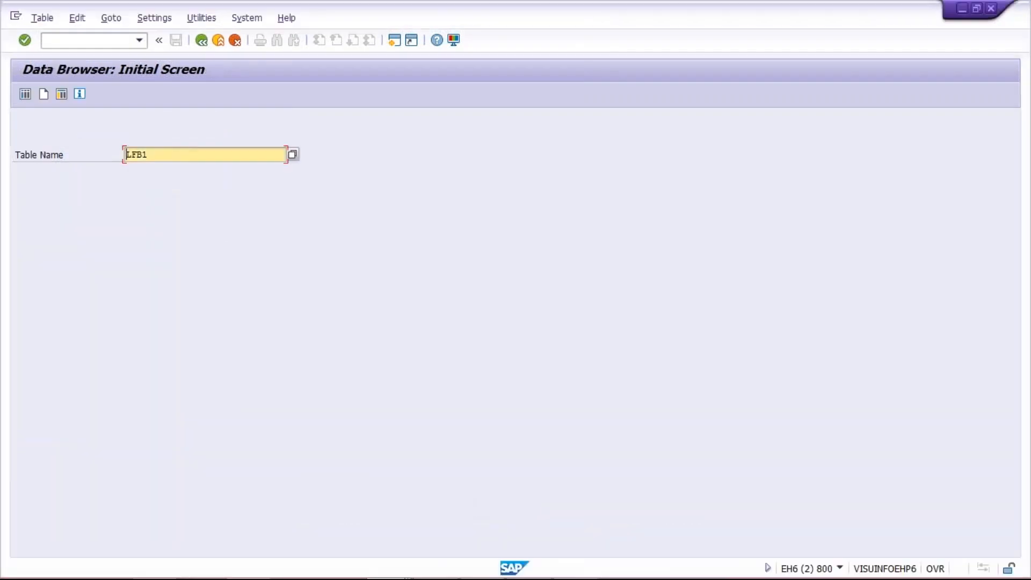
type("LFA1")
key("alt+Tab")
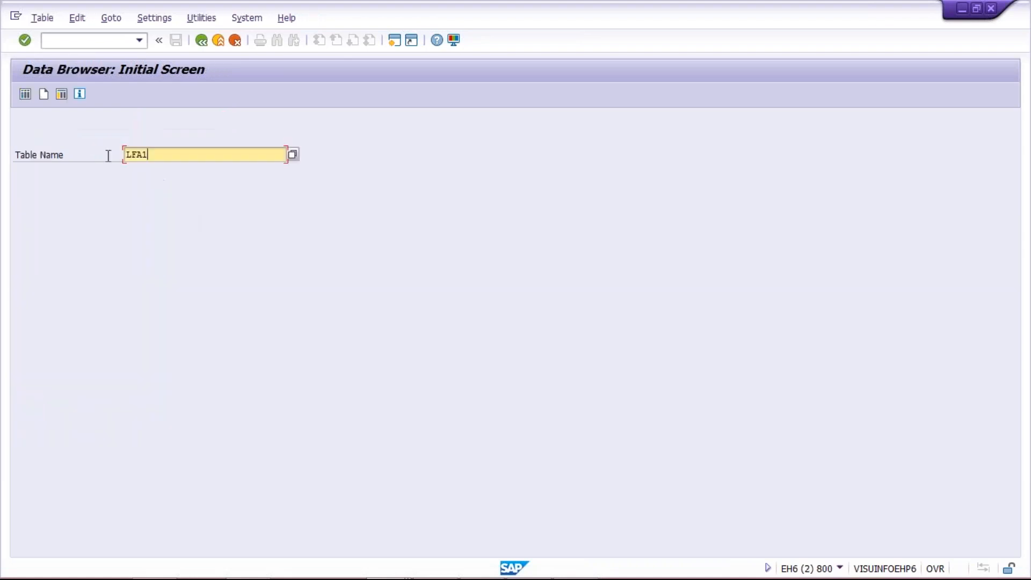
key("shift+Home")
key("BackSpace")
key("Down")
key("Down")
key("Return")
left_click_drag(163, 151, 35, 167)
key("BackSpace")
left_click(157, 177)
key("Return")
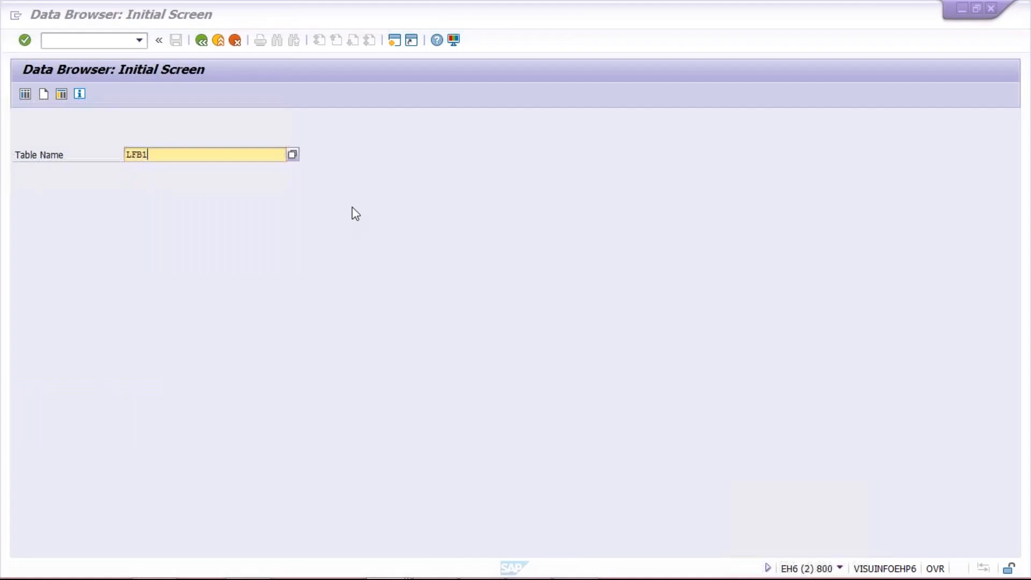
In Display Vendor, show a recent vendor's payment transactions for company code X100
key("alt+Tab")
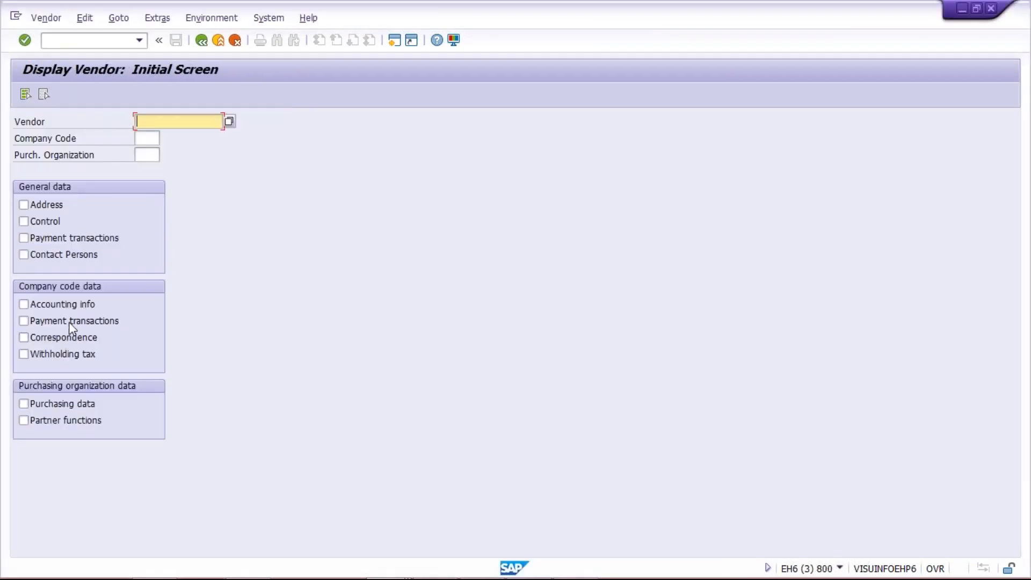
left_click(50, 321)
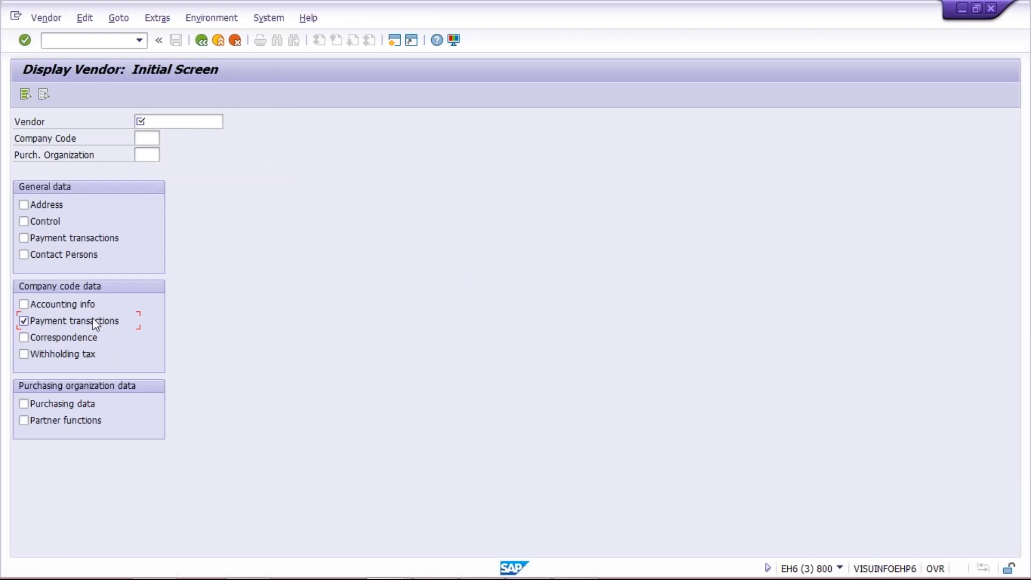
left_click(179, 123)
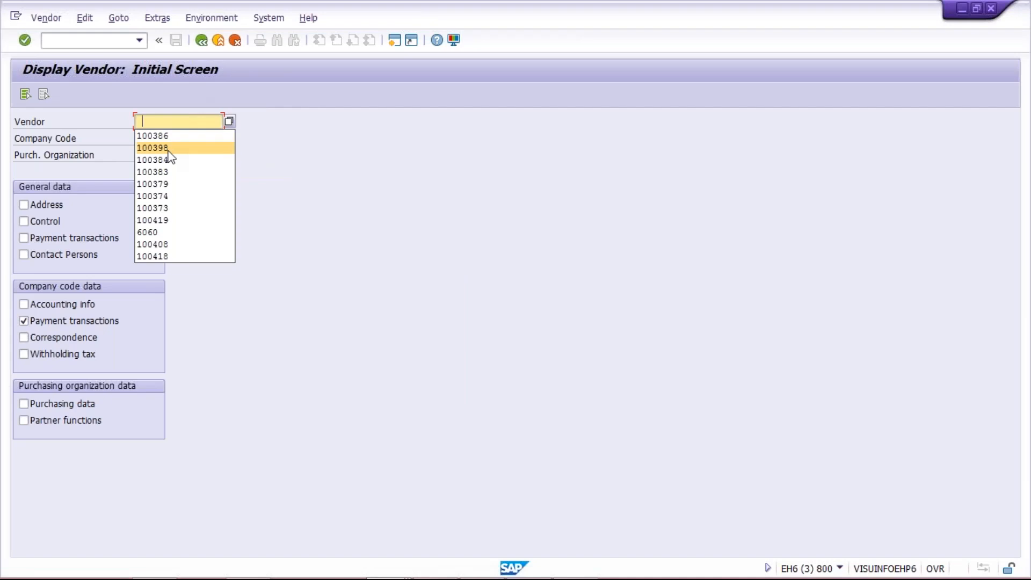
left_click(220, 146)
left_click(151, 137)
type("X100")
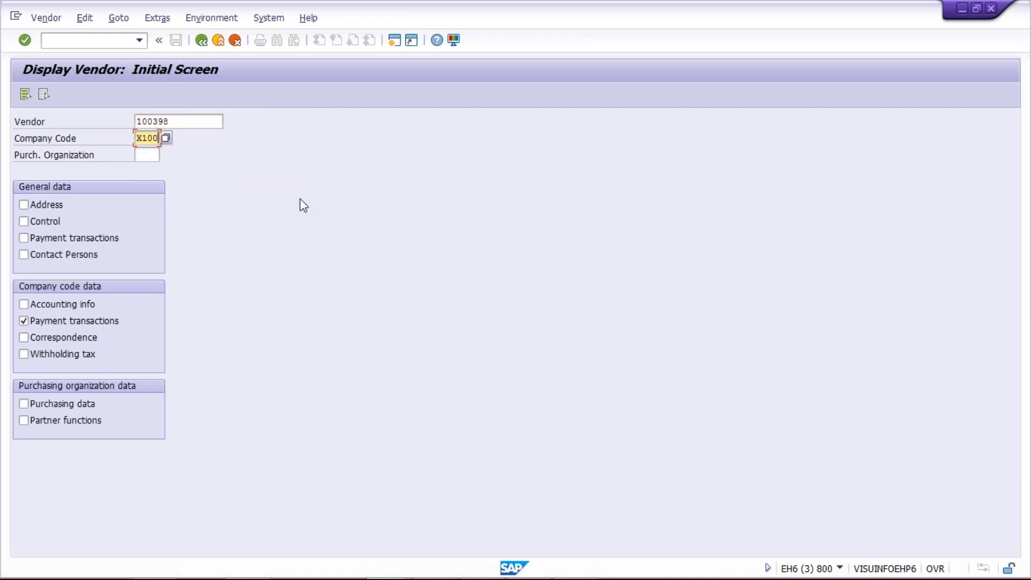
key("Return")
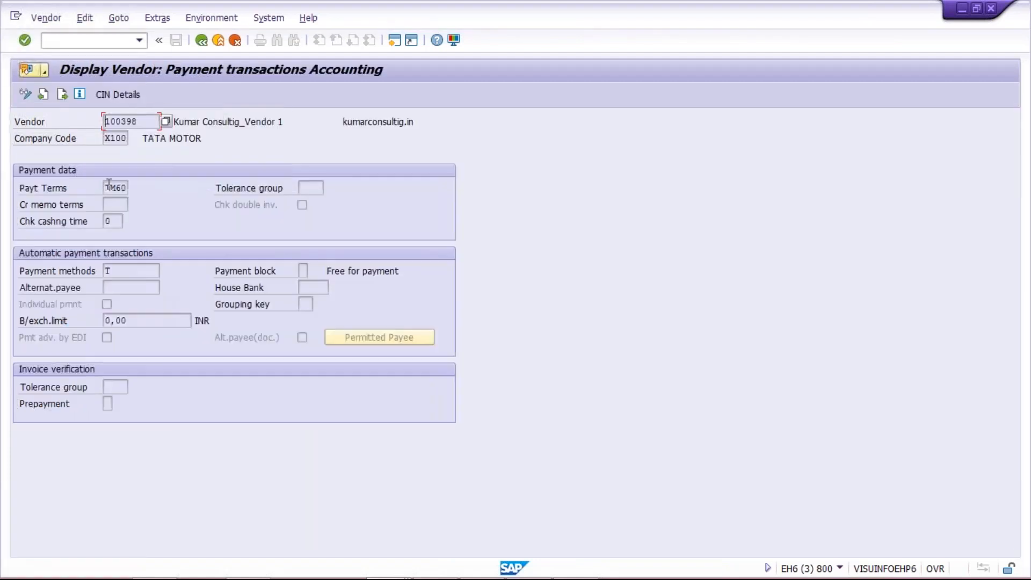
Check the vendor's current payment terms TM60, then return to the Data Browser session
double_click(110, 188)
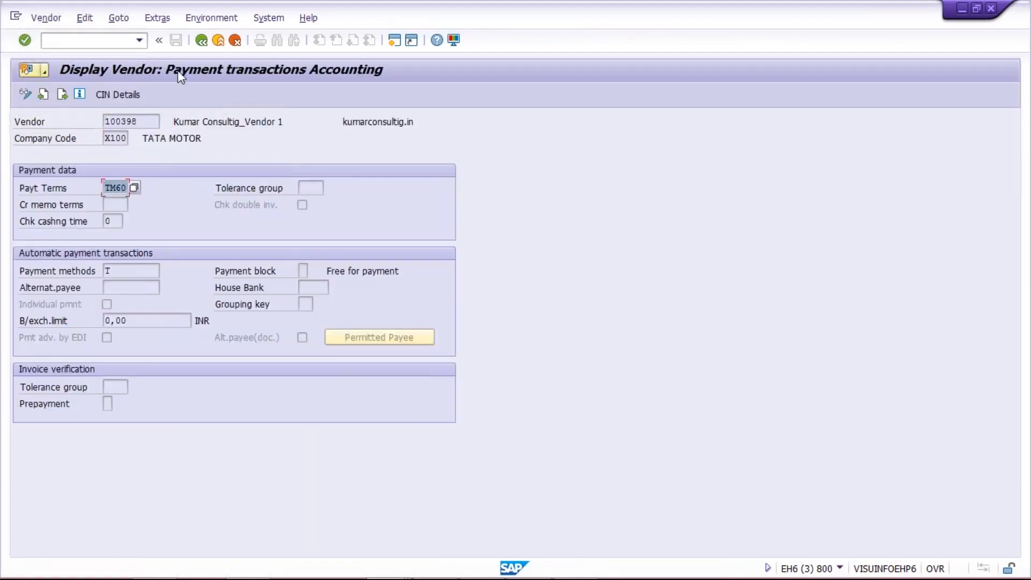
left_click(203, 42)
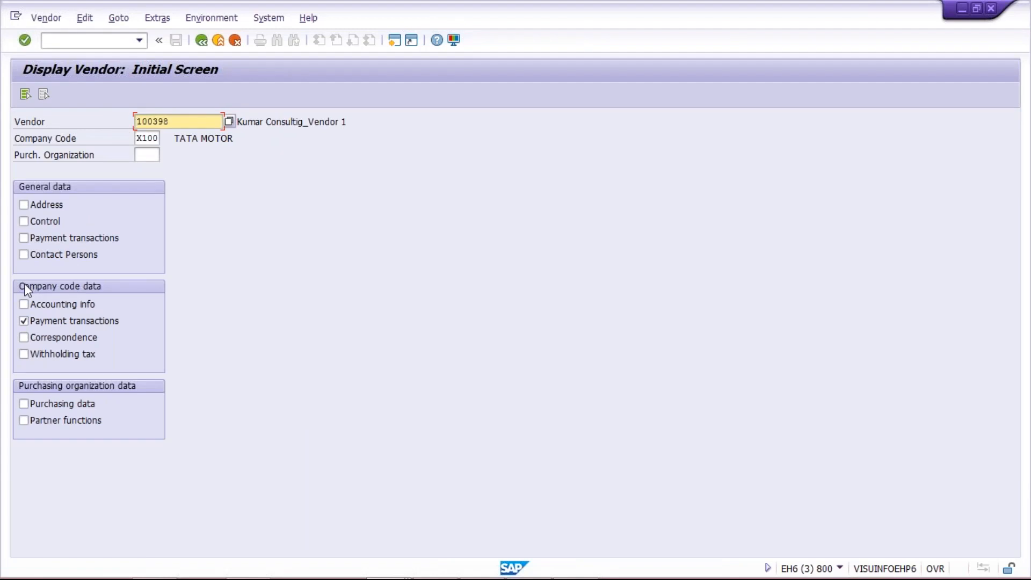
key("alt+Tab")
key("alt+Tab")
key("alt+Tab")
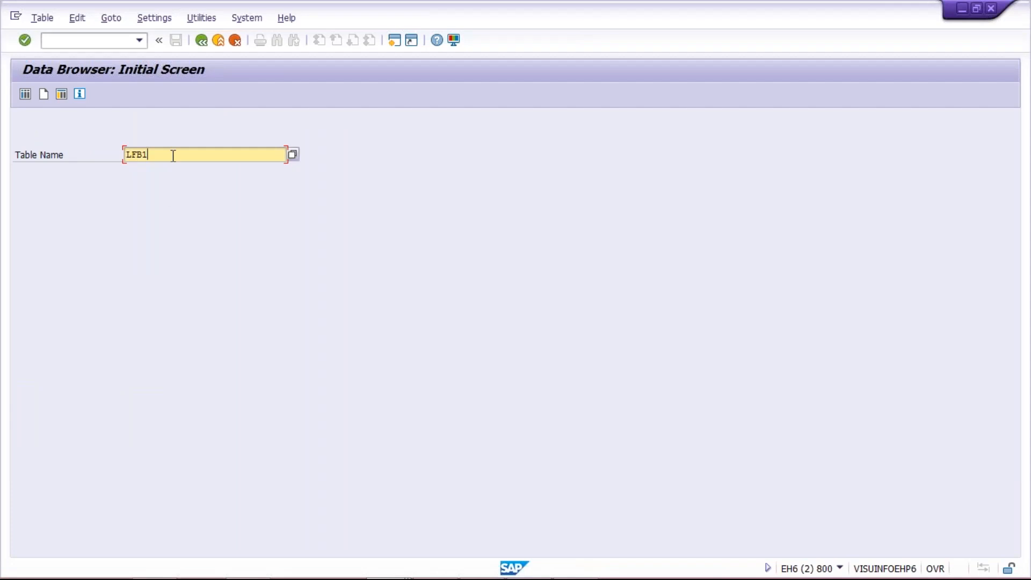
Restrict the LFB1 selection to company code X100, remove the 200-hit limit, and execute
key("Return")
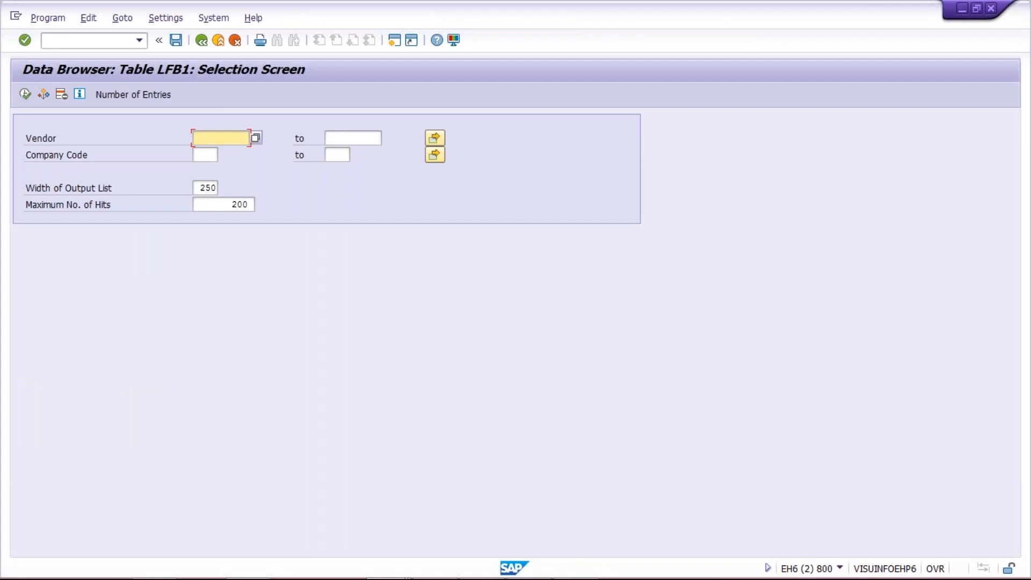
left_click(207, 155)
type("X100")
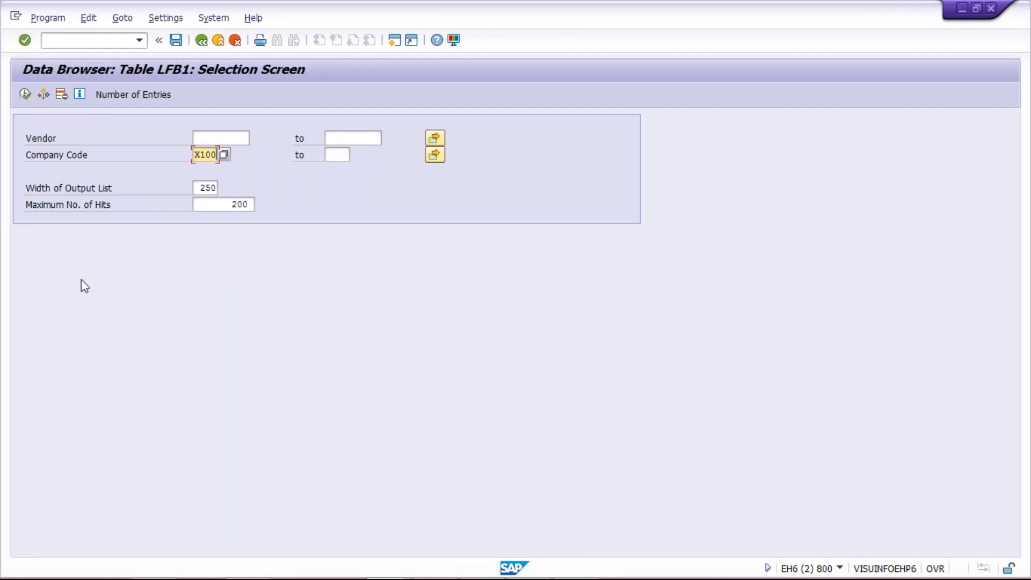
left_click_drag(206, 204, 487, 226)
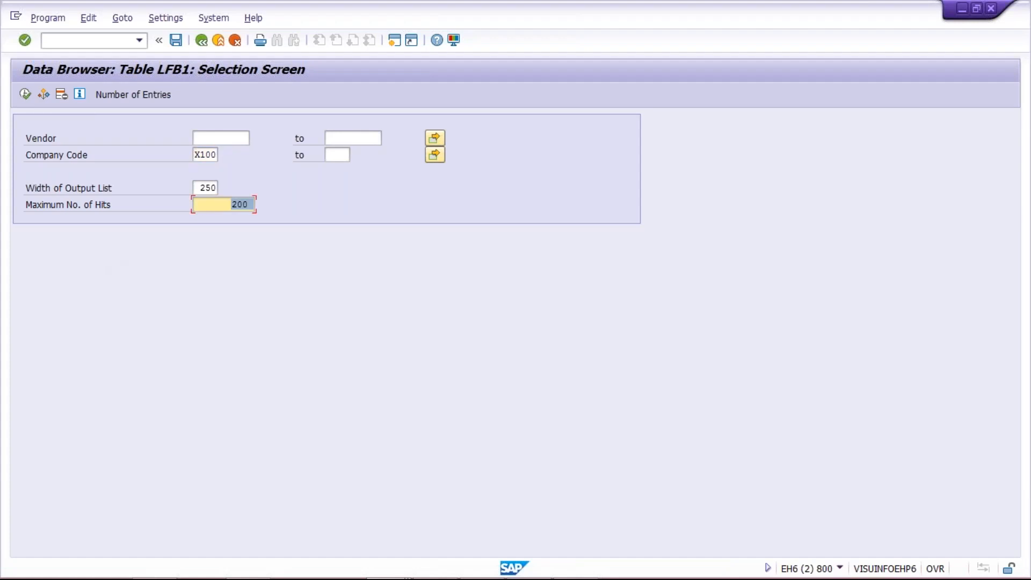
key("BackSpace")
left_click(24, 93)
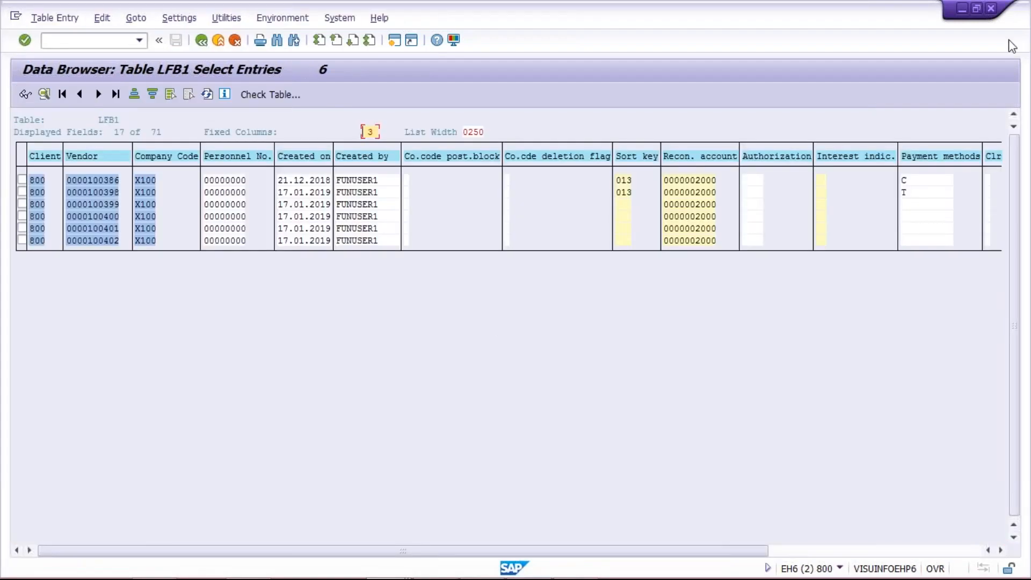
Return to the X100 vendor list and scroll right to the Payt Terms column
key("alt+Tab")
left_click(459, 327)
left_click(950, 550)
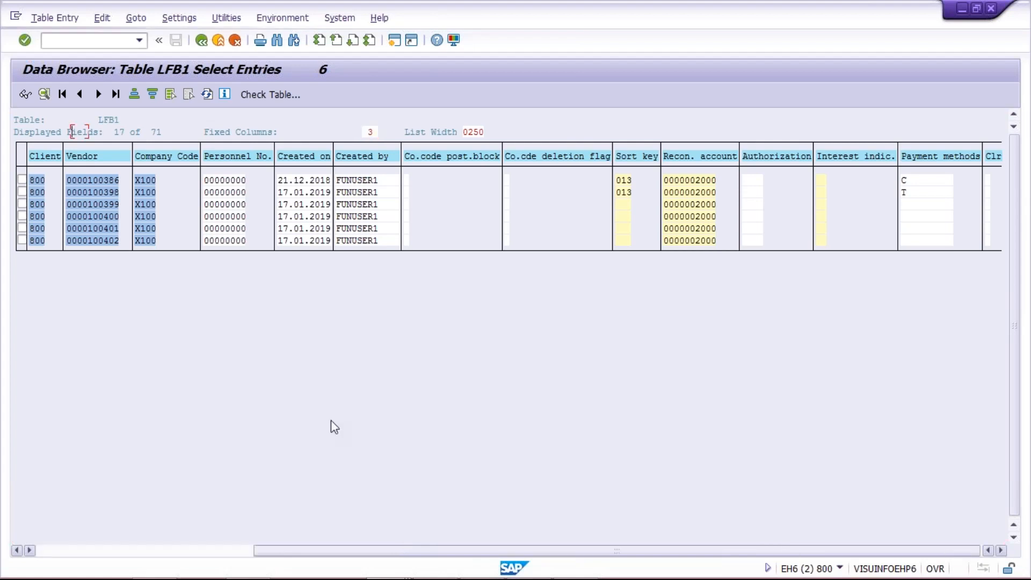
left_click_drag(261, 552, 340, 556)
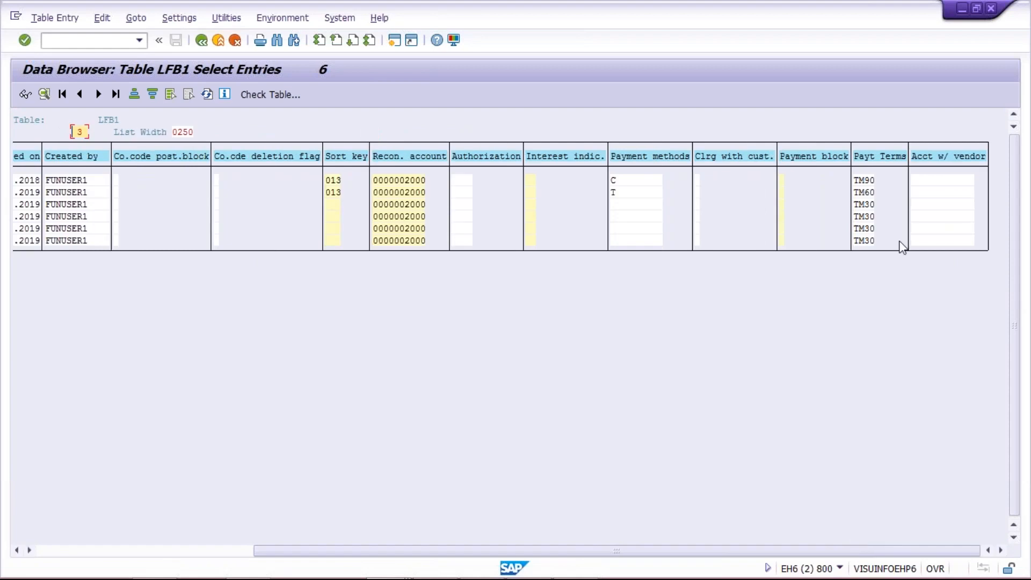
Point out the vendors' TM90 and TM30 payment terms, then switch to the Excel workbook
left_click(865, 188)
left_click(862, 217)
left_click(866, 240)
left_click(869, 181)
left_click(868, 215)
left_click(866, 228)
left_click(870, 240)
mouse_move(488, 577)
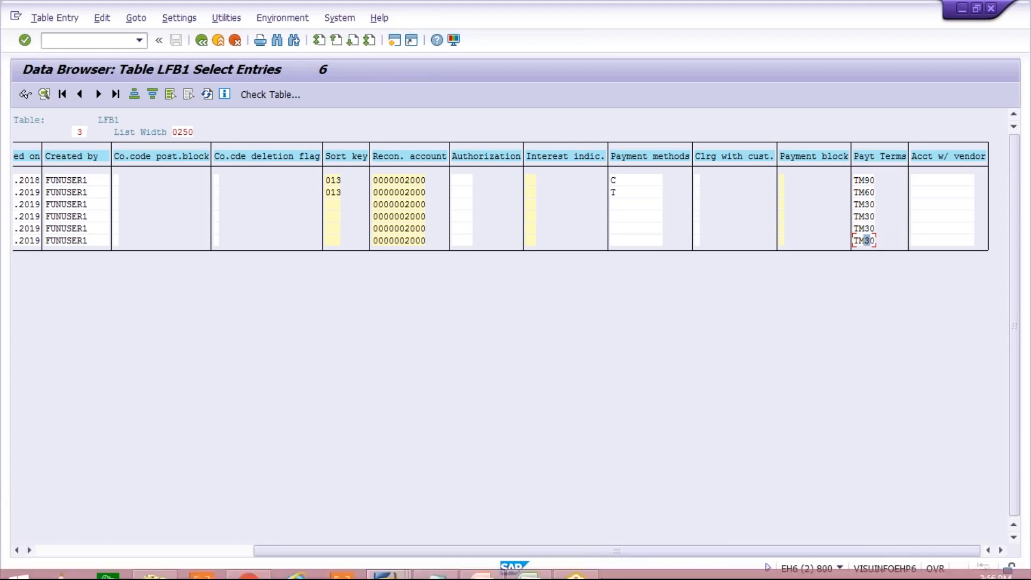
left_click(529, 566)
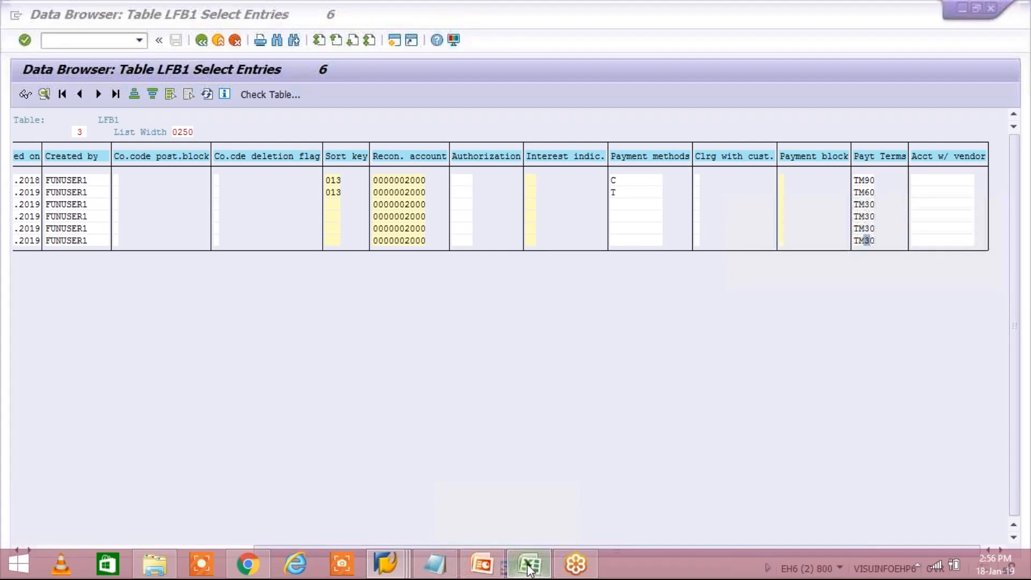
Compare the four TM30 codes in J3:J6 with the TM45 replacement in K3, then return to SAP
left_click_drag(474, 177, 485, 217)
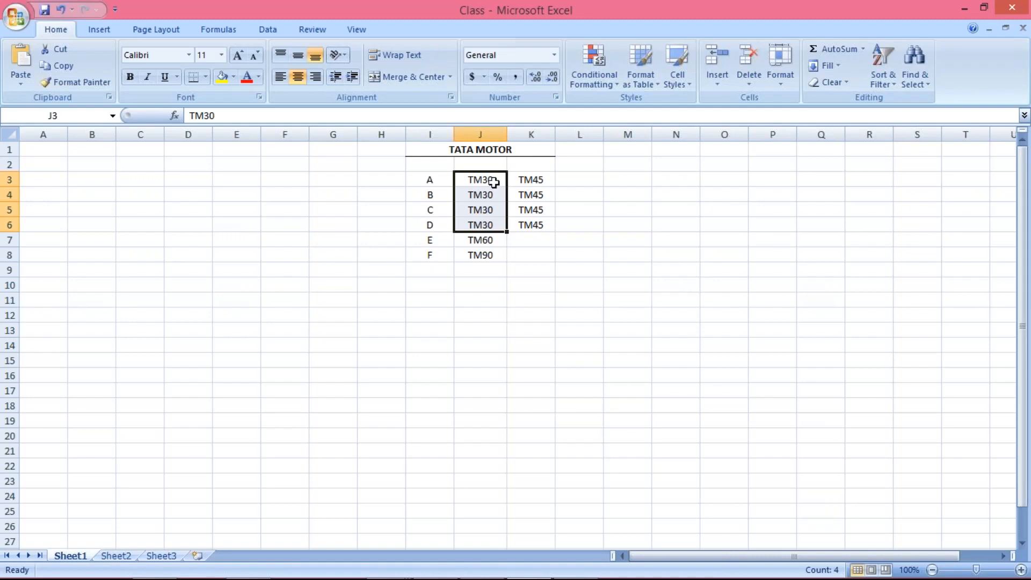
left_click(479, 181)
left_click_drag(479, 180, 486, 219)
left_click(485, 178)
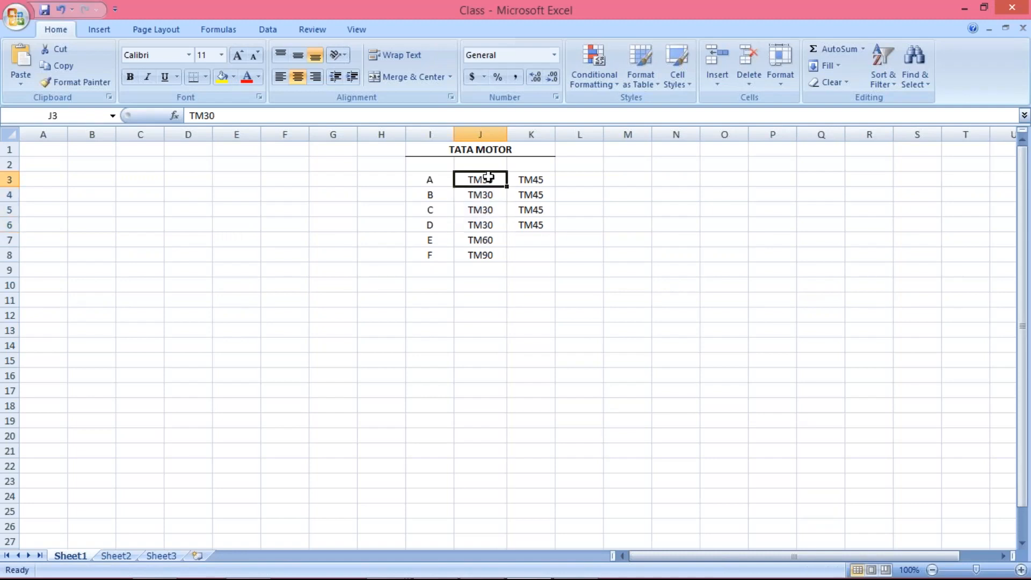
left_click(533, 179)
left_click_drag(481, 177, 483, 225)
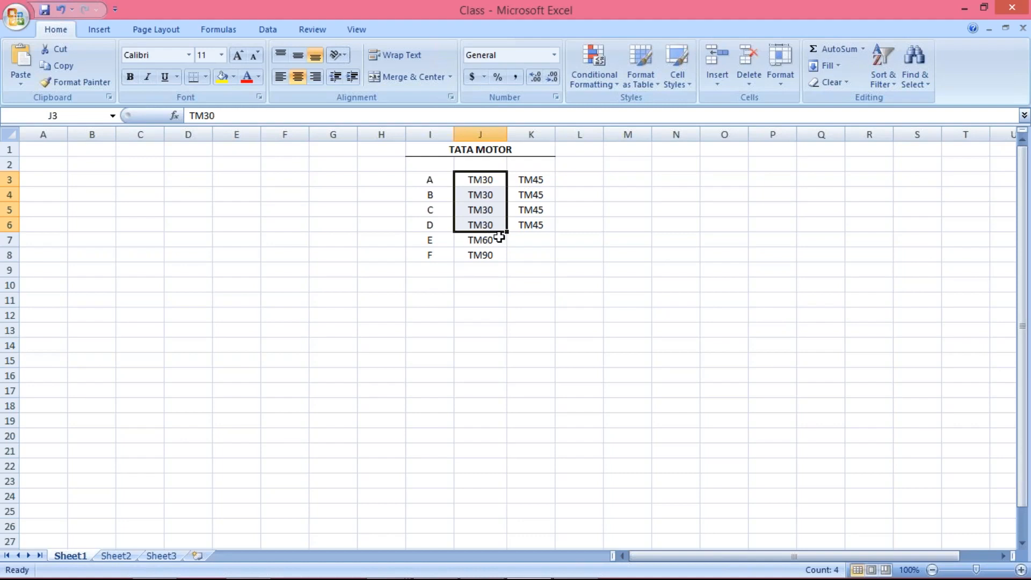
key("alt+Tab")
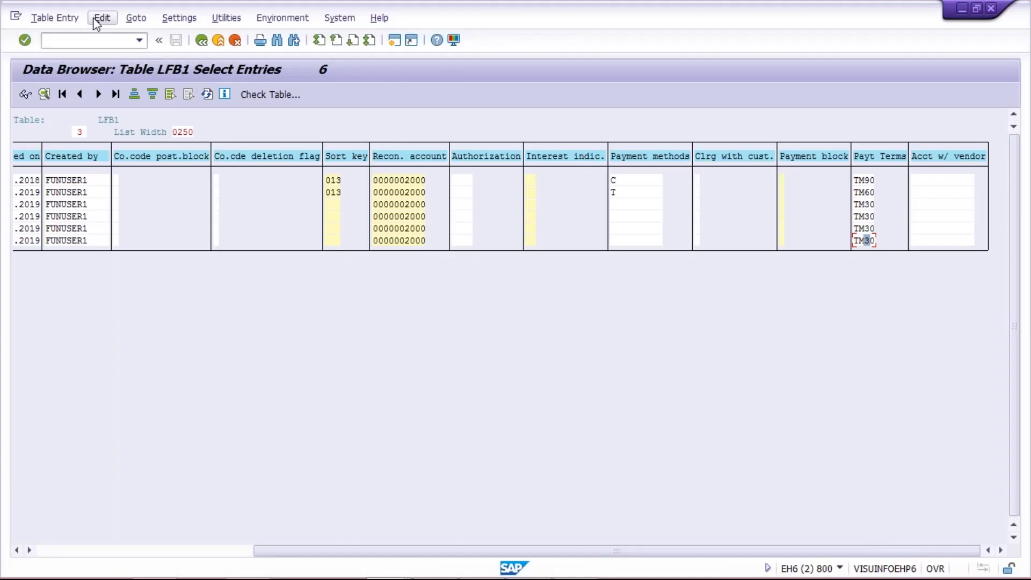
Select all six LFB1 entries via the Edit menu and launch the list download
left_click(110, 20)
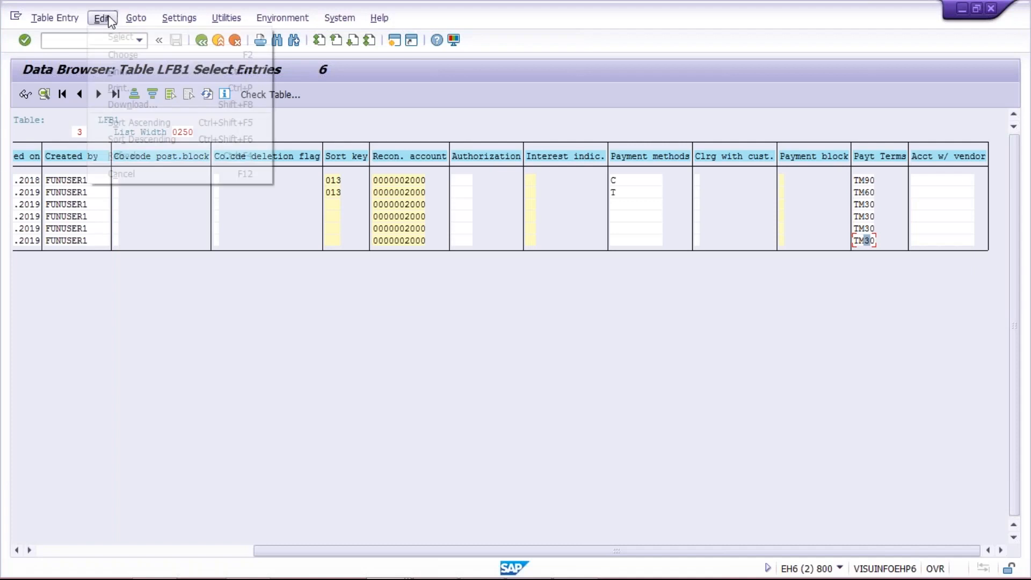
mouse_move(260, 35)
left_click(293, 34)
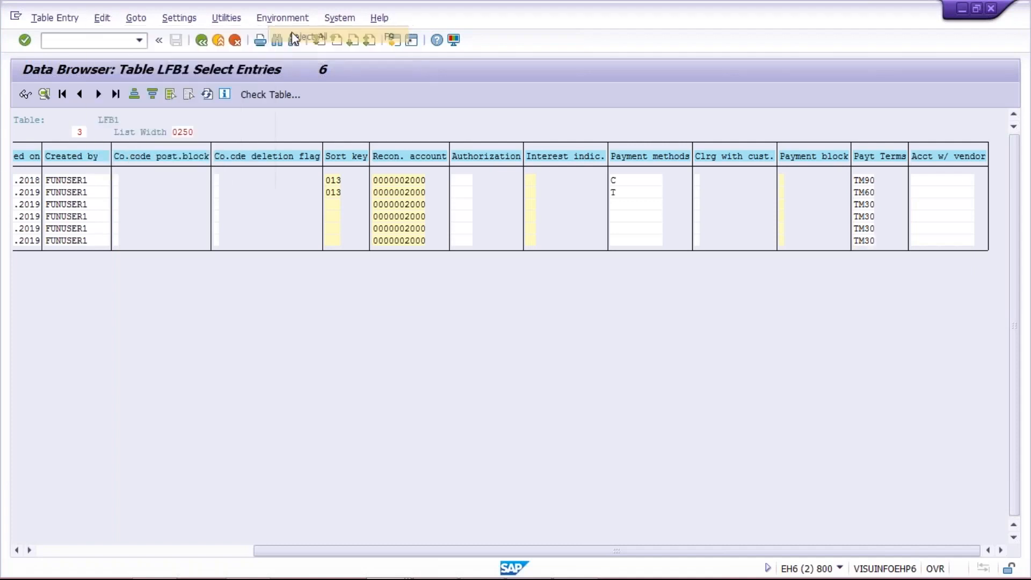
left_click(103, 21)
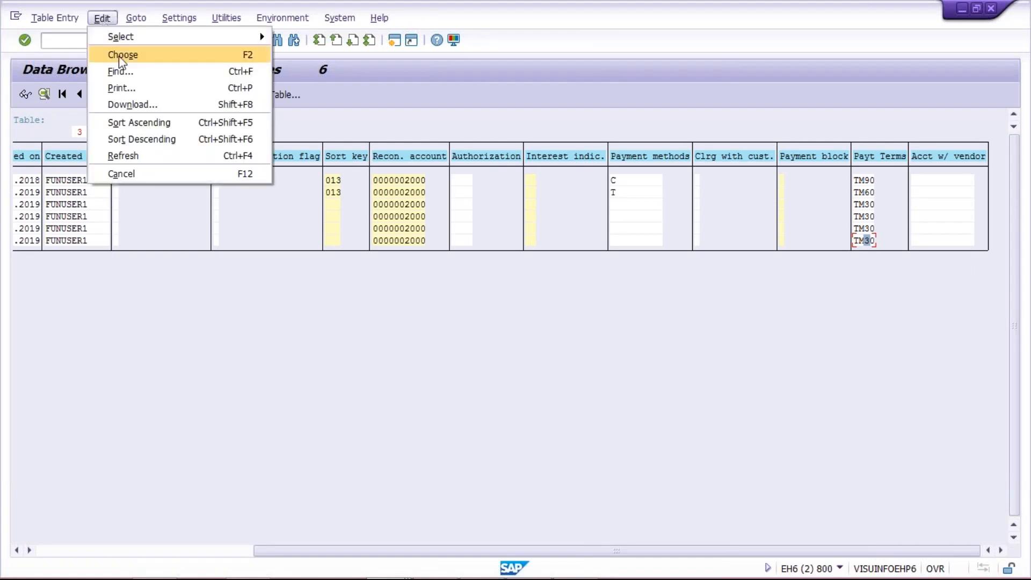
left_click(141, 102)
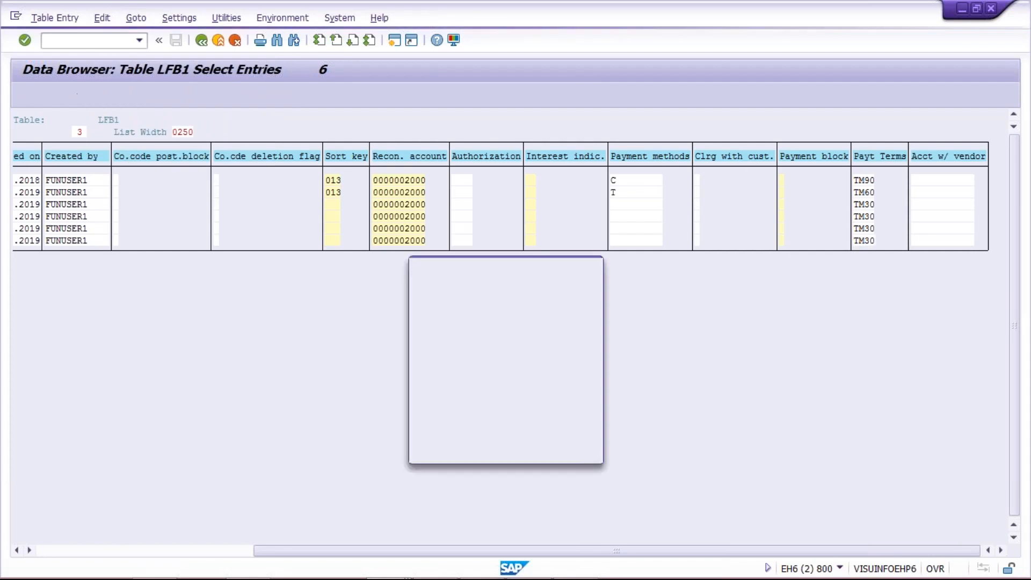
Save the list in Spreadsheet format as TEST ABC.txt in the desktop TEST ABC folder, allowing access
left_click(458, 374)
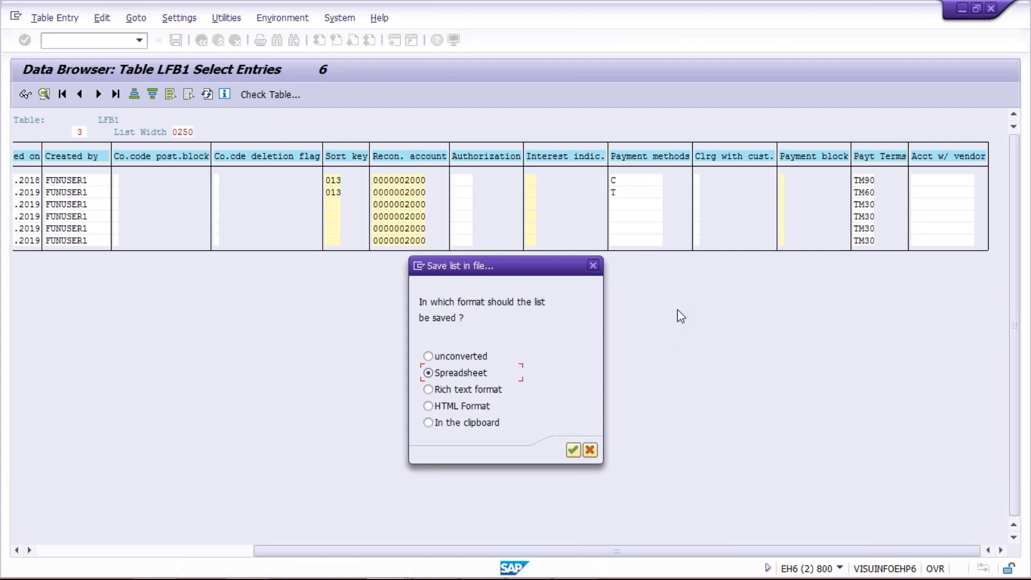
key("Return")
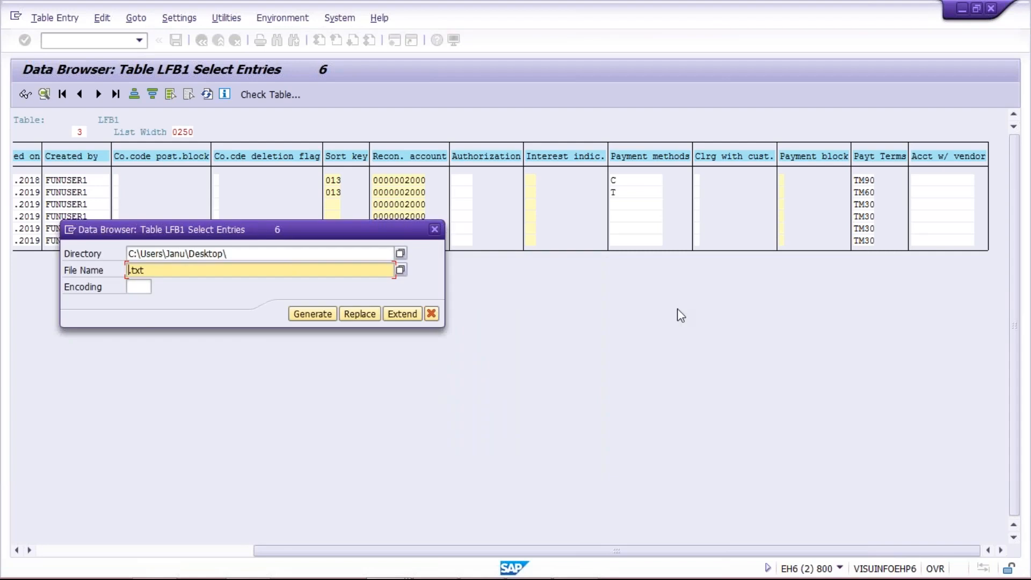
left_click(270, 253)
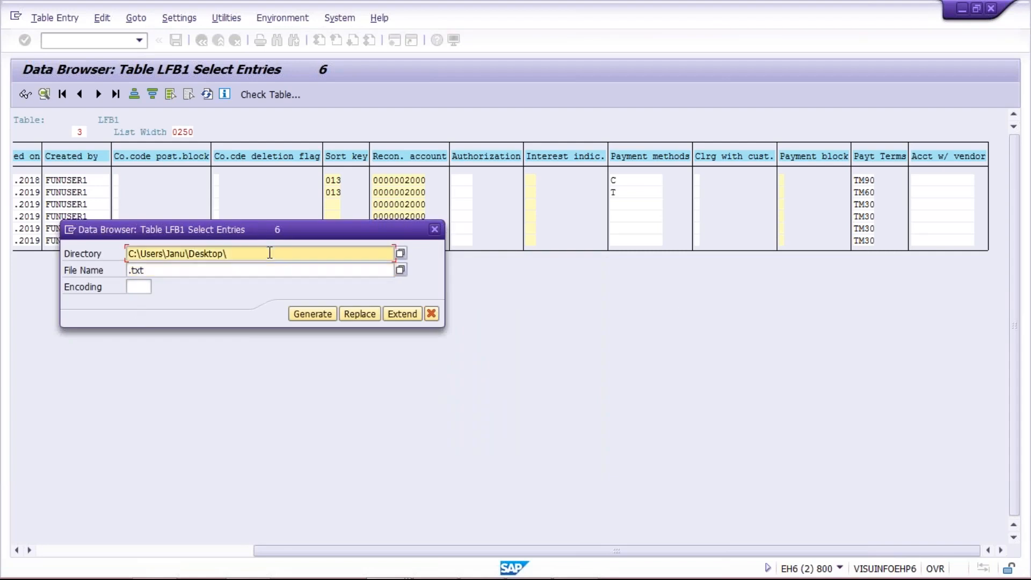
type("TEST")
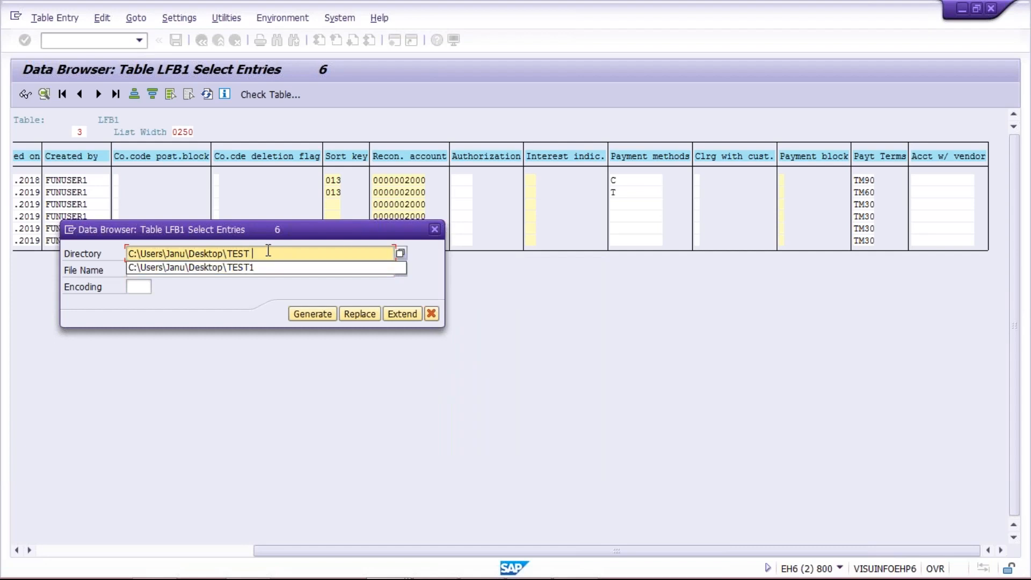
type(" ABC")
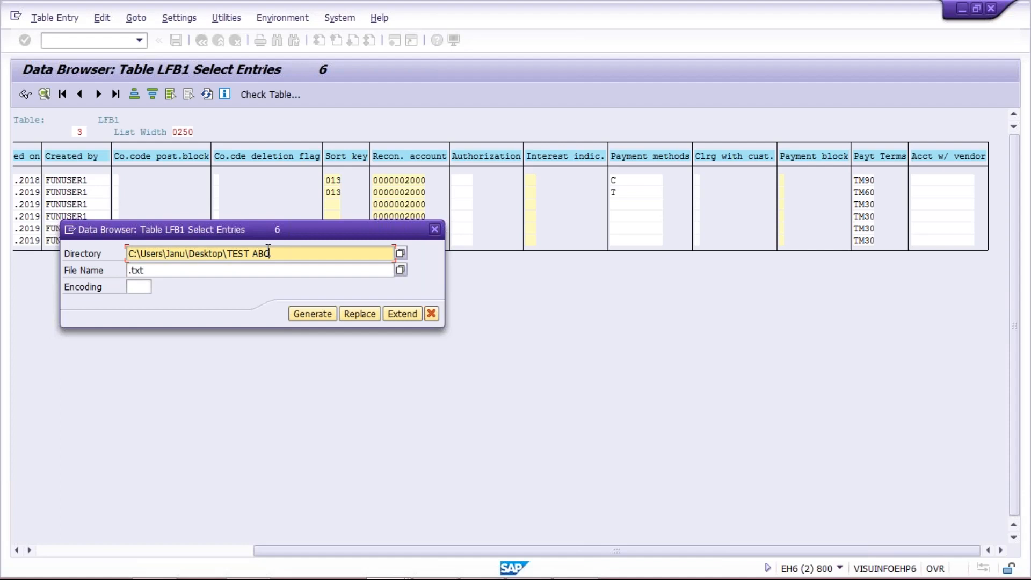
left_click(321, 315)
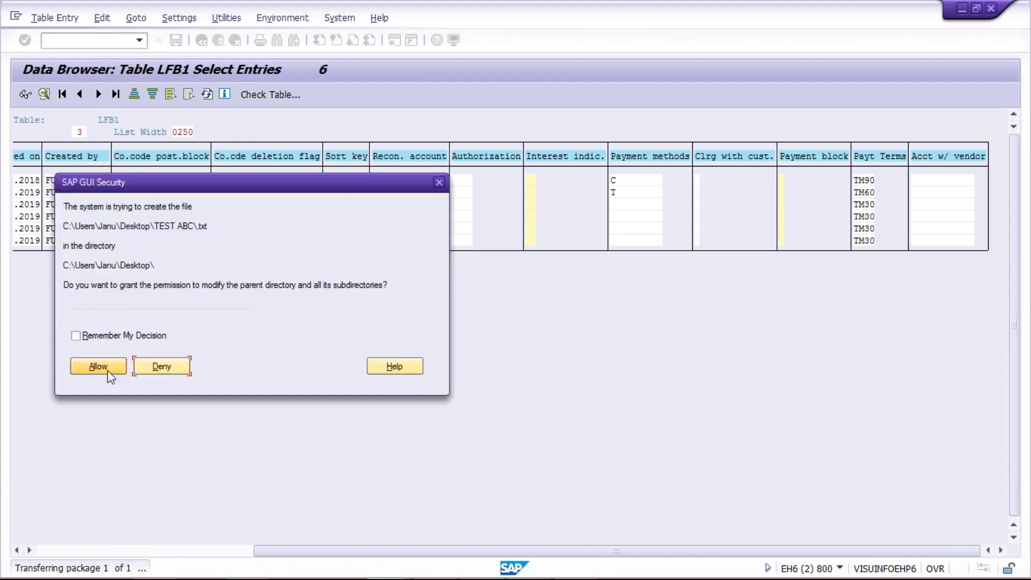
left_click(77, 370)
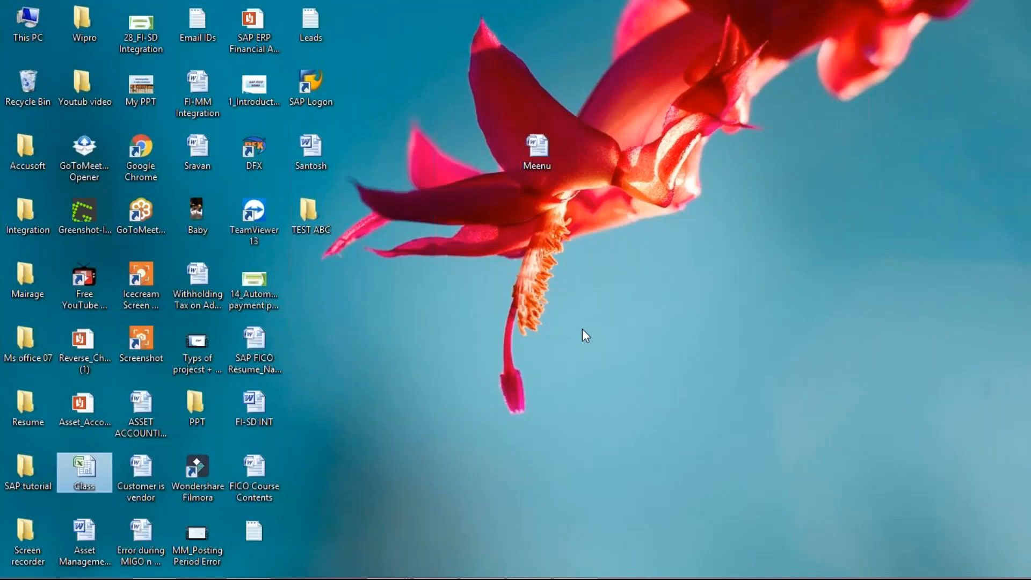
Open the desktop TEST ABC folder in File Explorer
left_click(311, 214)
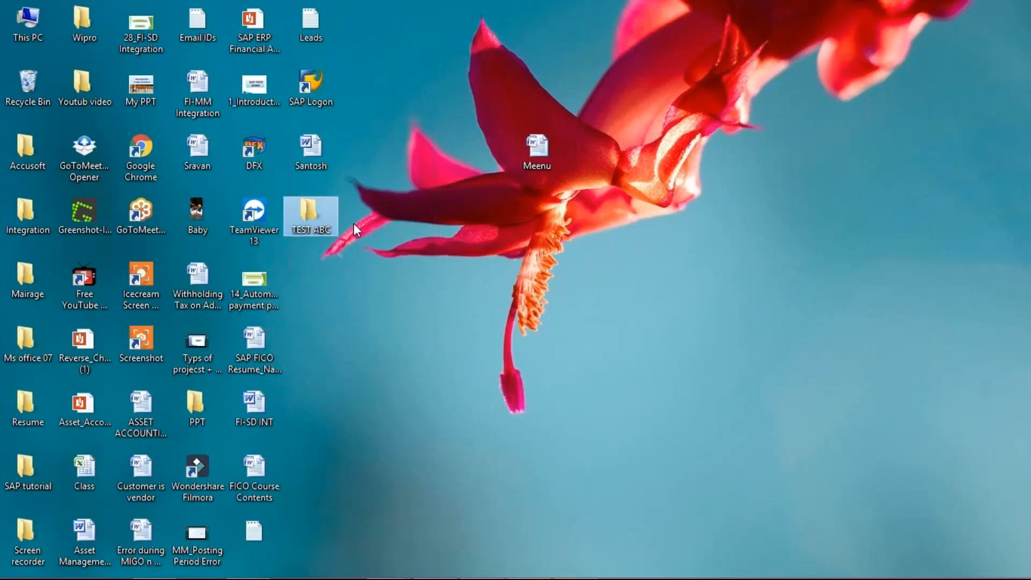
left_click(589, 258)
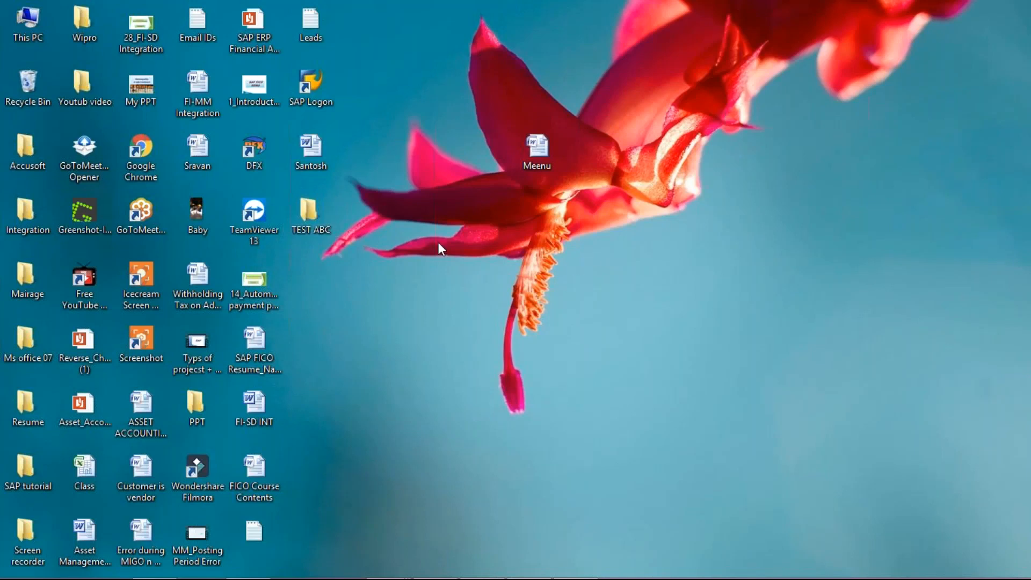
double_click(317, 218)
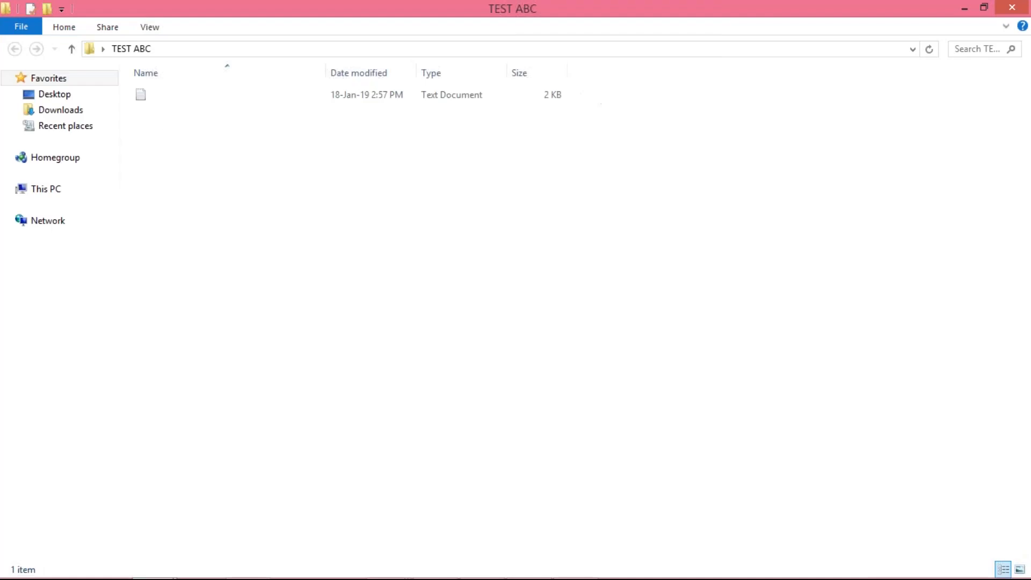
Open the exported text file in a maximized Notepad and select all six vendor data rows
double_click(163, 97)
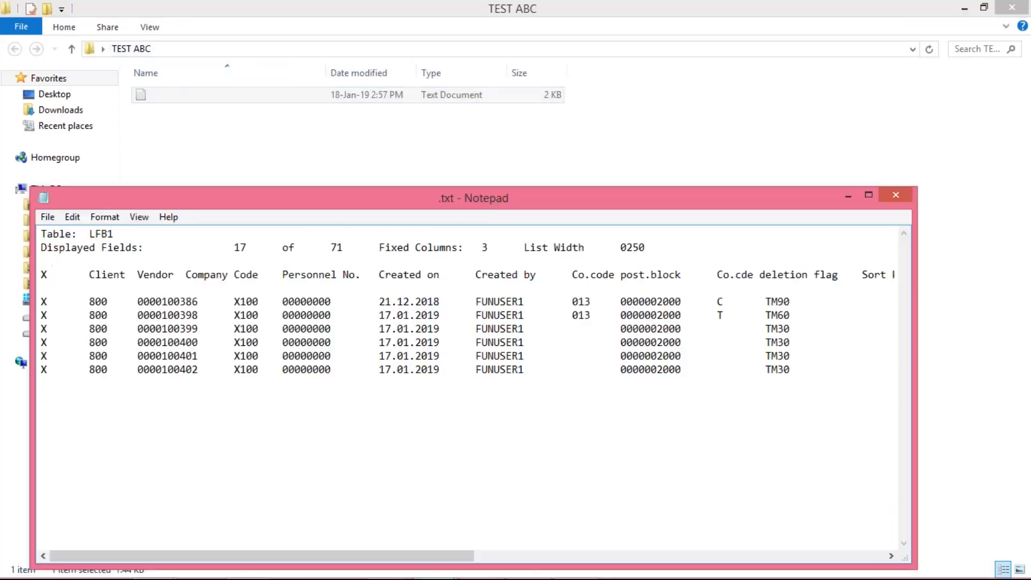
double_click(487, 203)
left_click(108, 304)
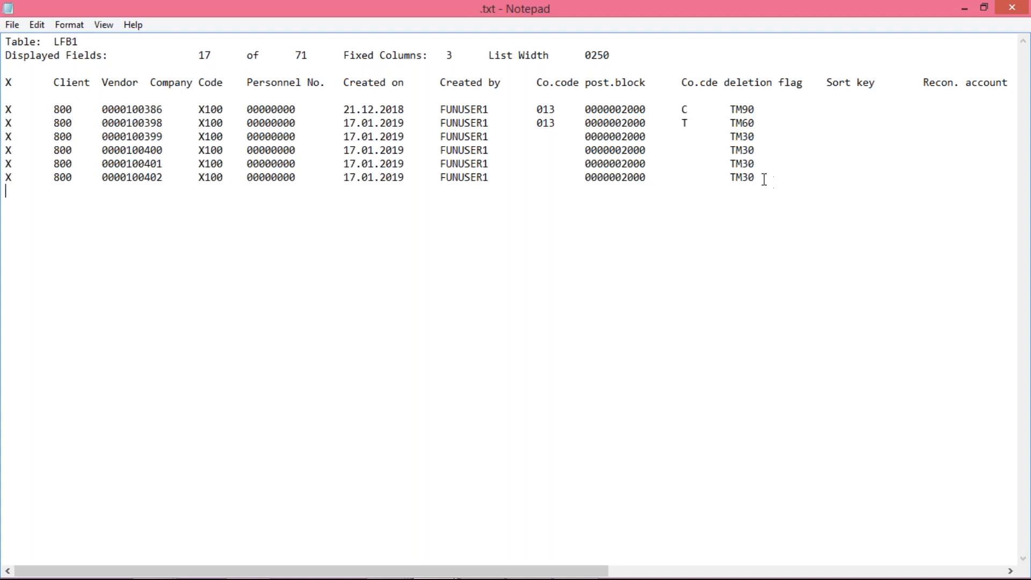
left_click_drag(754, 177, 9, 107)
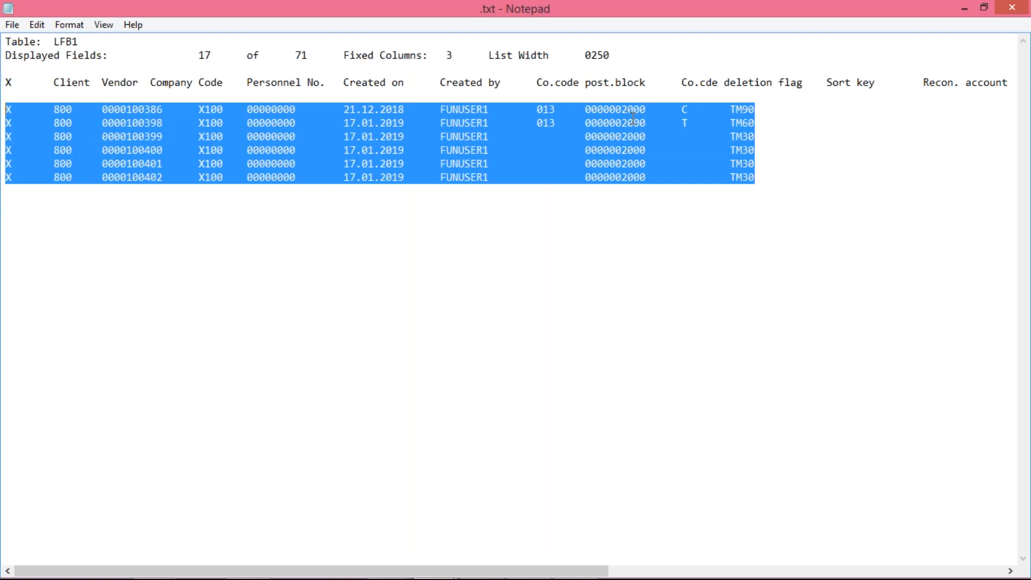
left_click(820, 237)
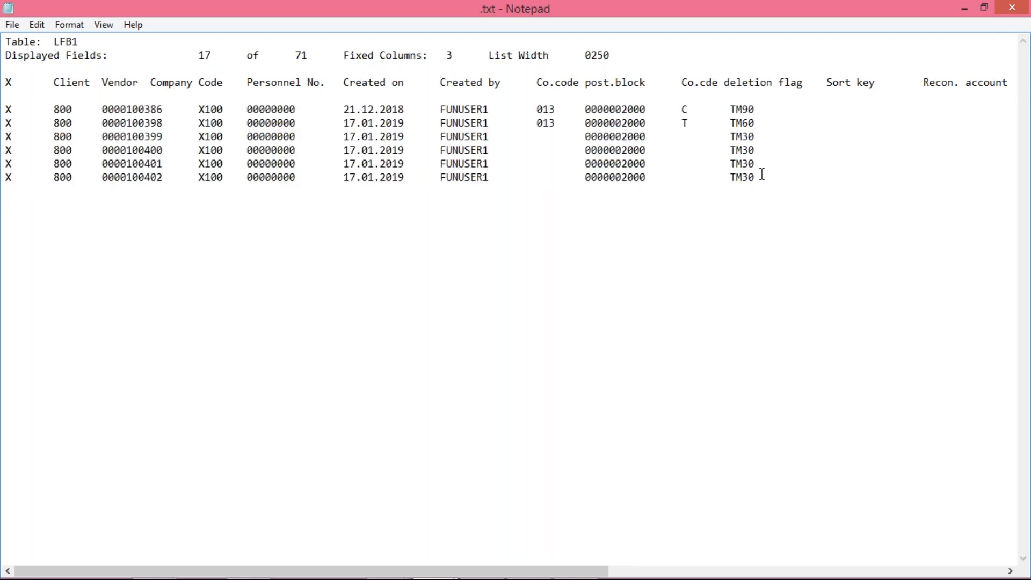
left_click_drag(754, 178, 9, 109)
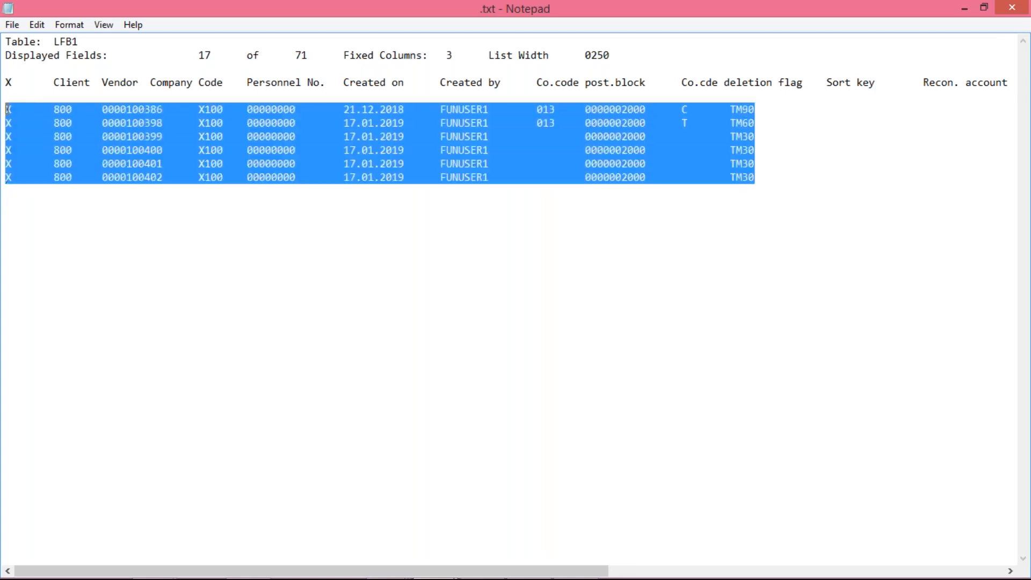
mouse_move(447, 570)
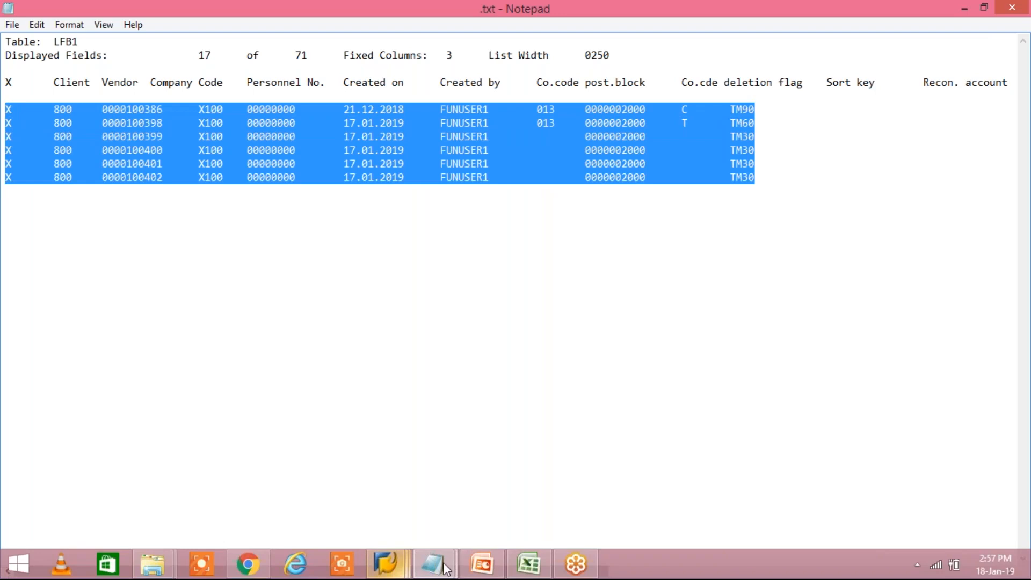
Paste the copied vendor rows into a new Sheet4 in the Class workbook
left_click(525, 567)
left_click(199, 556)
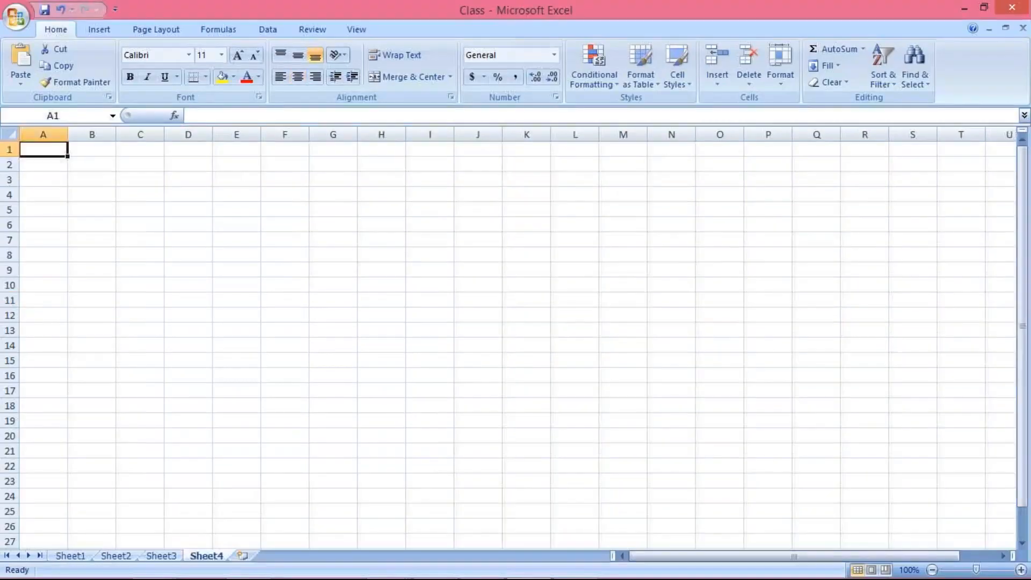
type("X\t800\t100386\tX100\t0\t21.12.2018\tFUNUSER1\t13\t2000\tC\tTM90 X\t800\t100398\tX100\t0\t17.01.2019\tFUNUSER1\t13\t2000\tT\tTM60 X\t800\t100399\tX100\t0\t17.01.2019\tFUNUSER1\t\t2000\t\tTM30 X\t800\t100400\tX100\t0\t17.01.2019\tFUNUSER1\t\t2000\t\tTM30 X\t800\t100401\tX100\t0\t17.01.2019\tFUNUSER1\t\t2000\t\tTM30 X\t800\t100402\tX100\t0\t17.01.2019\tFUNUSER1\t\t2000\t\tTM30")
left_click(154, 253)
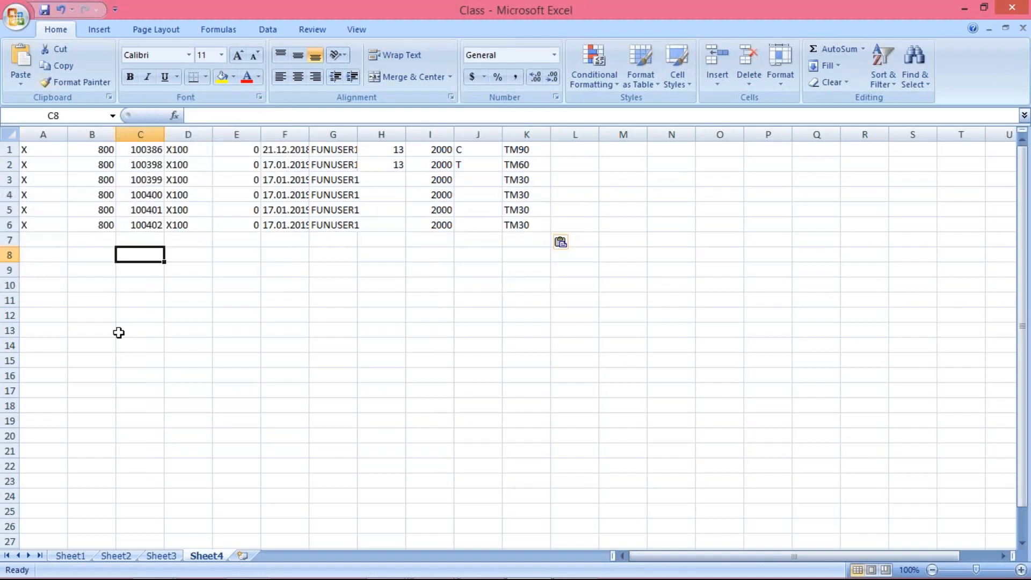
Delete columns A:B and then B:H, leaving only vendor numbers and payment terms
left_click_drag(37, 129, 107, 129)
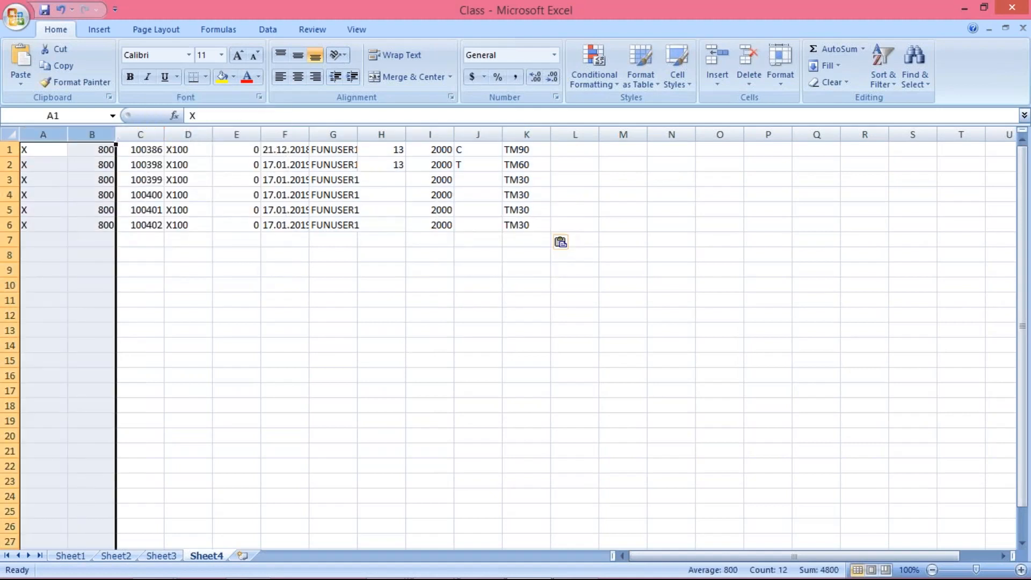
right_click(107, 129)
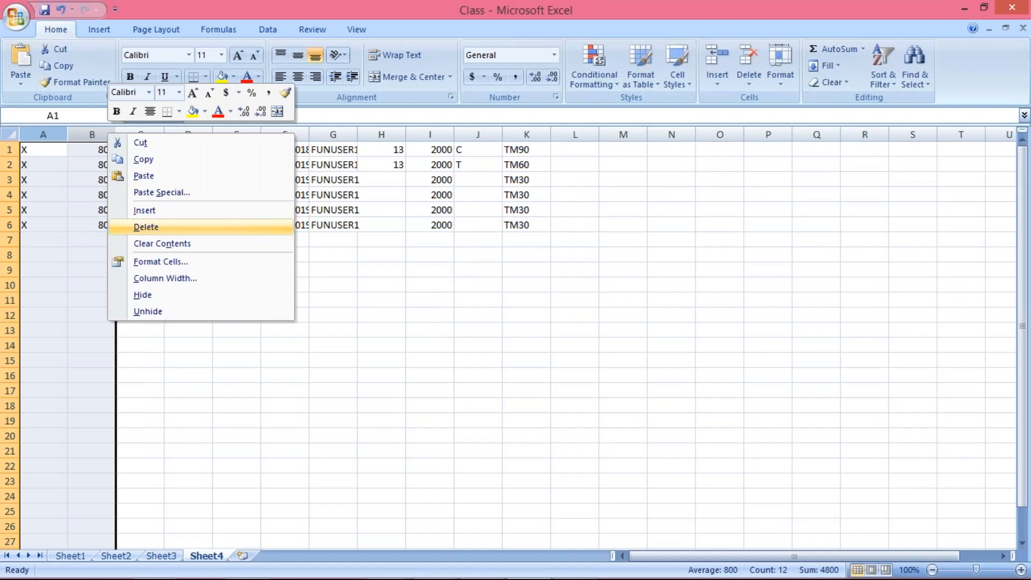
left_click(198, 227)
left_click(91, 128)
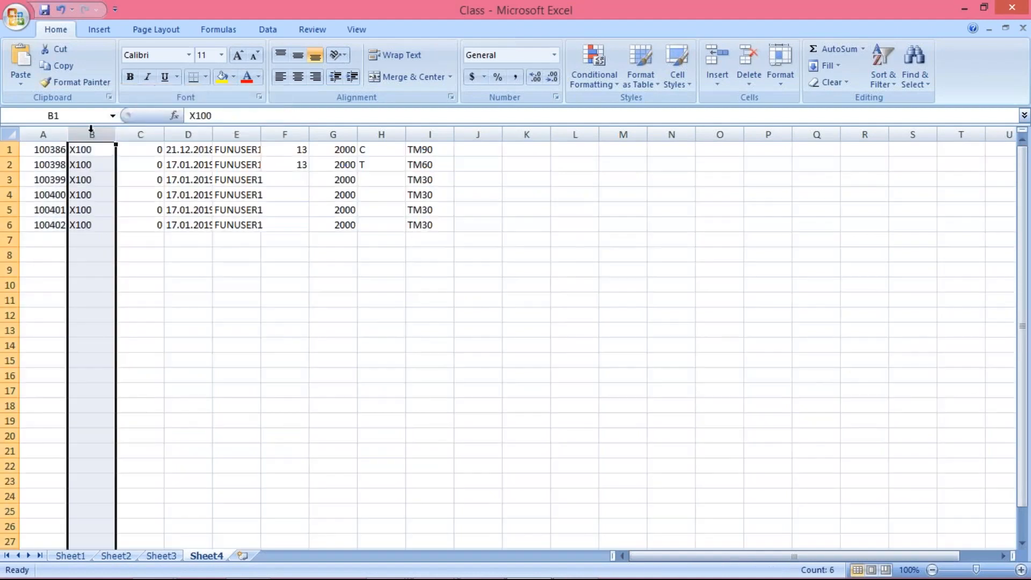
left_click_drag(141, 132, 382, 135)
right_click(385, 133)
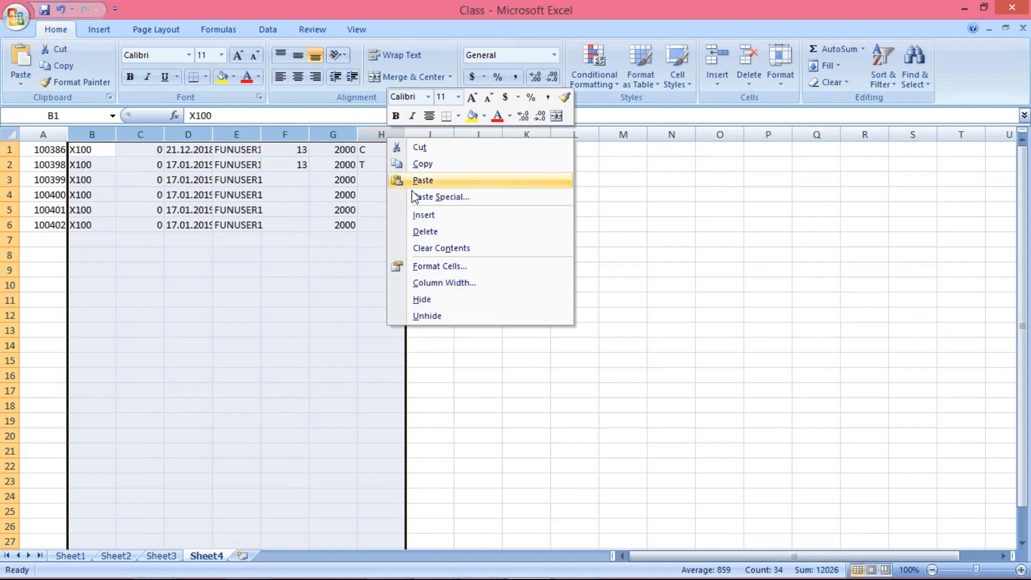
left_click(429, 232)
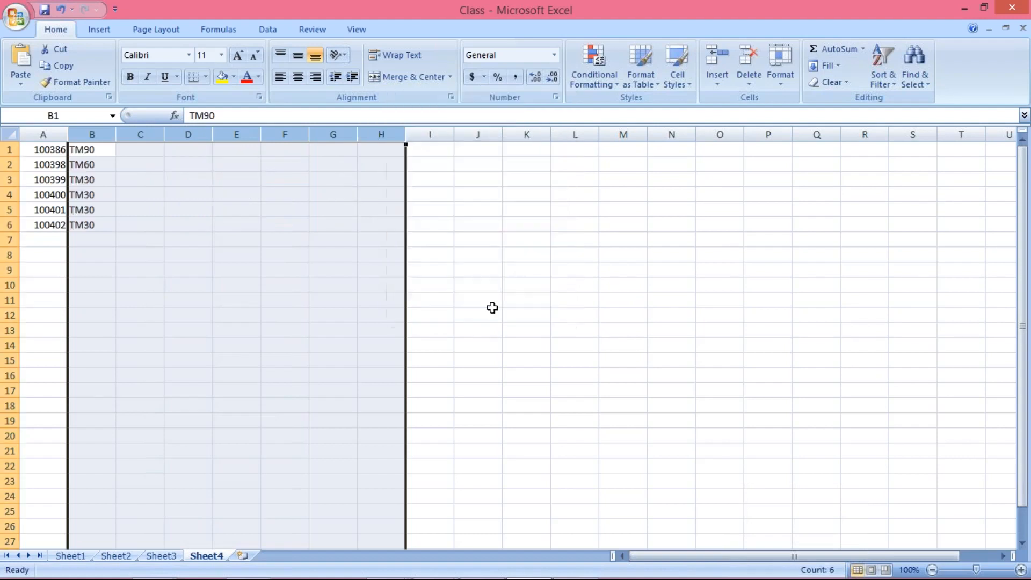
left_click(508, 314)
left_click(93, 151)
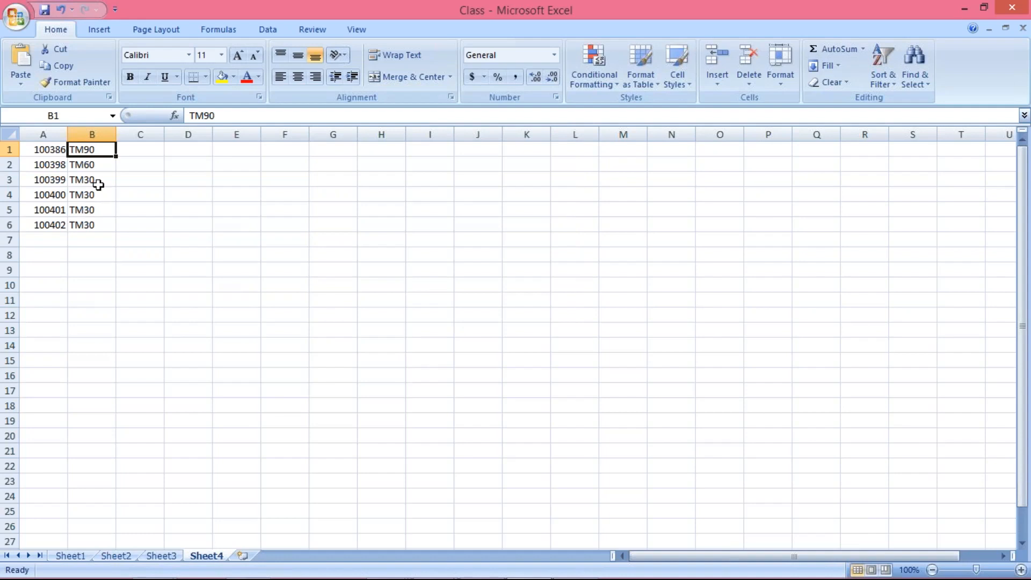
left_click(88, 255)
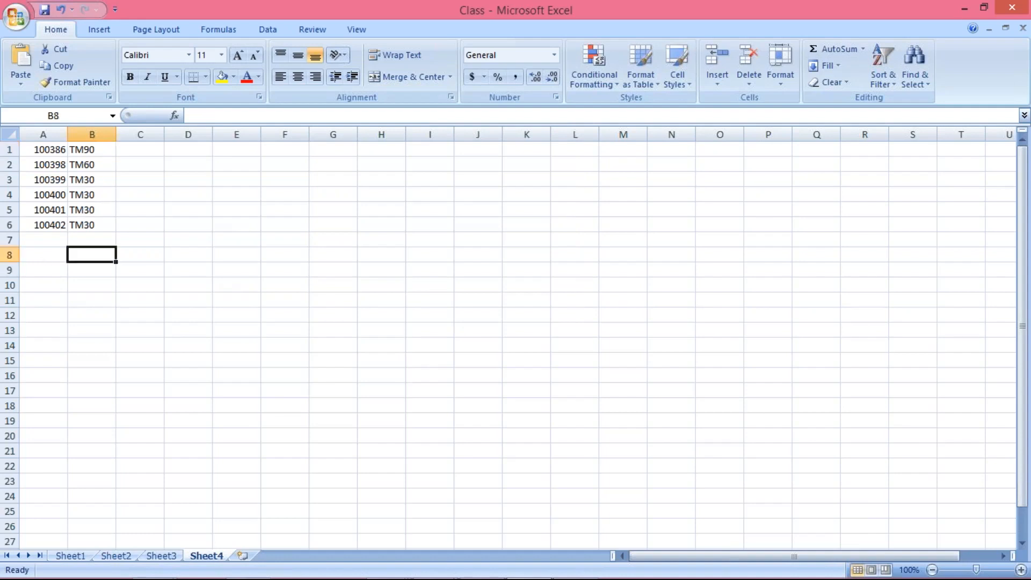
left_click(51, 149)
Turn on filtering and limit the payment terms column B to TM30 only
left_click_drag(51, 146, 48, 228)
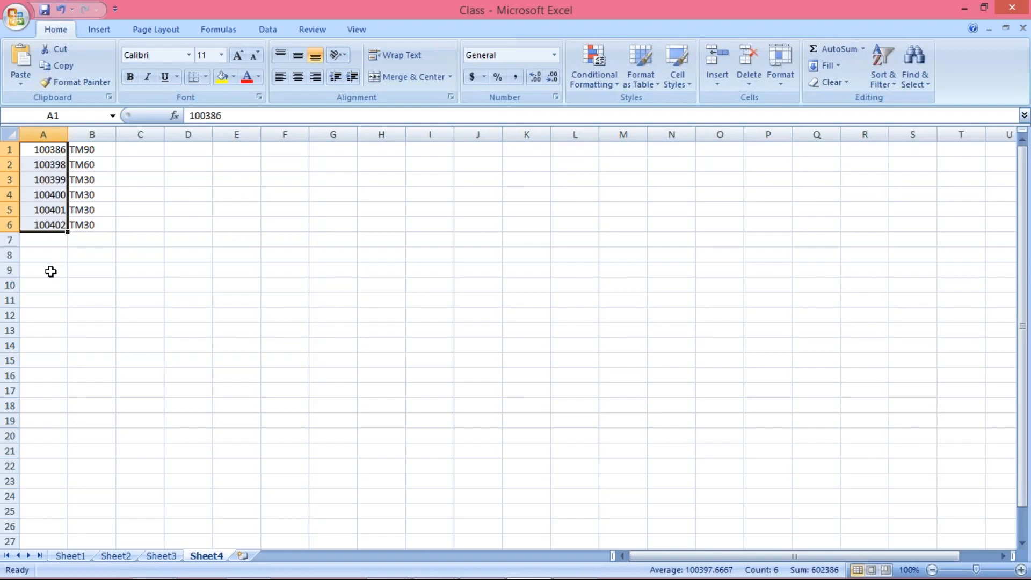
left_click(95, 151)
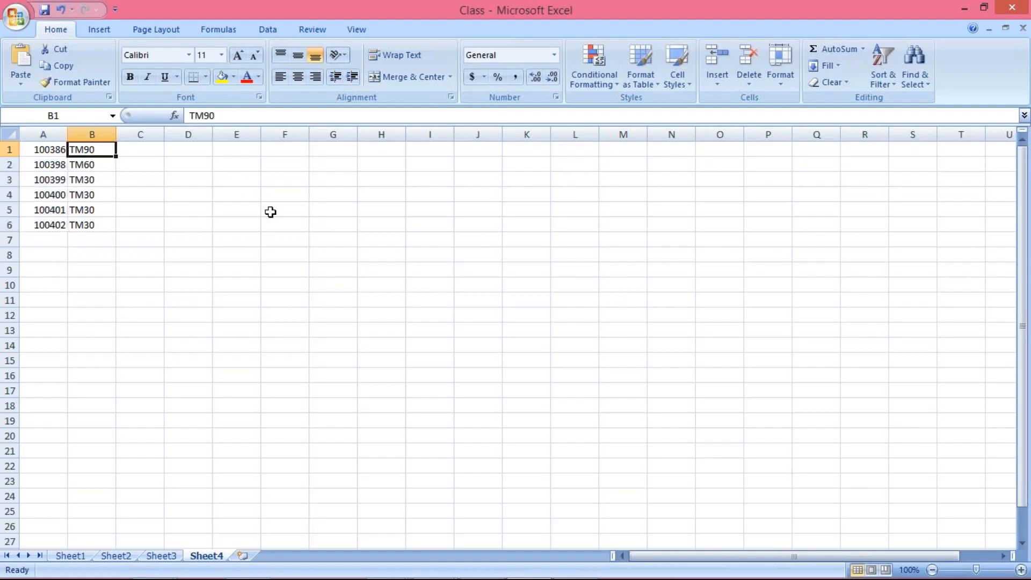
left_click(882, 78)
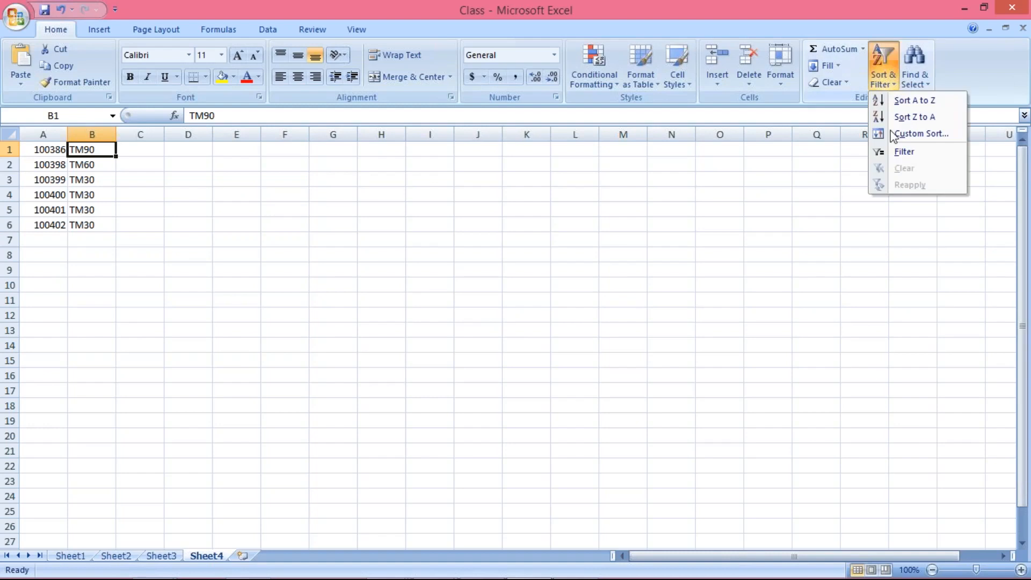
left_click(896, 155)
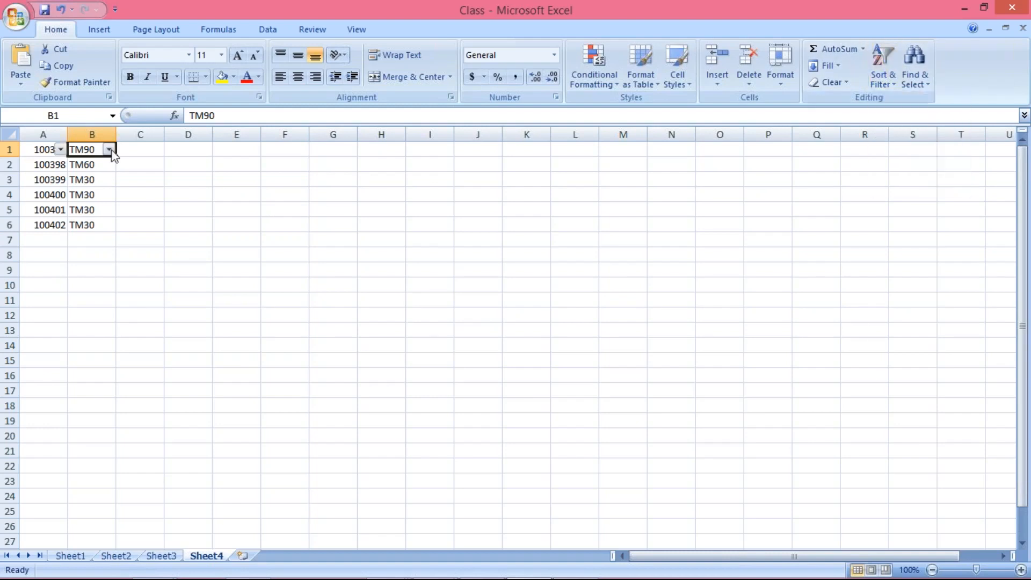
left_click(109, 149)
left_click(64, 269)
left_click(62, 280)
left_click(76, 404)
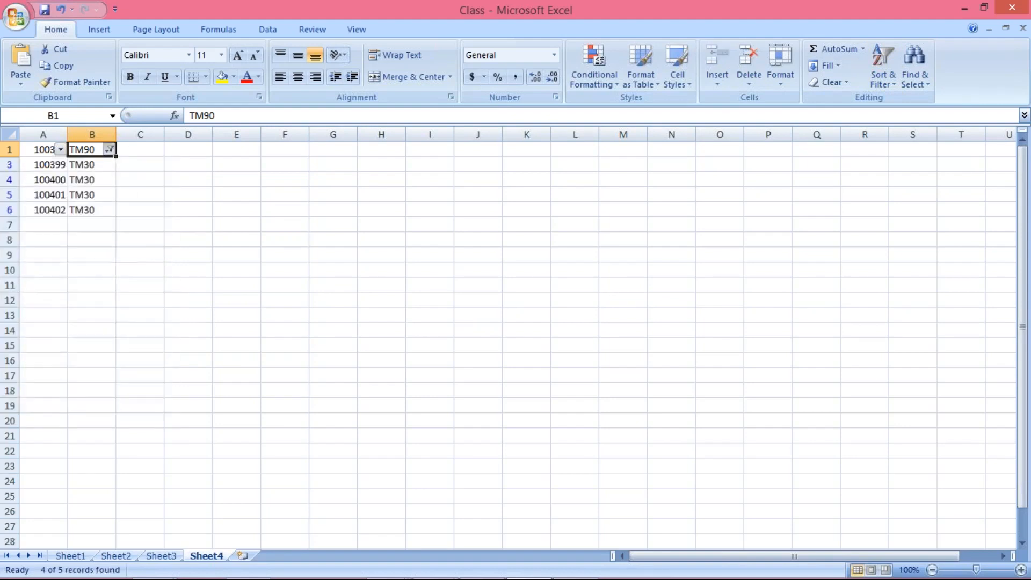
left_click(109, 149)
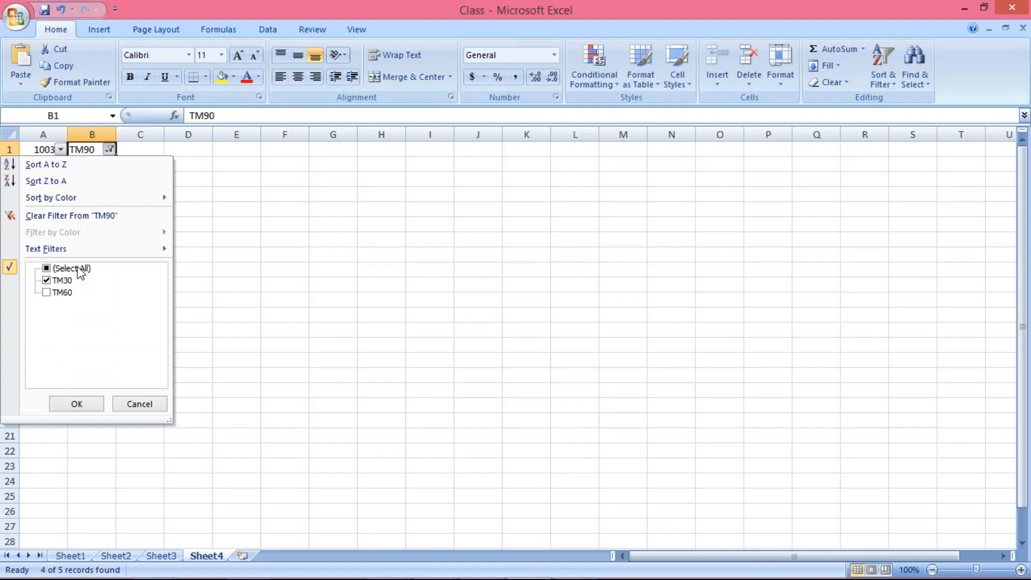
left_click(324, 299)
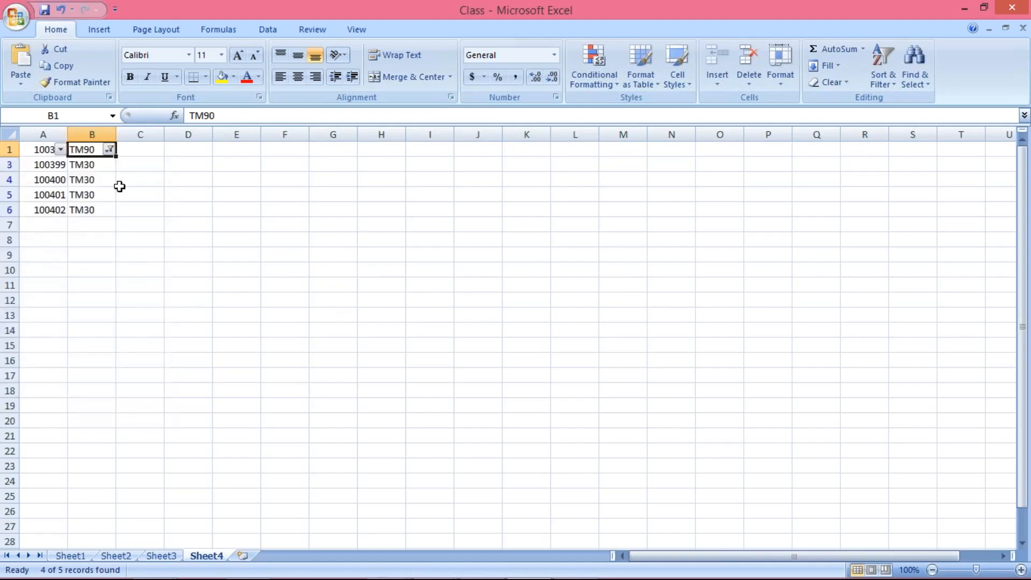
left_click(179, 210)
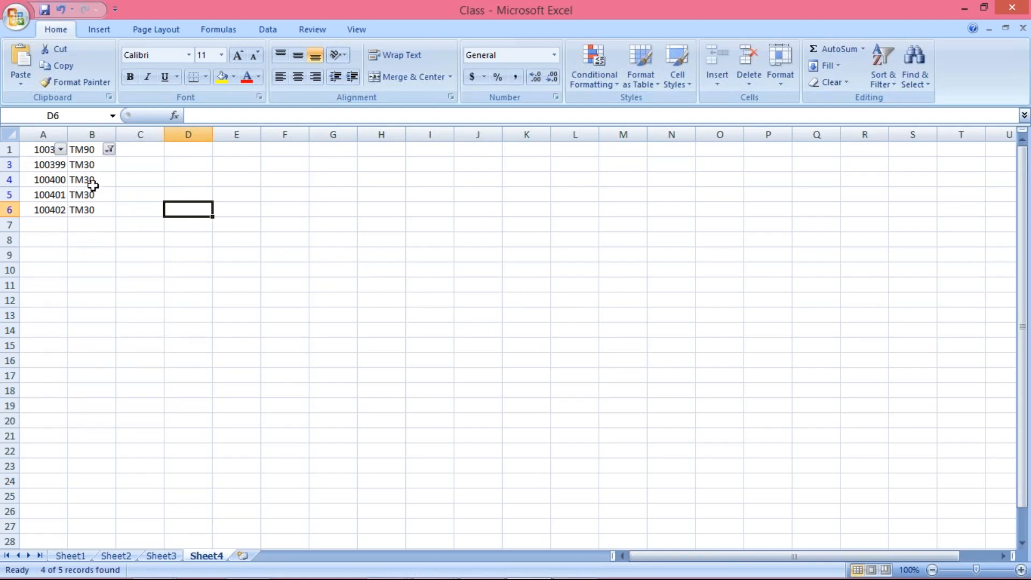
Select the four remaining TM30 vendor rows, 100399–100402
left_click(44, 164)
left_click_drag(44, 164, 97, 208)
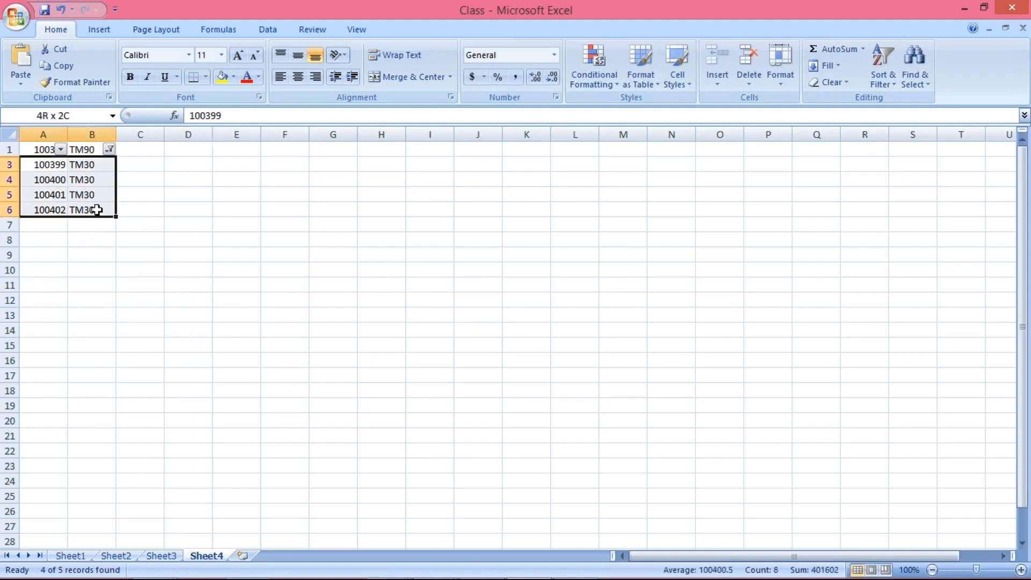
left_click_drag(52, 164, 92, 209)
left_click(186, 227)
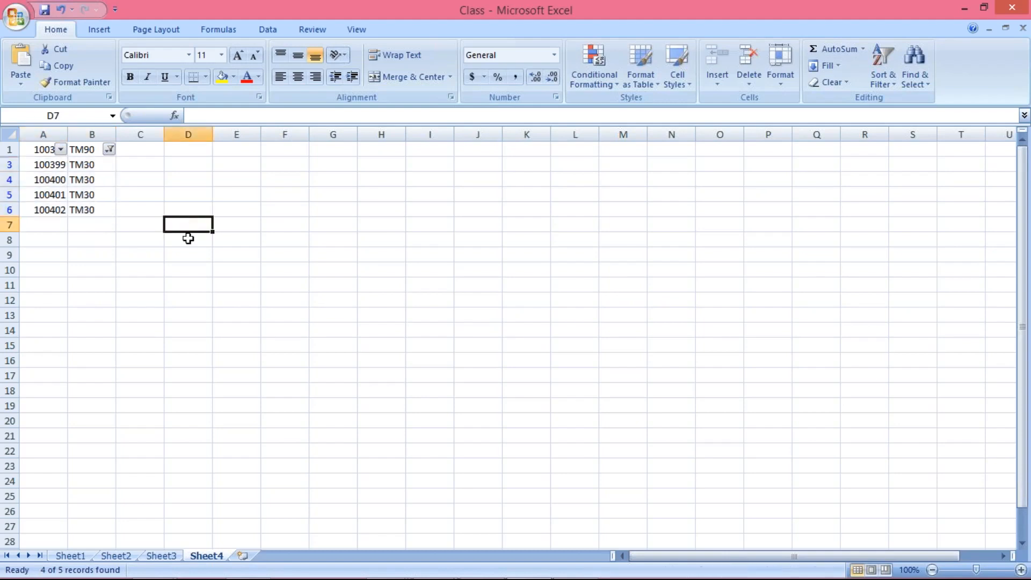
mouse_move(325, 564)
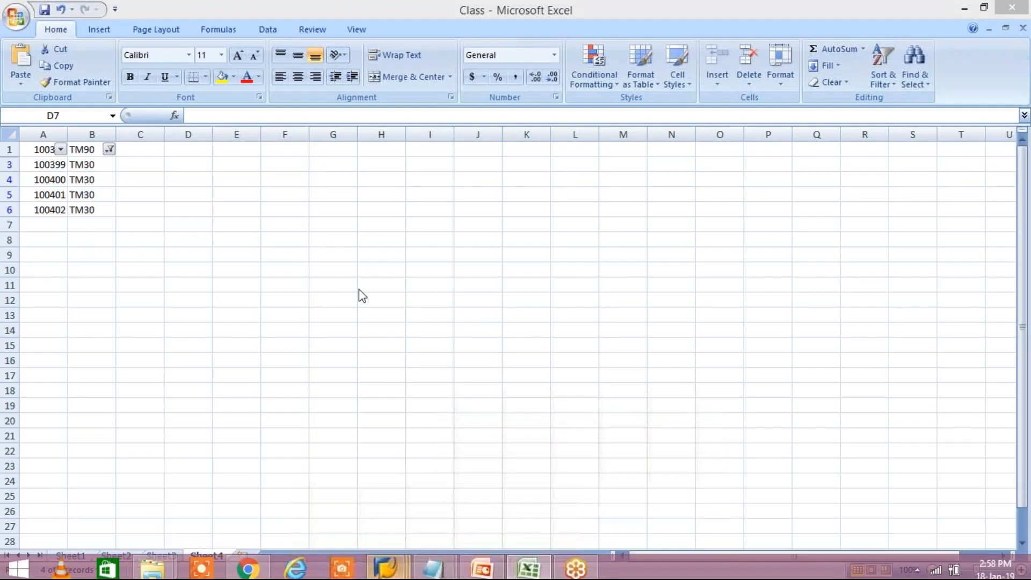
Add Terms of Payment (ZTERM) as a selection field on the LFB1 selection screen
key("alt+Tab")
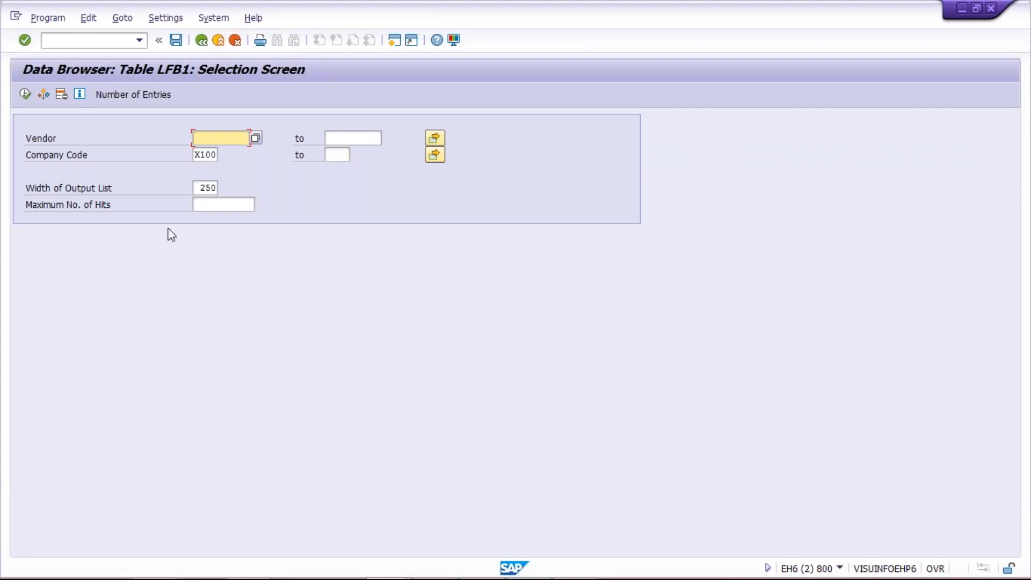
left_click(159, 19)
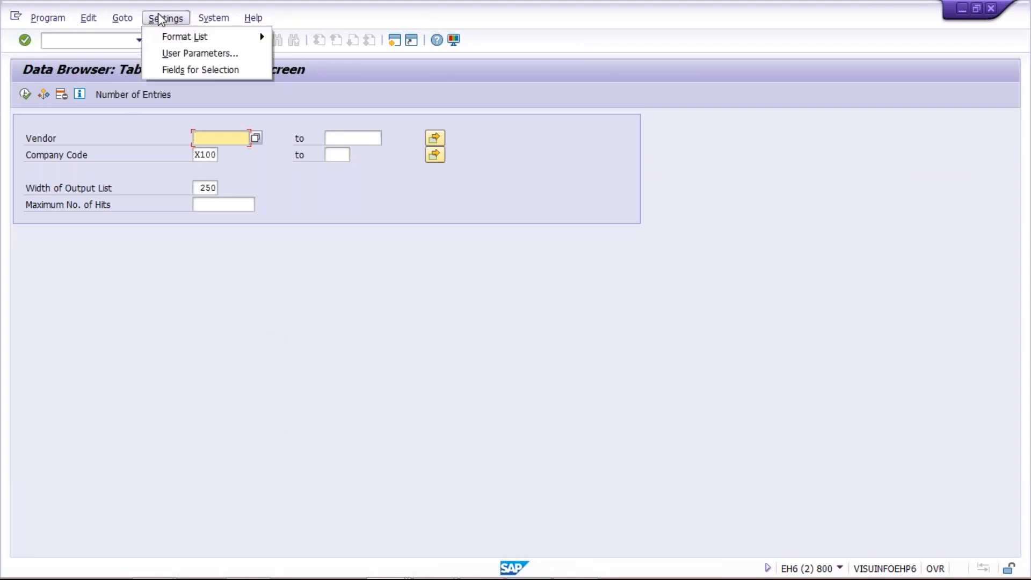
left_click(191, 73)
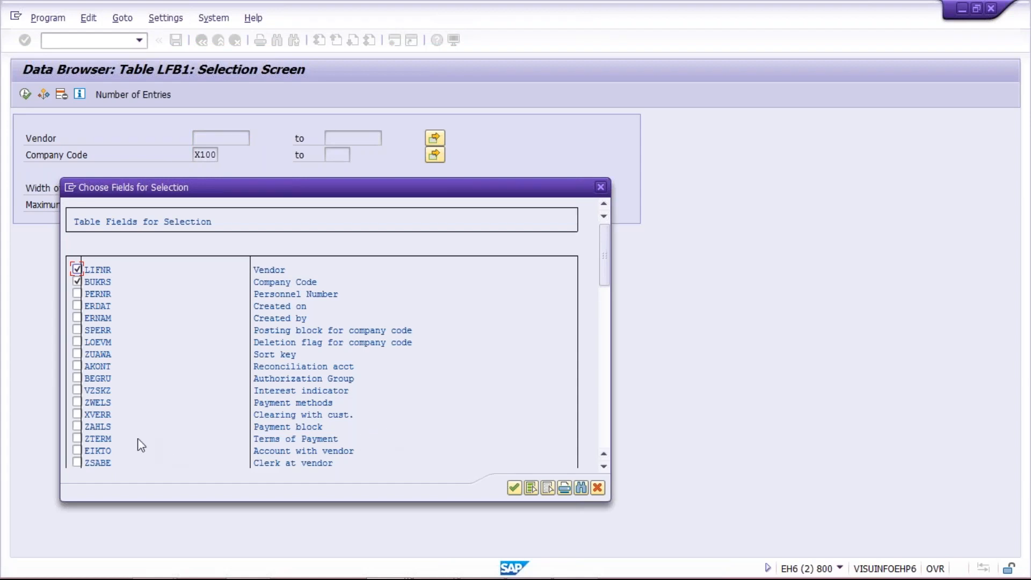
left_click(77, 438)
left_click(513, 488)
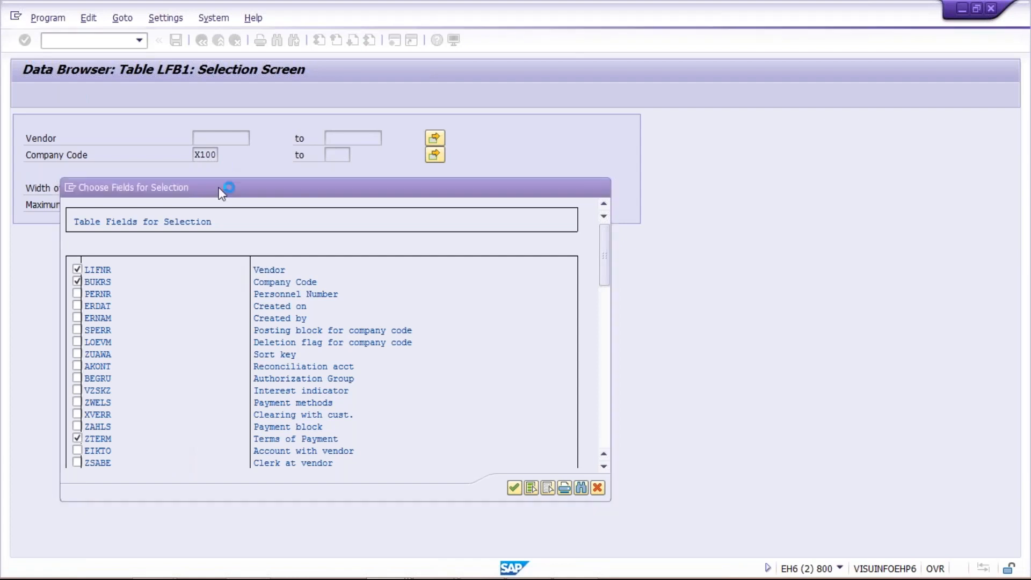
left_click(207, 155)
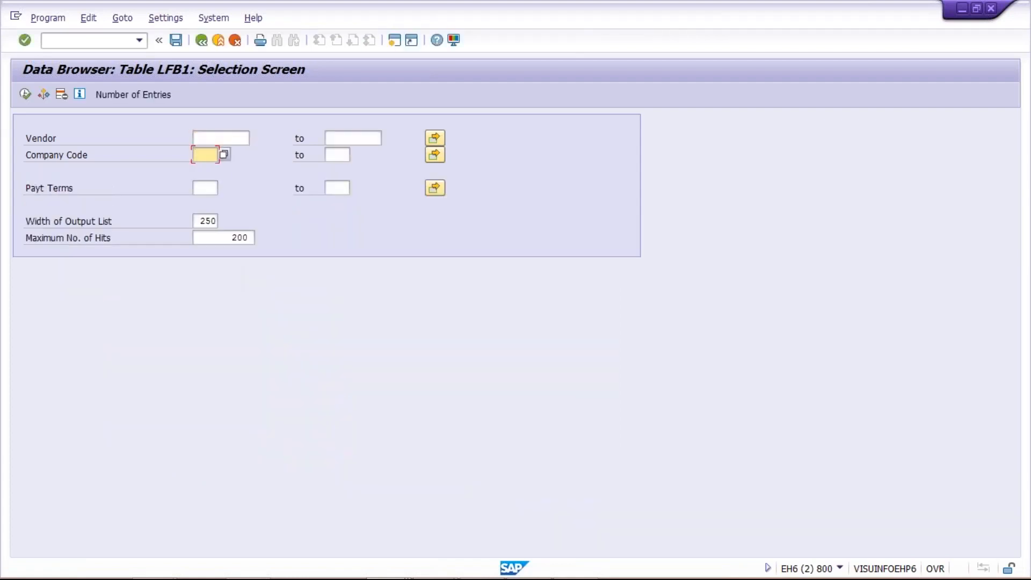
Fill the LFB1 selection screen with Company Code X100 and Payt Terms TM30
left_click(204, 171)
left_click(197, 137)
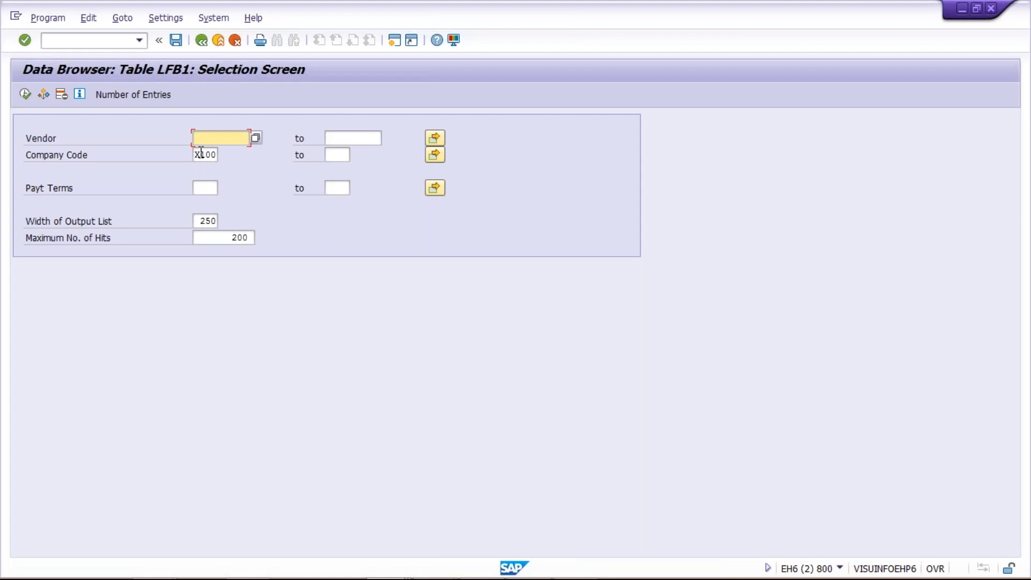
left_click(197, 155)
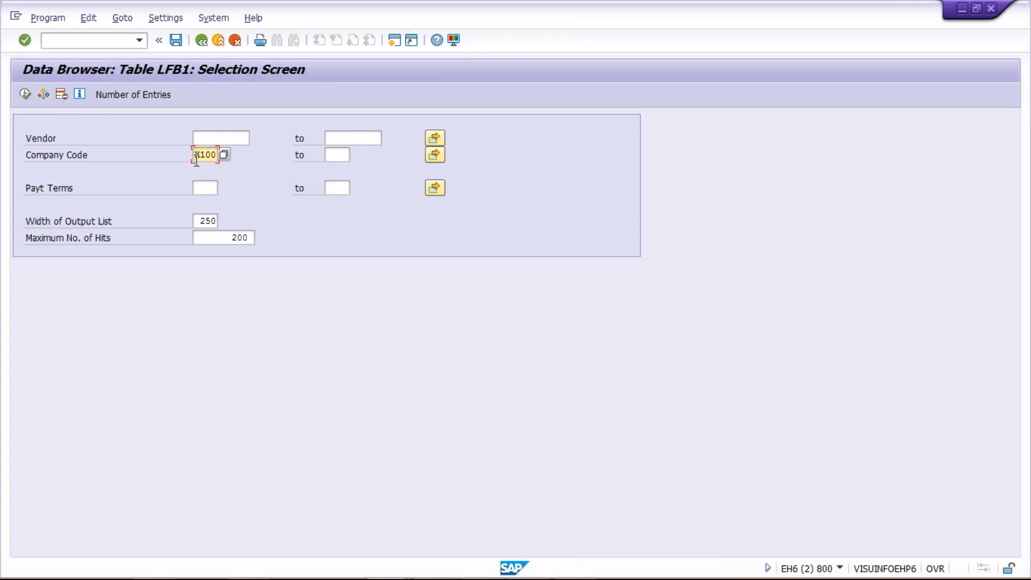
left_click(200, 188)
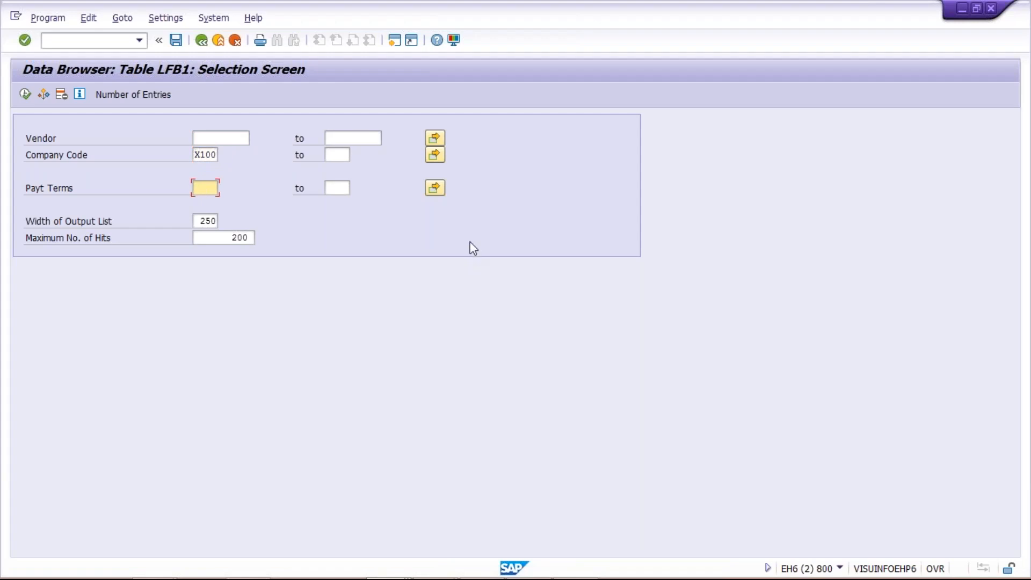
type("TM30")
left_click(200, 154)
left_click(207, 137)
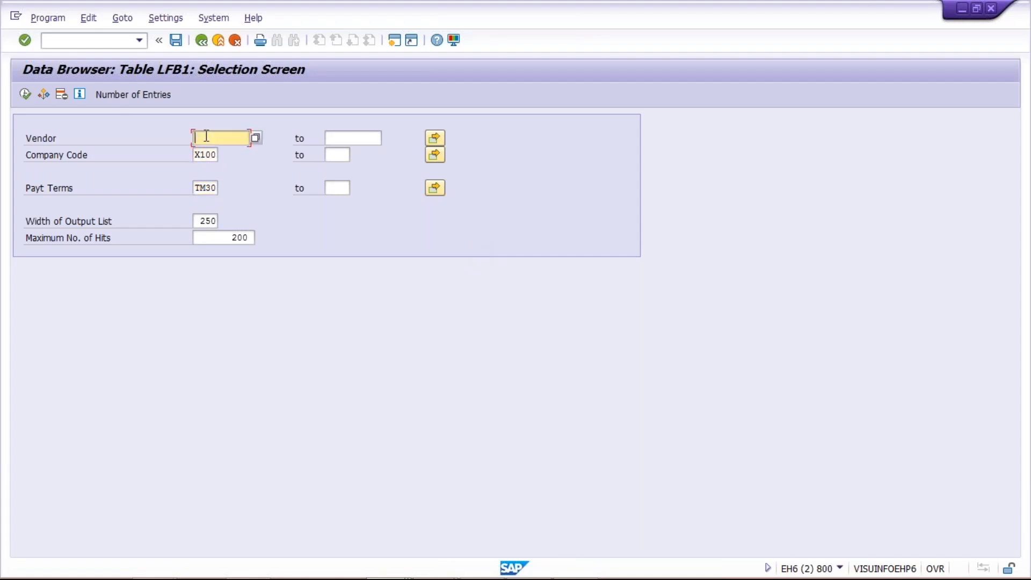
left_click(213, 154)
left_click(198, 189)
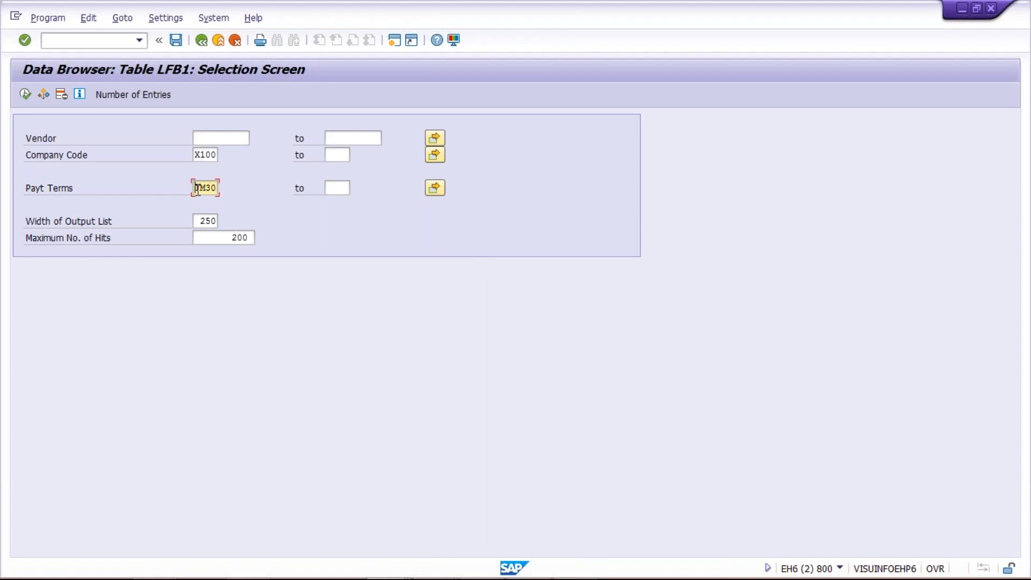
left_click_drag(195, 188, 233, 187)
Execute the selection and check that vendors 100399–100402 each show payment terms TM30
left_click(25, 97)
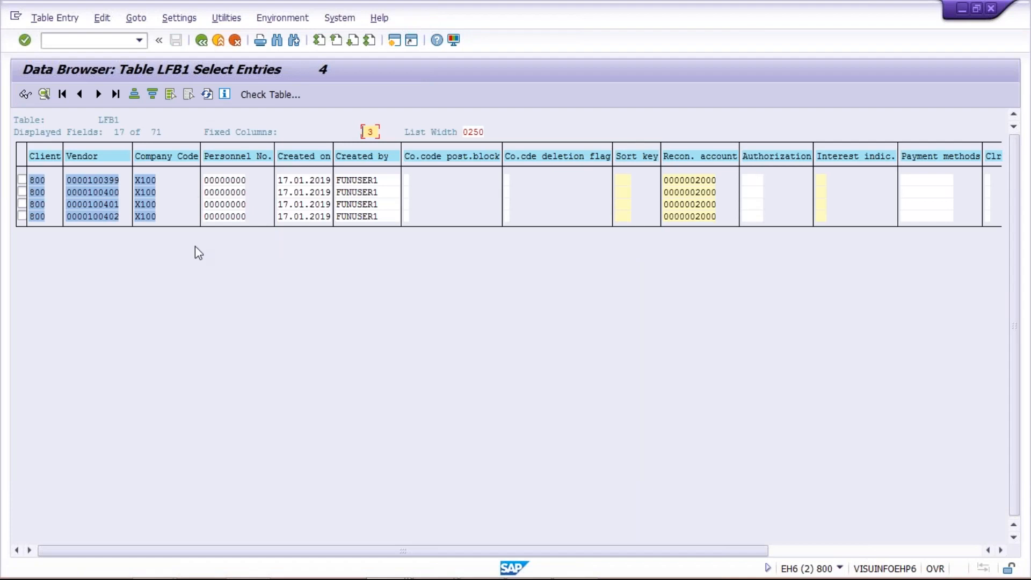
left_click(909, 552)
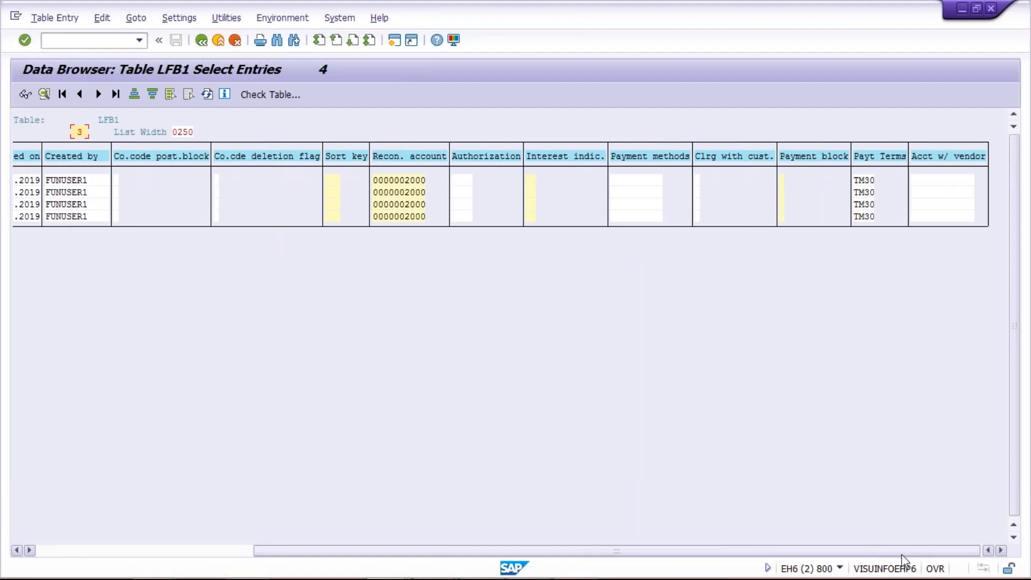
left_click(871, 181)
left_click(867, 193)
left_click(867, 206)
left_click(868, 217)
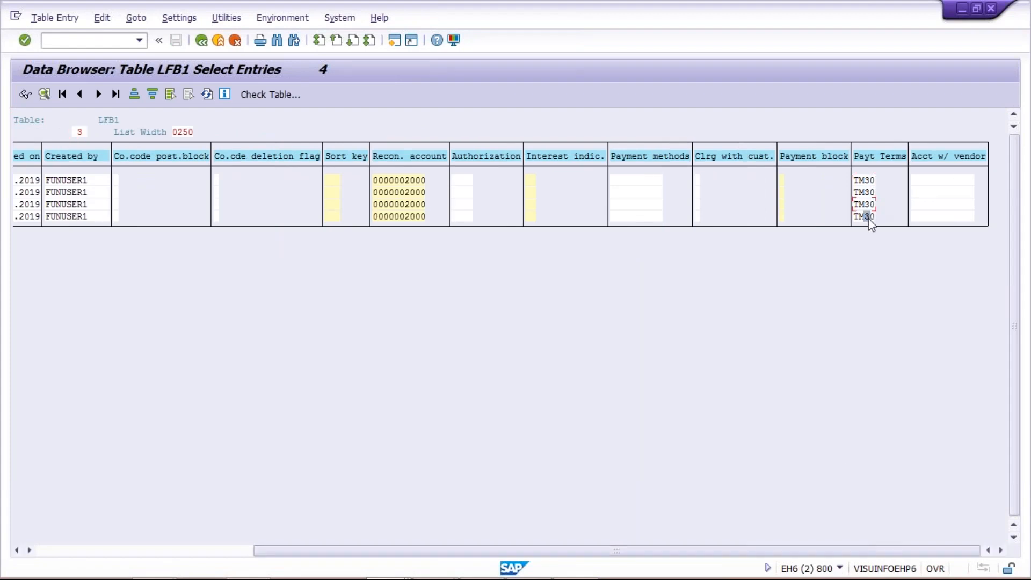
left_click_drag(787, 555, 69, 497)
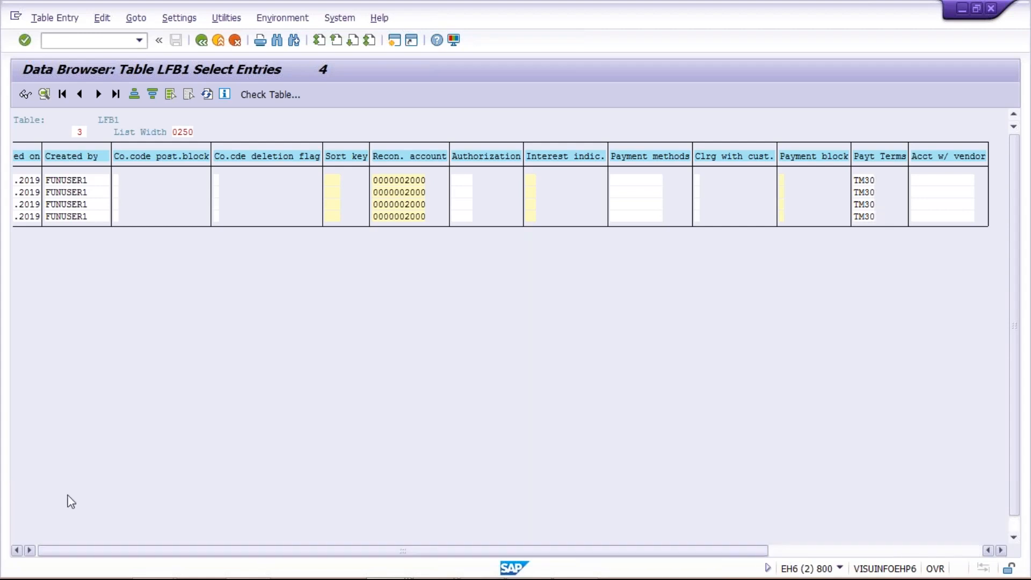
left_click(104, 188)
left_click(104, 216)
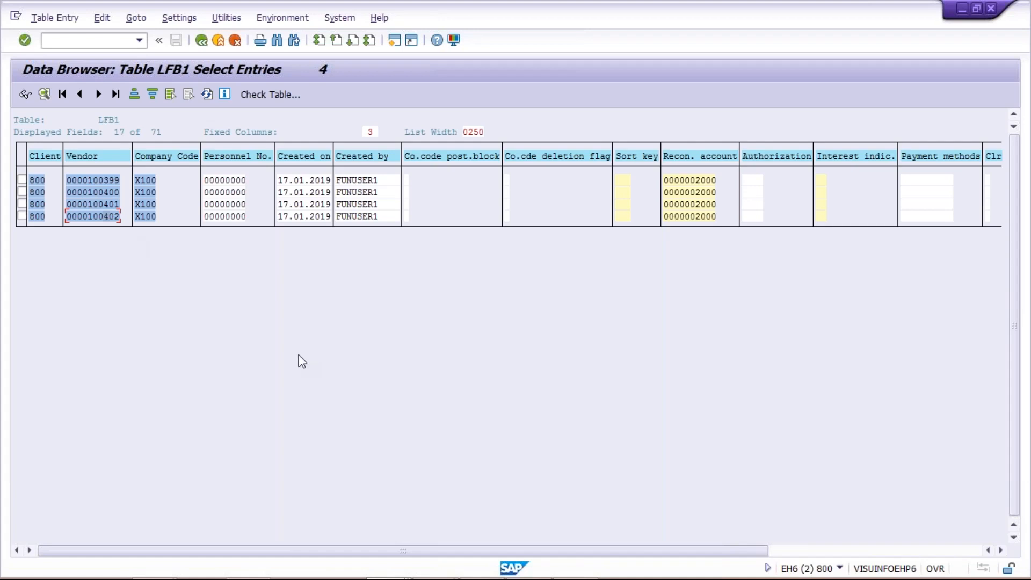
Block-copy the four vendor numbers from the LFB1 list and select Excel cell F3
key("ctrl+y")
left_click_drag(88, 179, 124, 220)
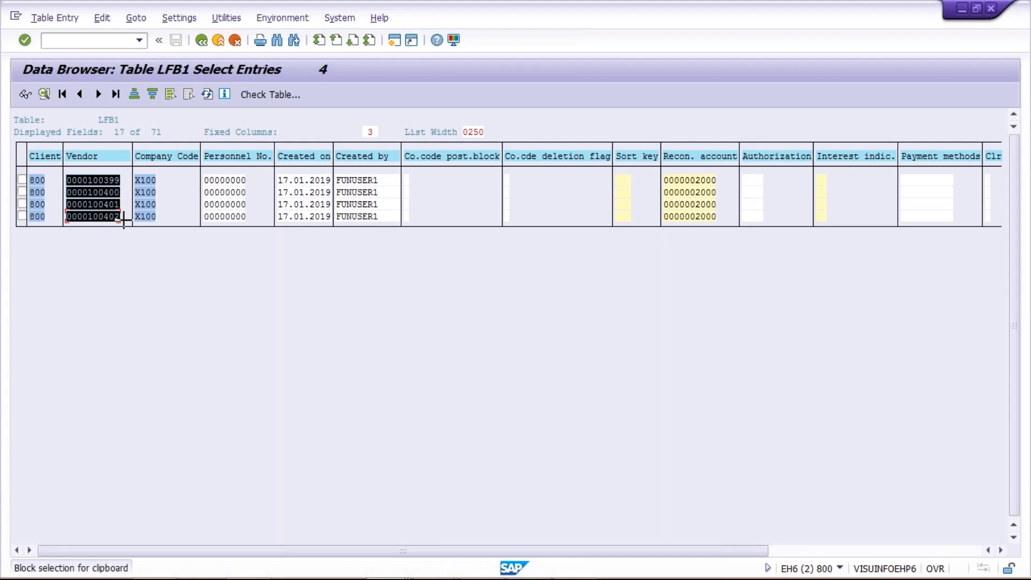
left_click_drag(123, 220, 125, 248)
key("ctrl+c")
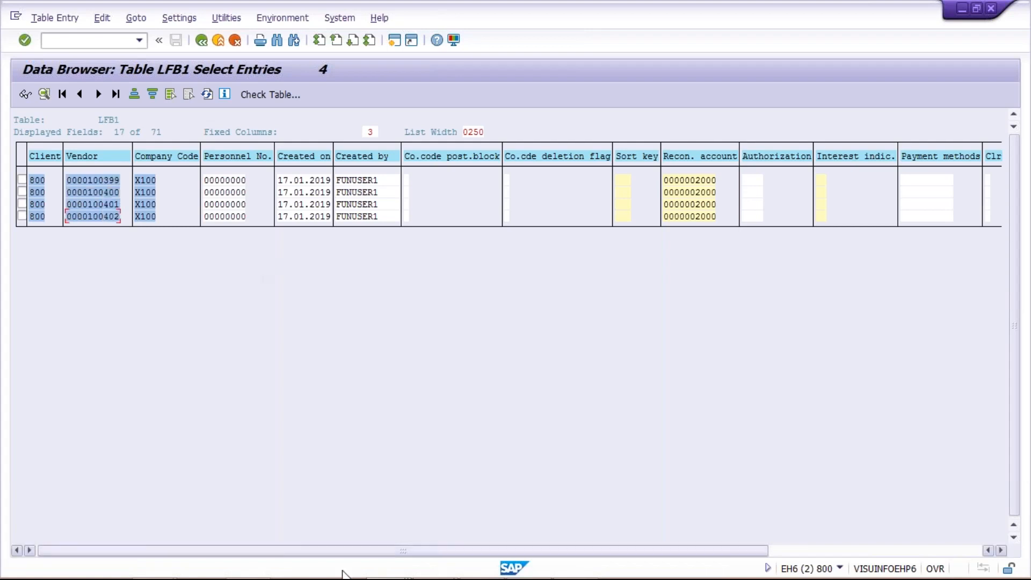
mouse_move(435, 577)
left_click(530, 566)
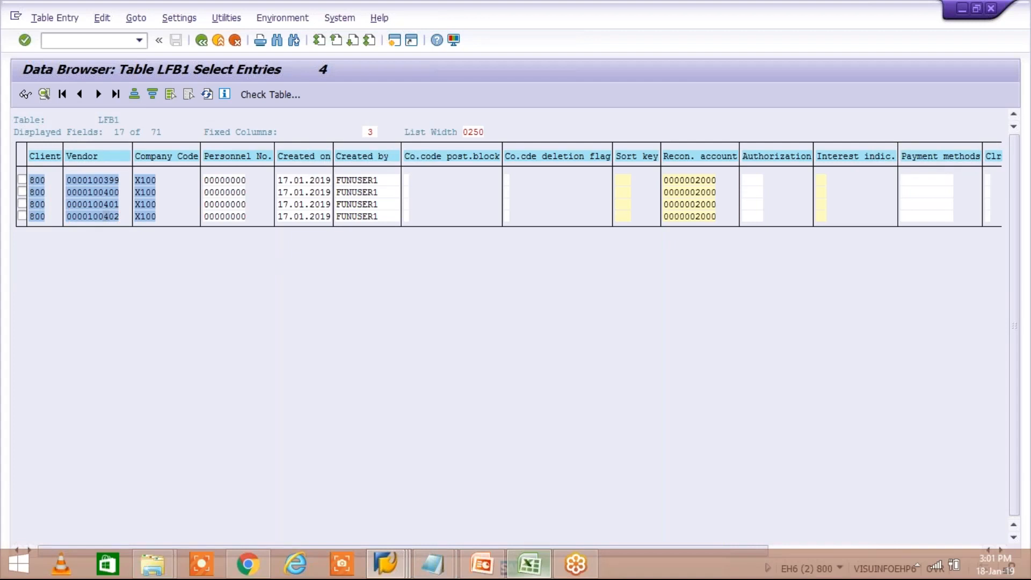
left_click(284, 165)
Paste vendor numbers 100399–100402 into F3:F6
key("ctrl+v")
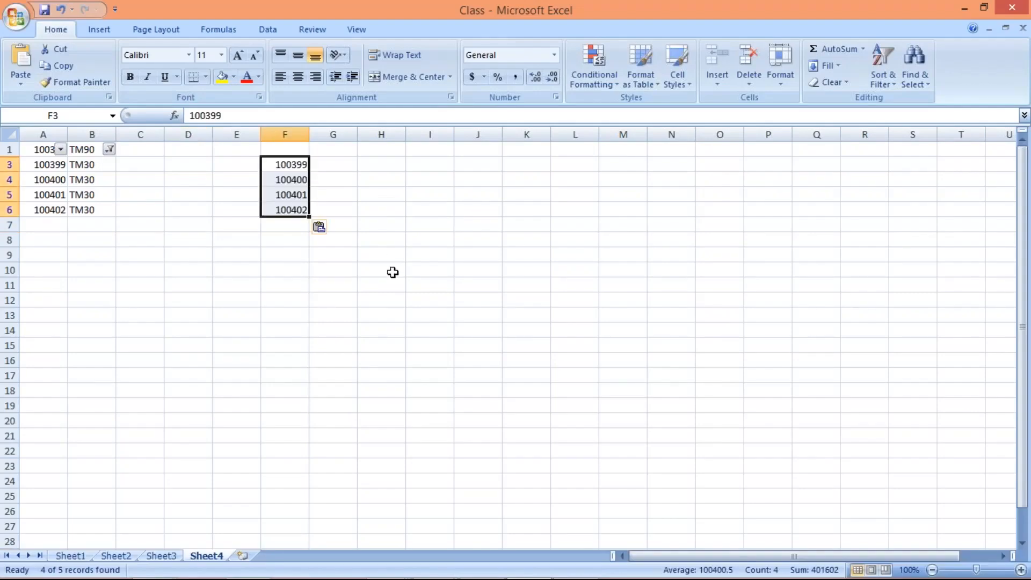
left_click(392, 272)
left_click_drag(287, 164, 290, 209)
left_click(284, 134)
left_click(293, 162)
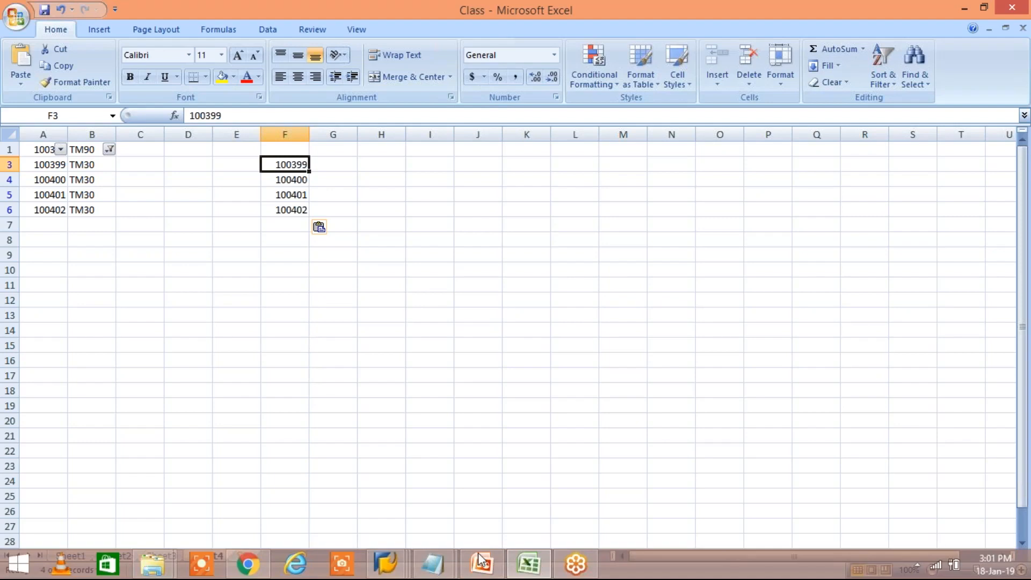
left_click(383, 565)
left_click(451, 505)
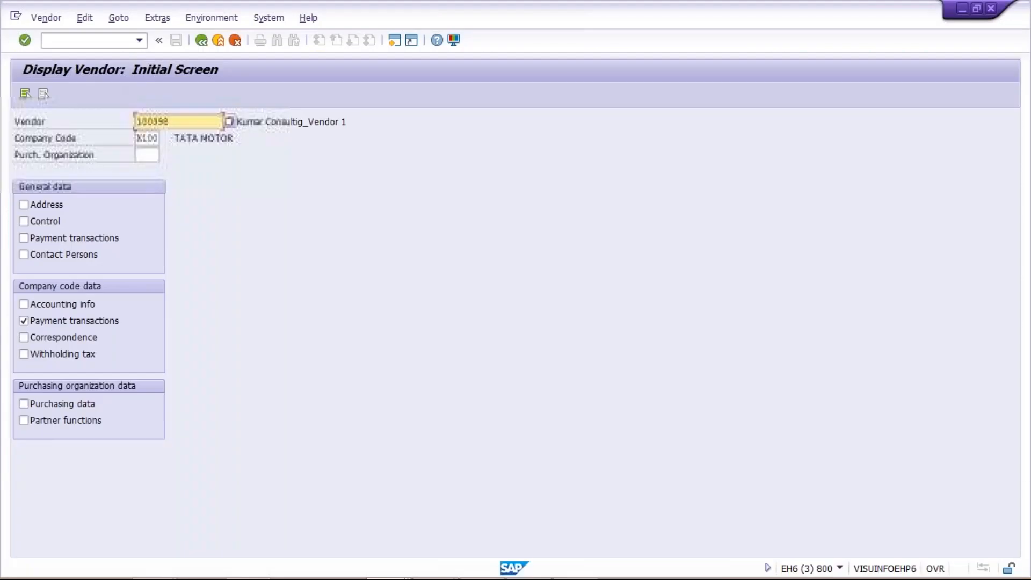
left_click(80, 41)
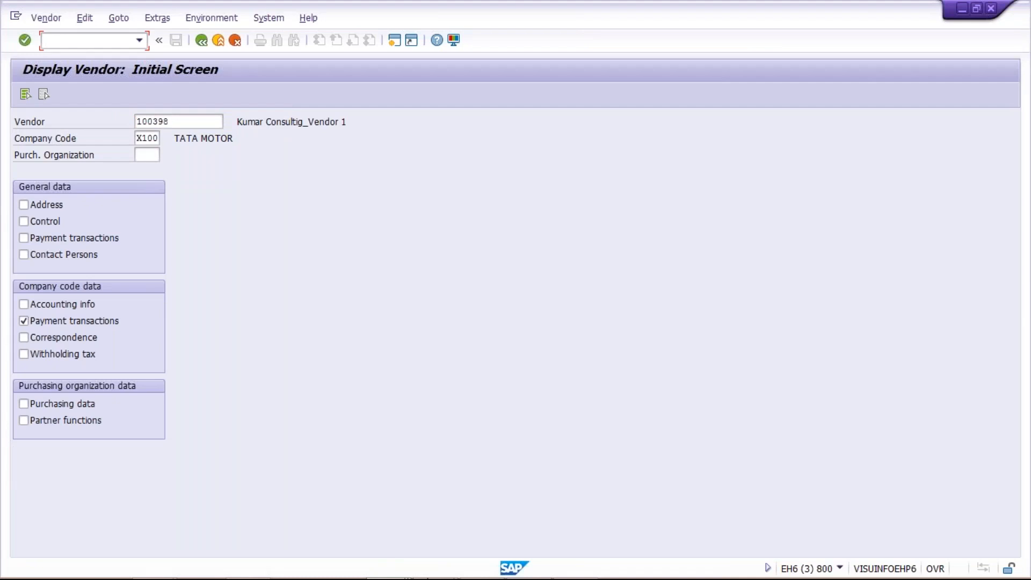
mouse_move(483, 572)
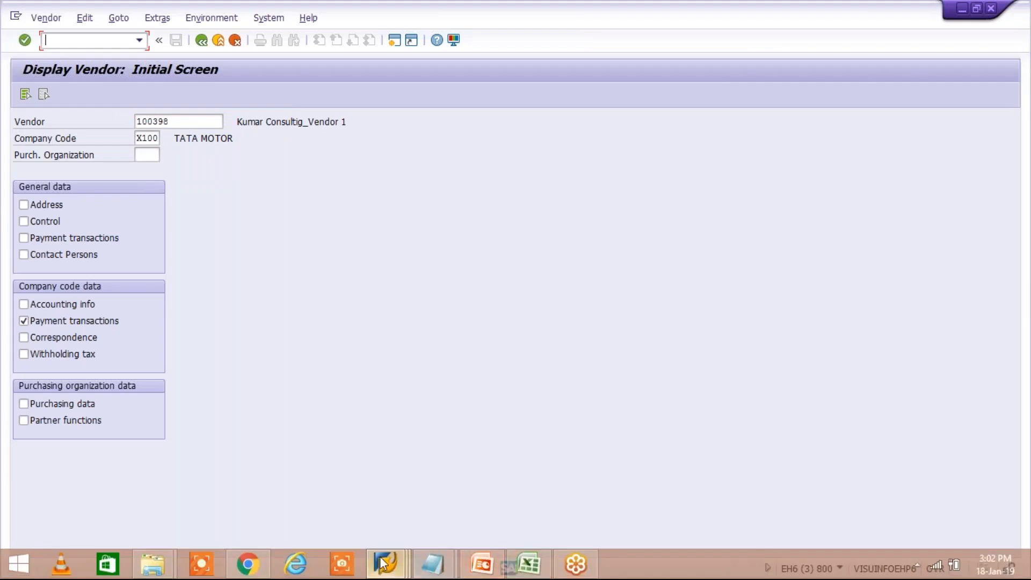
left_click(529, 563)
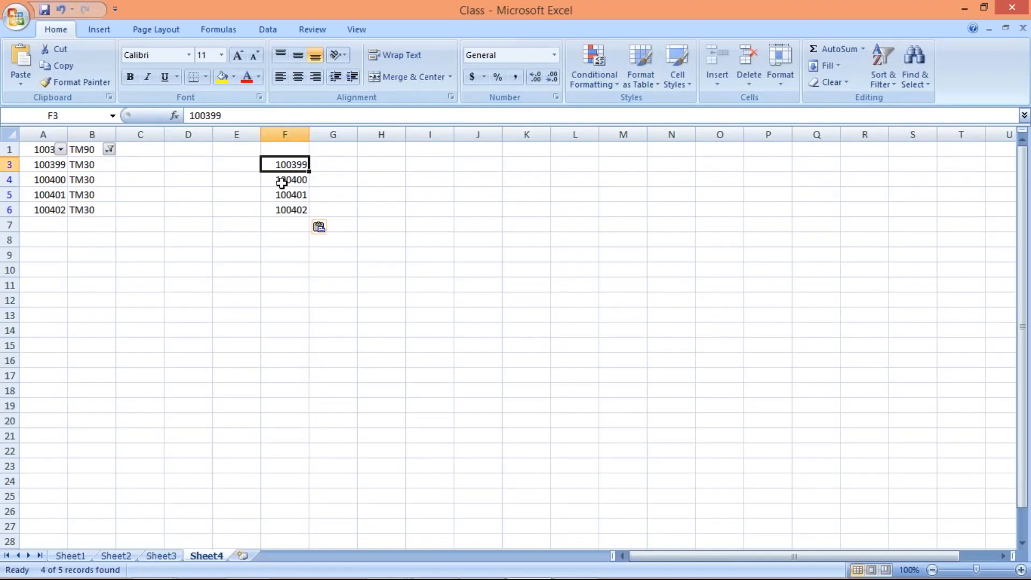
left_click_drag(281, 163, 290, 225)
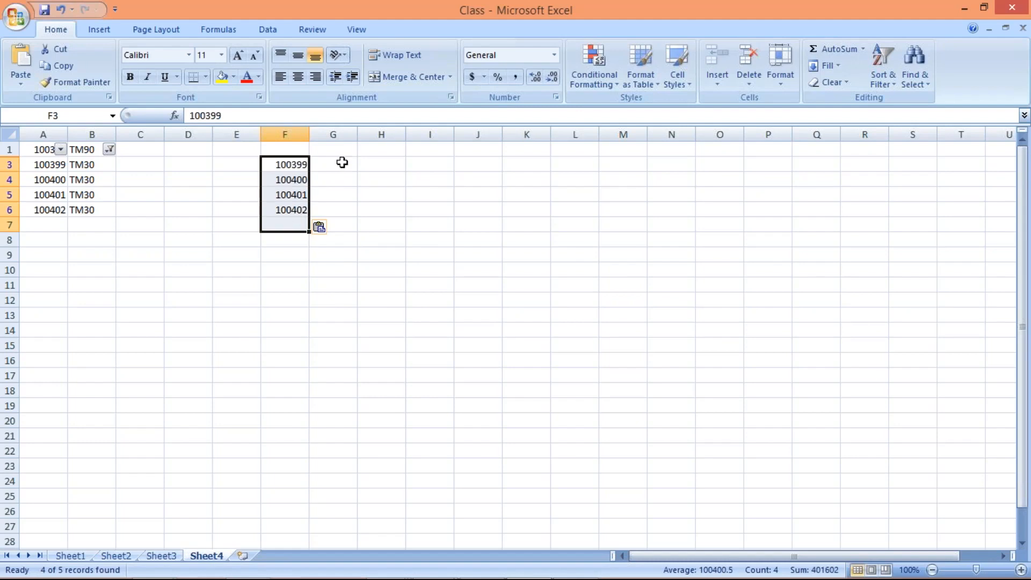
Enter old terms TM30 in G3 and fill it down to G6
left_click(342, 162)
type("TM30")
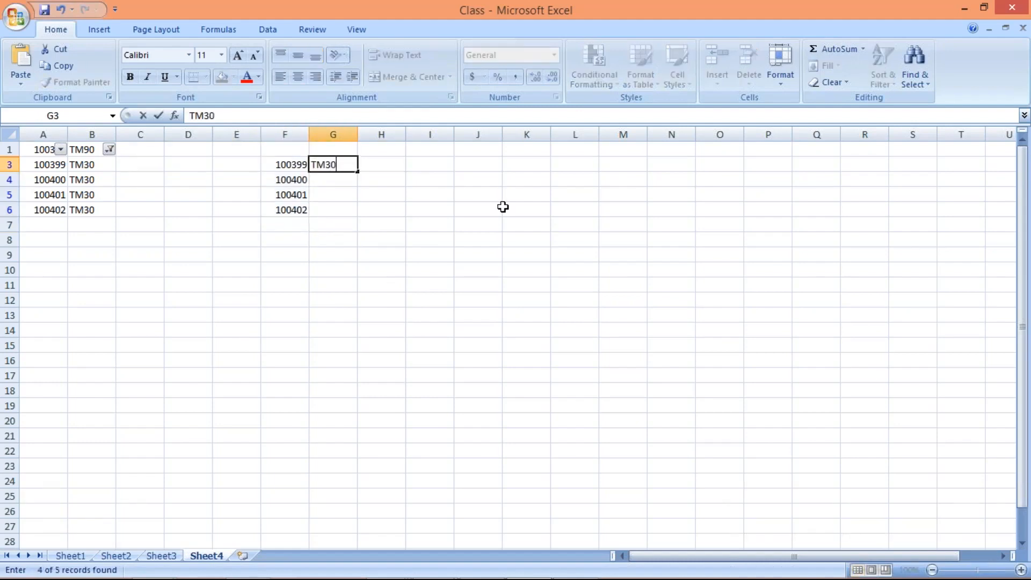
key("Return")
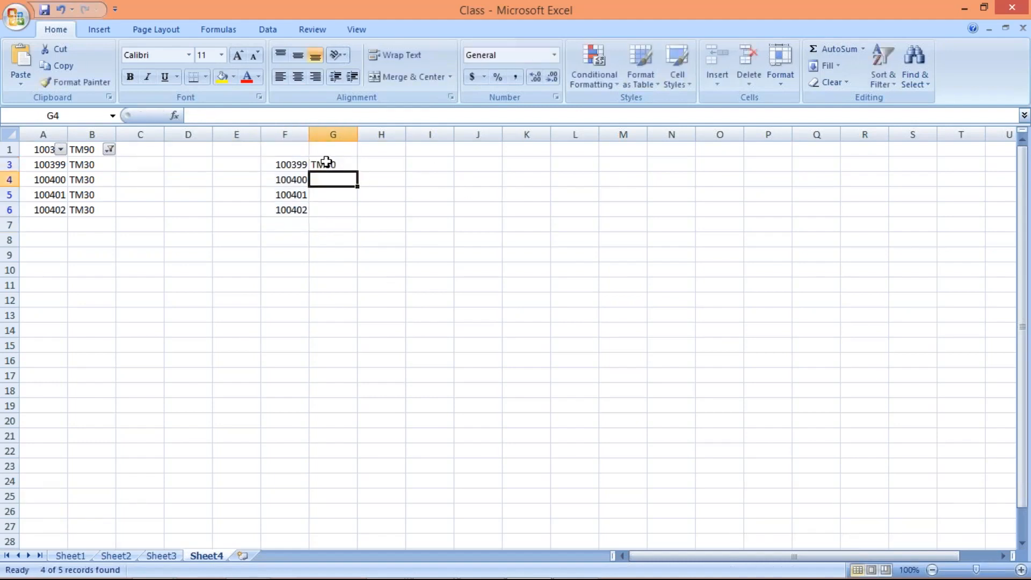
left_click_drag(328, 161, 339, 208)
key("ctrl+d")
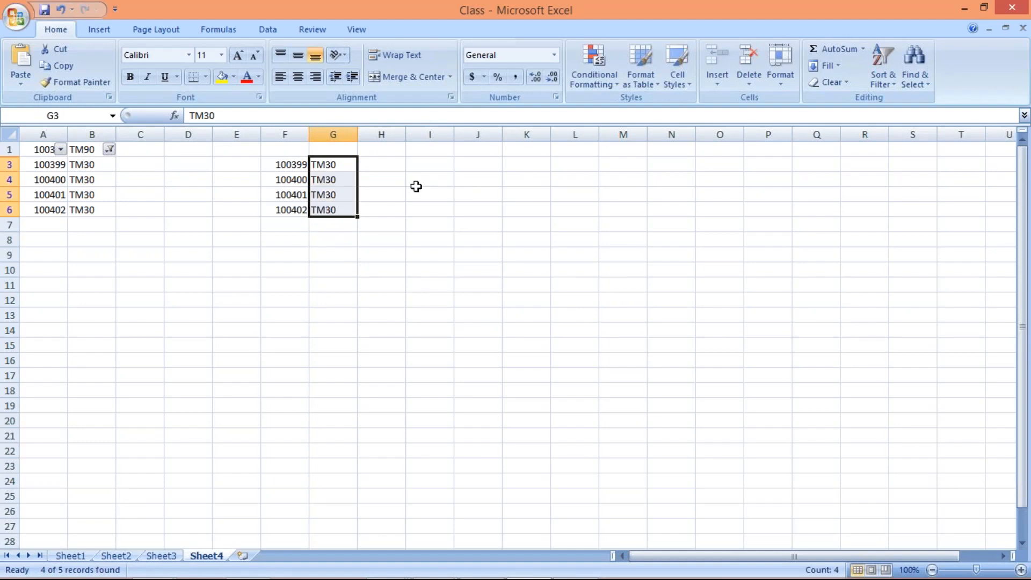
Enter new terms TM45 in H3 and fill it down to H6
double_click(395, 161)
type("TM")
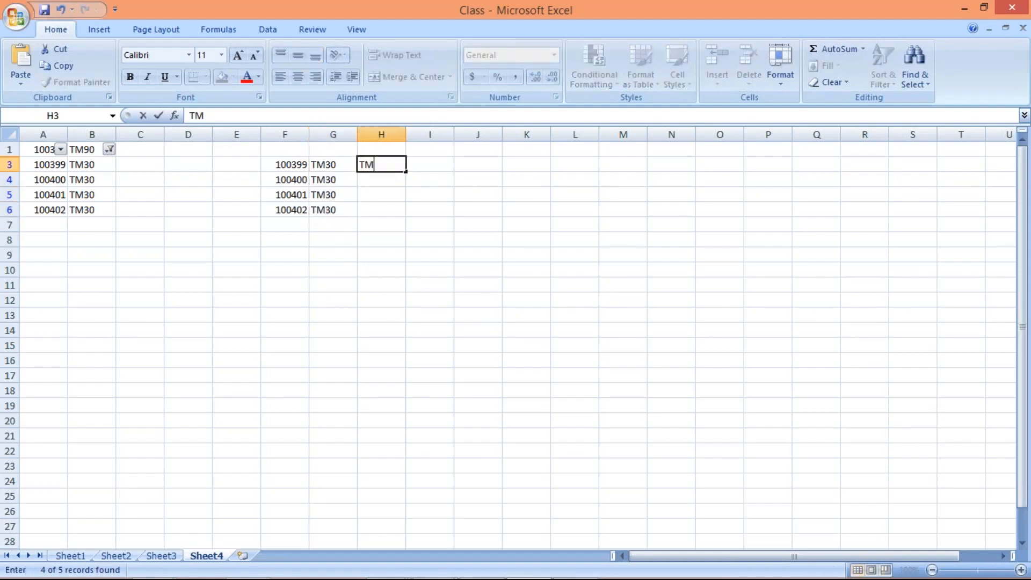
type("45")
key("Return")
left_click_drag(392, 166, 397, 209)
key("ctrl+d")
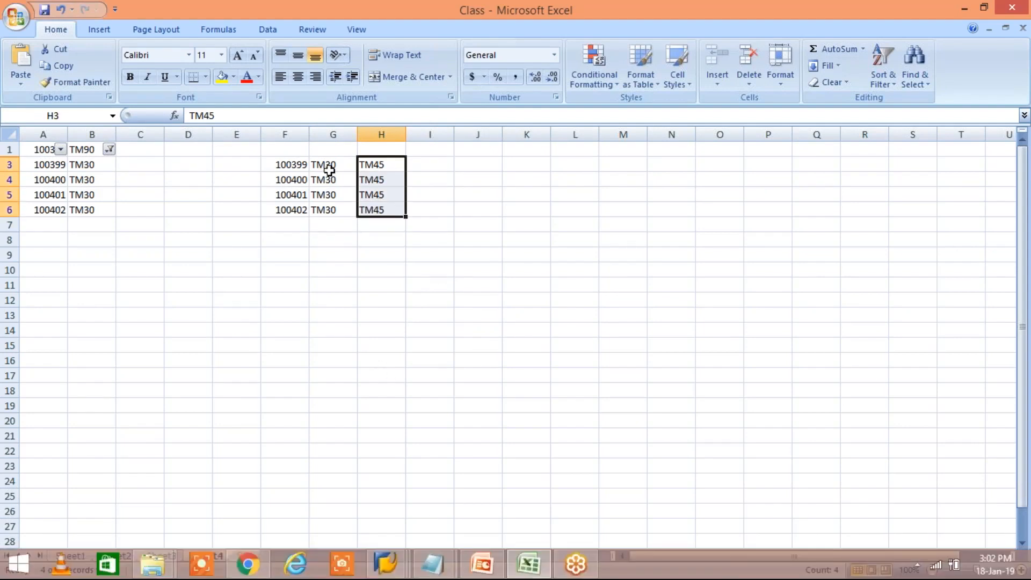
left_click_drag(330, 168, 330, 211)
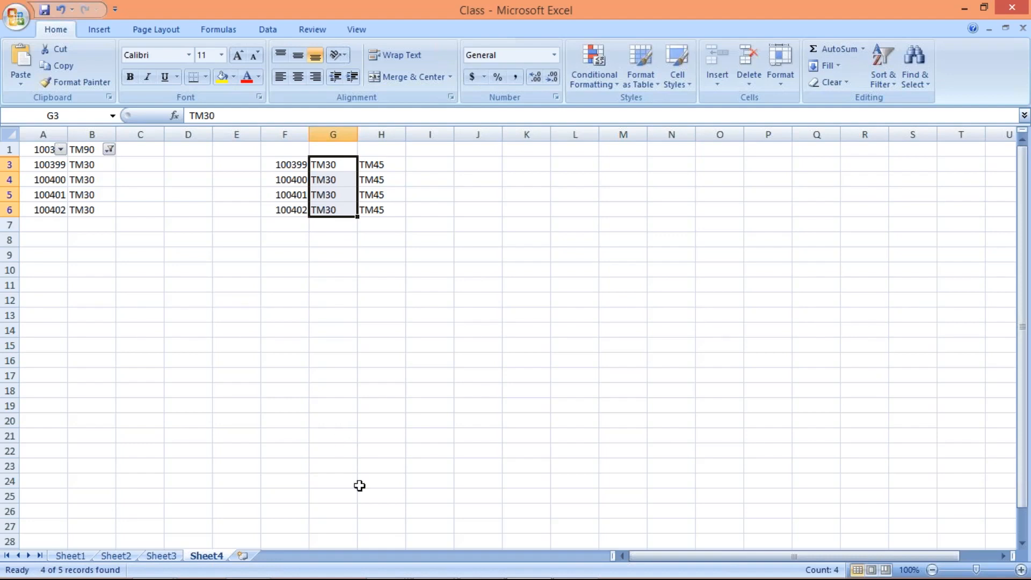
left_click(379, 572)
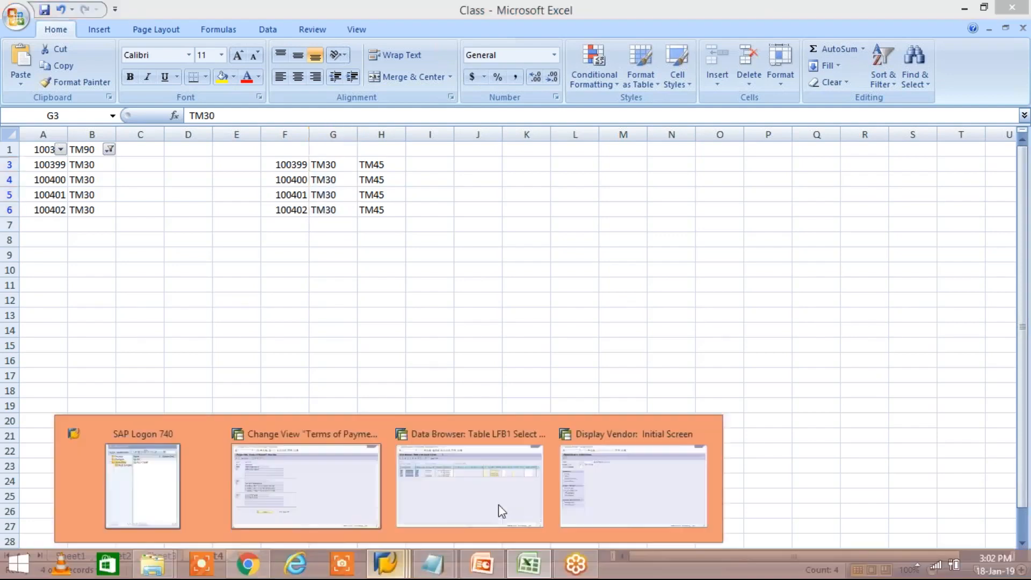
Start transaction /NMASS and open the Object Type value list
left_click(598, 497)
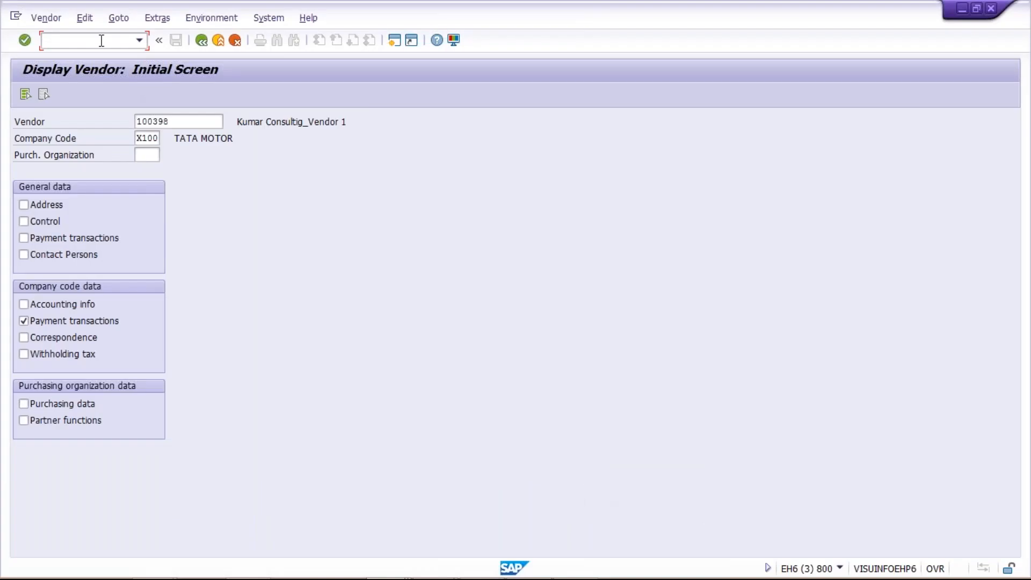
type("/NMAA")
key("BackSpace")
type("SS")
key("Return")
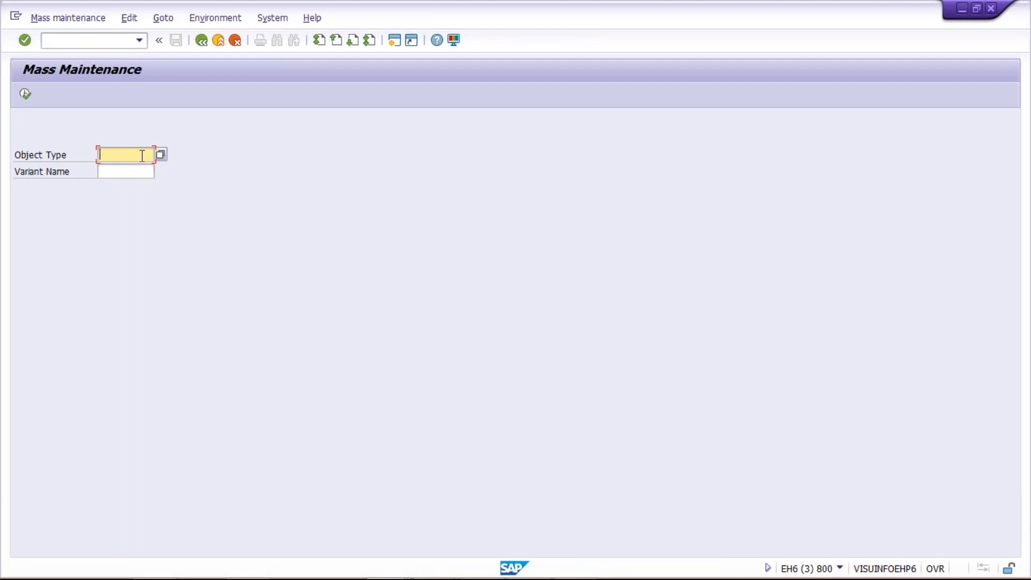
left_click(161, 154)
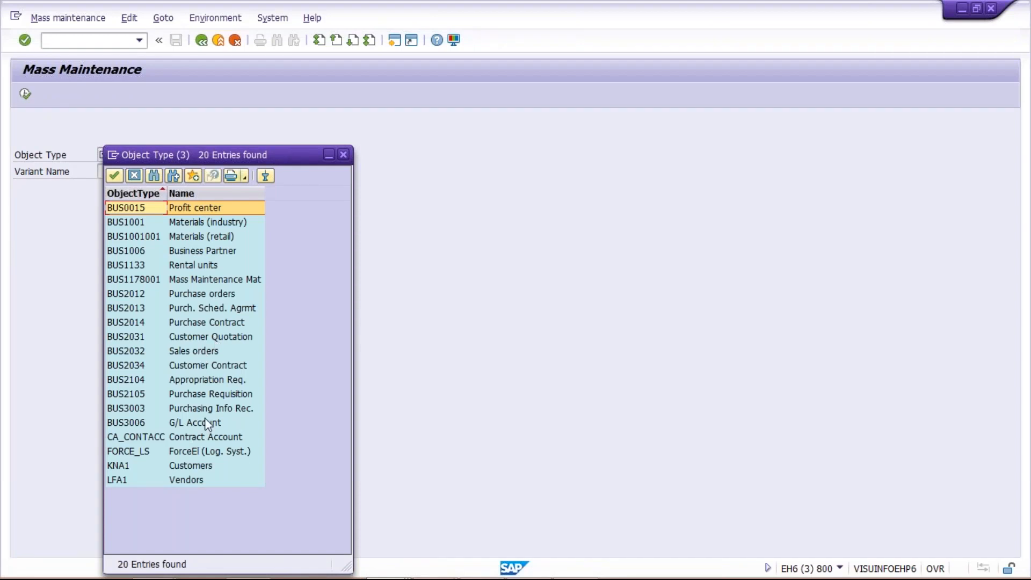
Pick LFA1 Vendors from the object type list
double_click(189, 483)
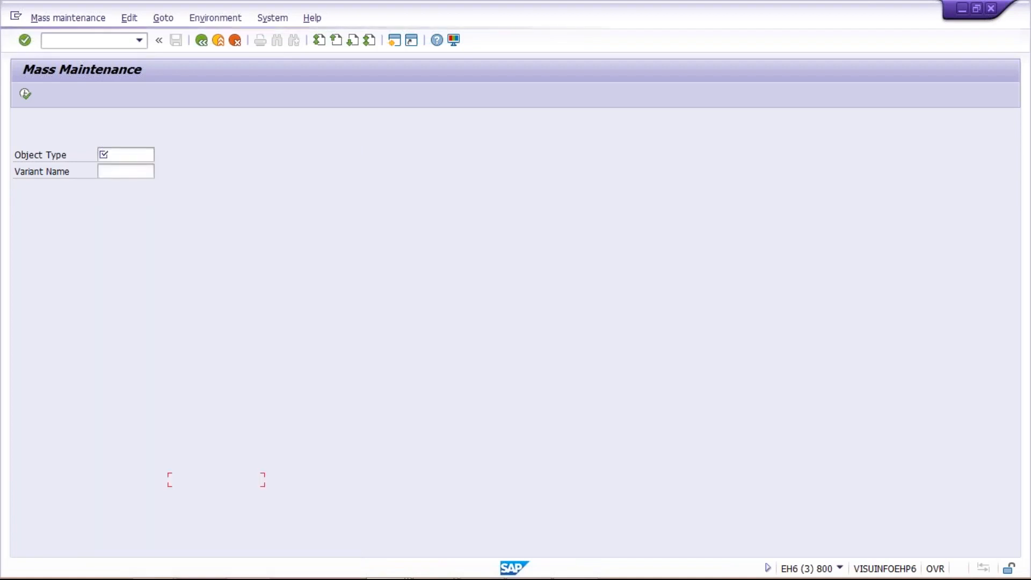
Run vendor mass maintenance via /NXK99 and select the Vendor Master (Company Code) table
left_click(26, 94)
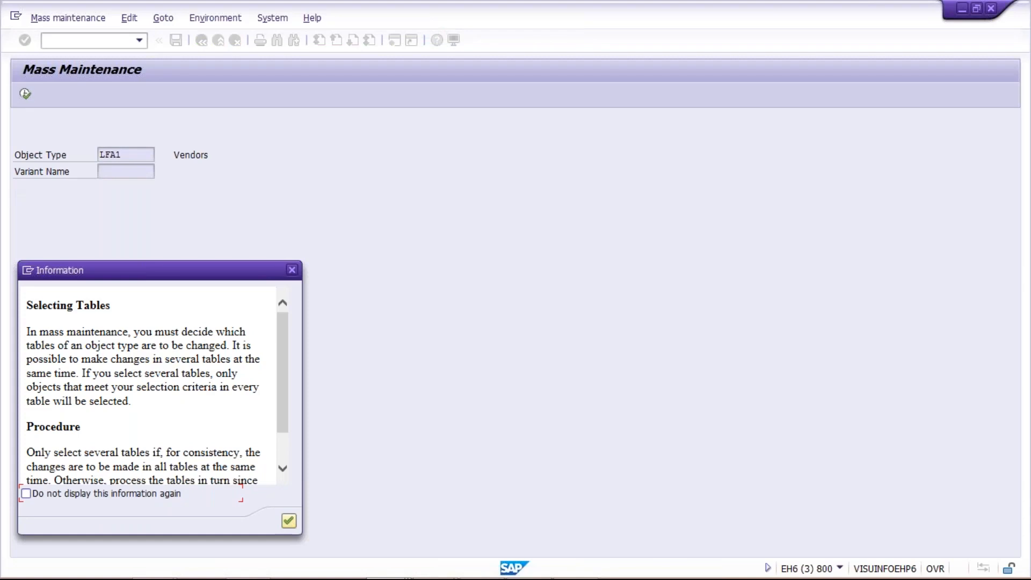
key("Return")
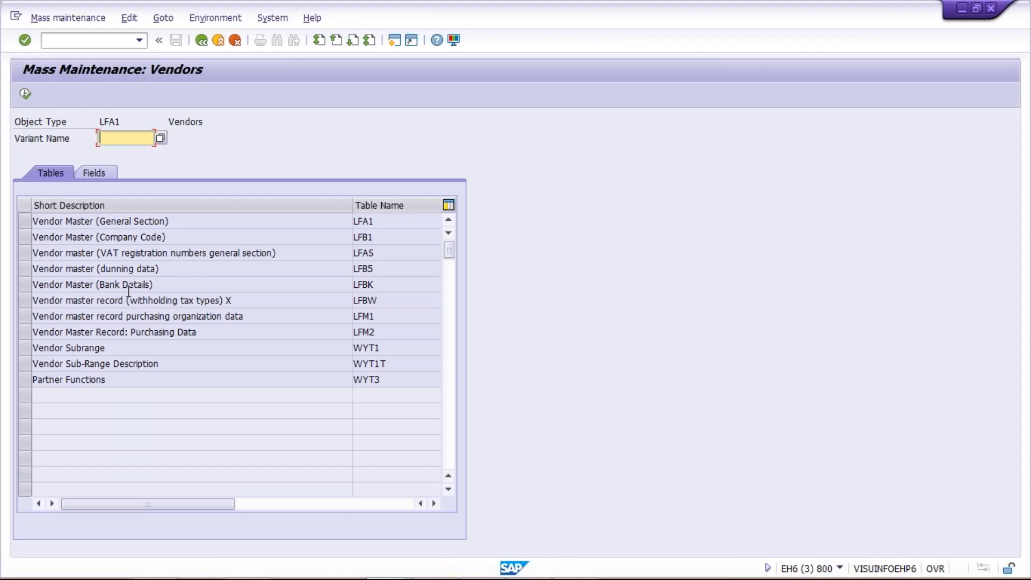
left_click(77, 45)
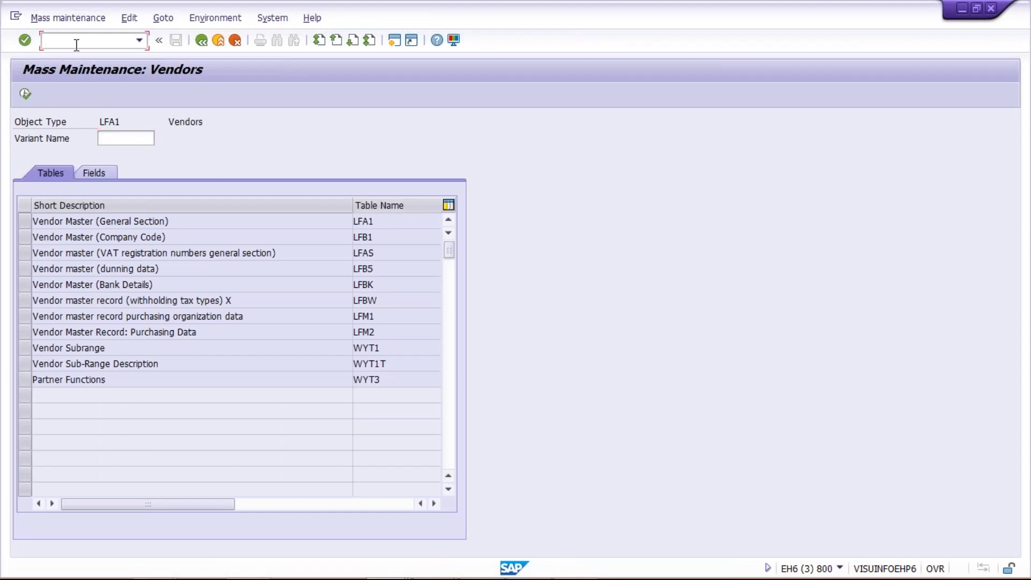
type("/NXK99")
key("Return")
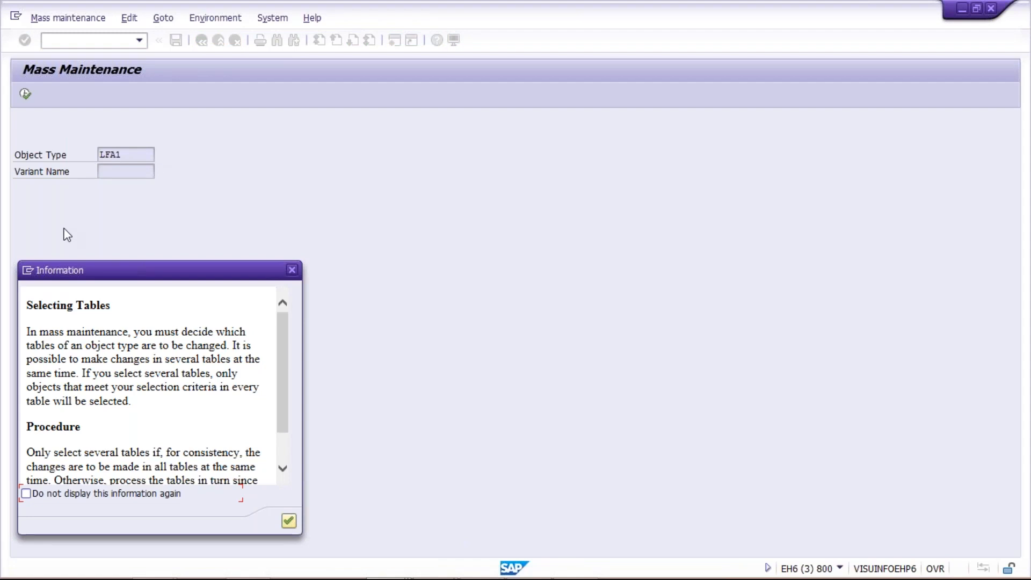
key("Return")
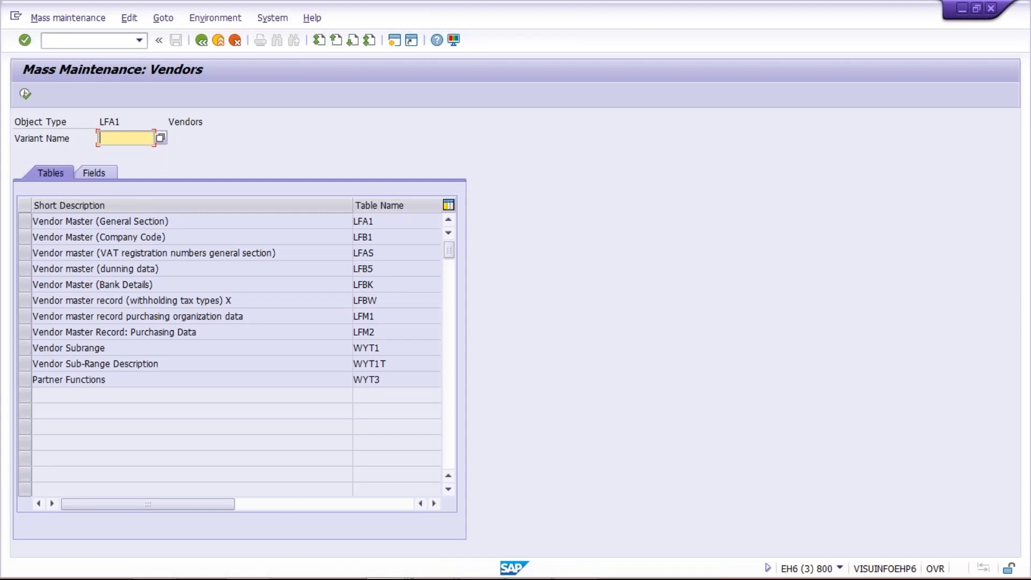
left_click(189, 240)
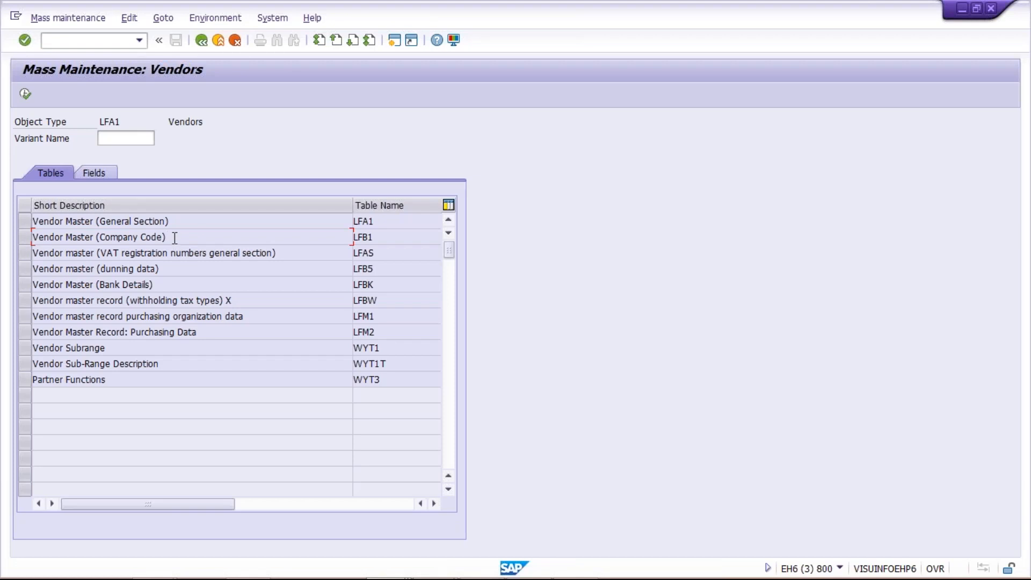
left_click(24, 237)
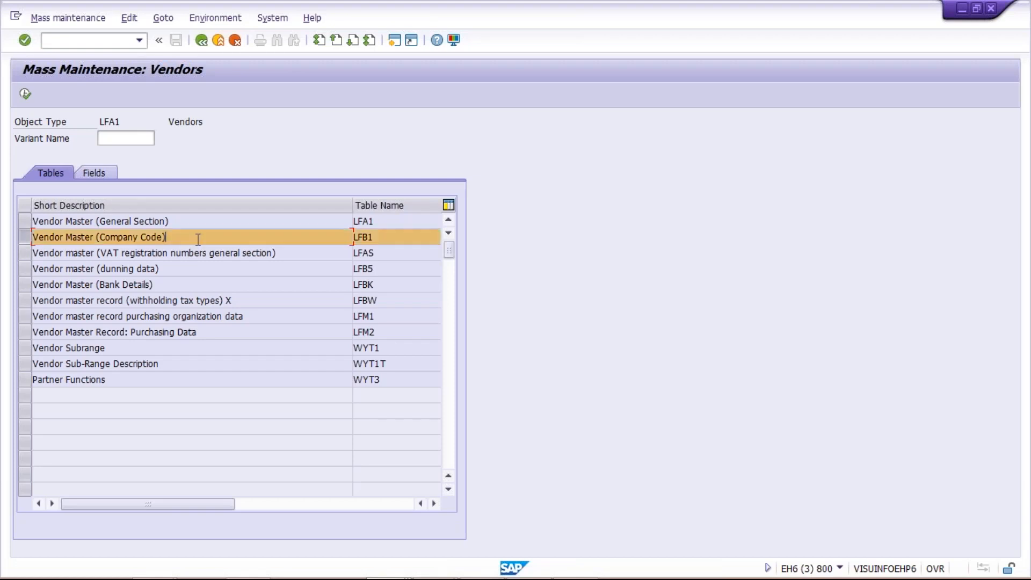
Open a new SAP session at the Easy Access menu
mouse_move(397, 557)
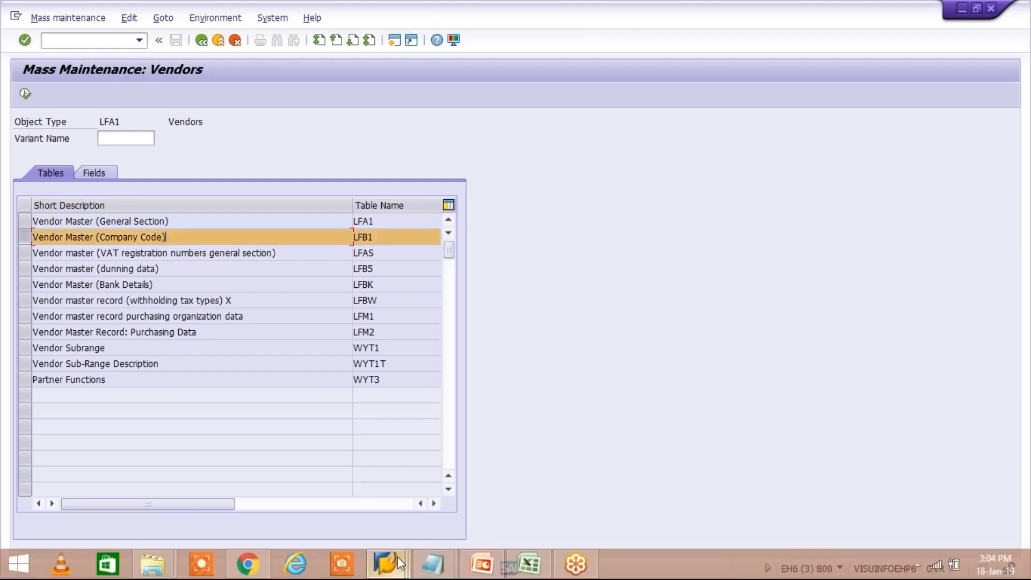
left_click(597, 489)
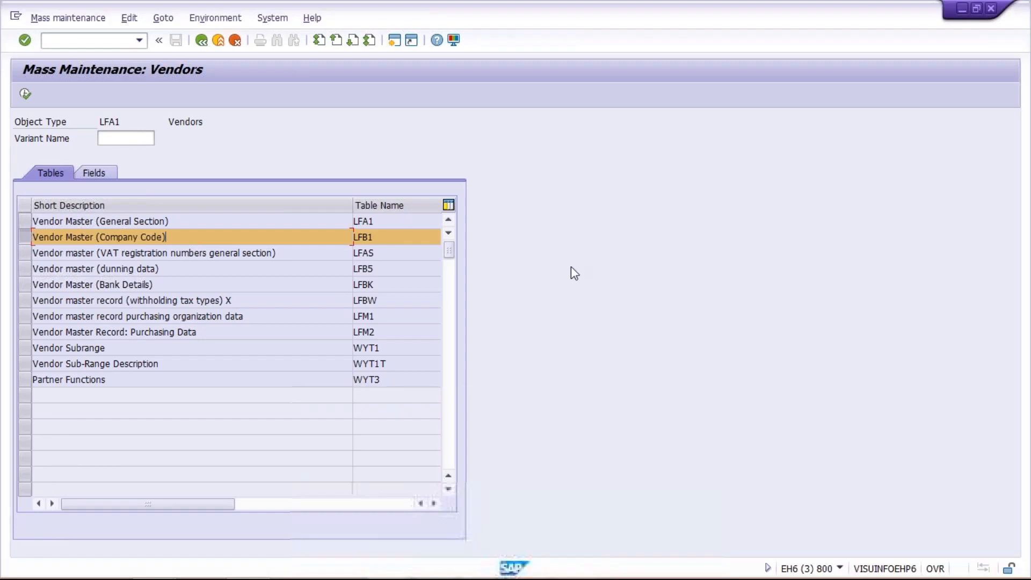
left_click(394, 41)
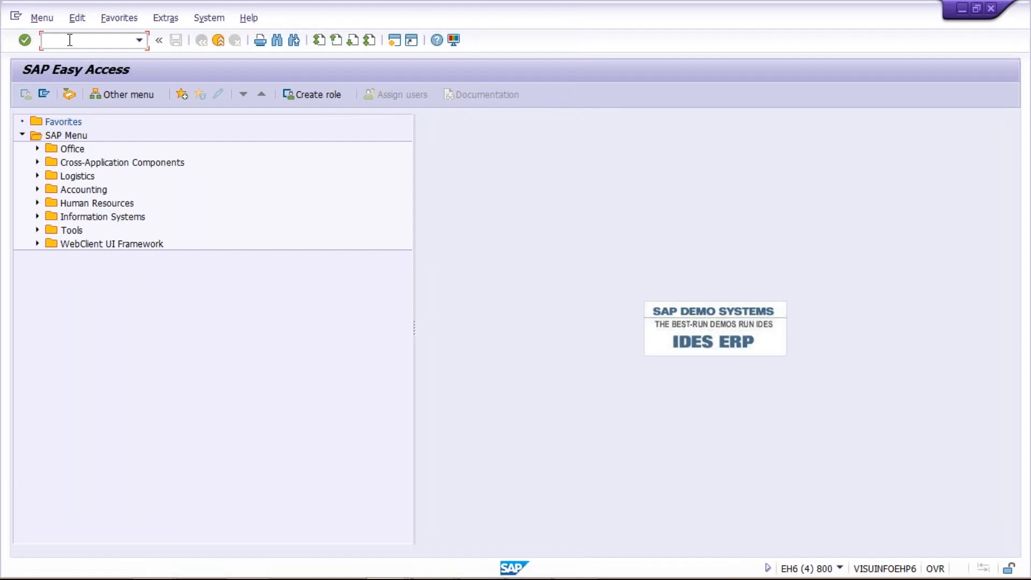
Display a vendor's X100 payment terms (TM60) in XK03, then return to Mass Maintenance
key("Down")
key("Down")
key("Down")
key("Return")
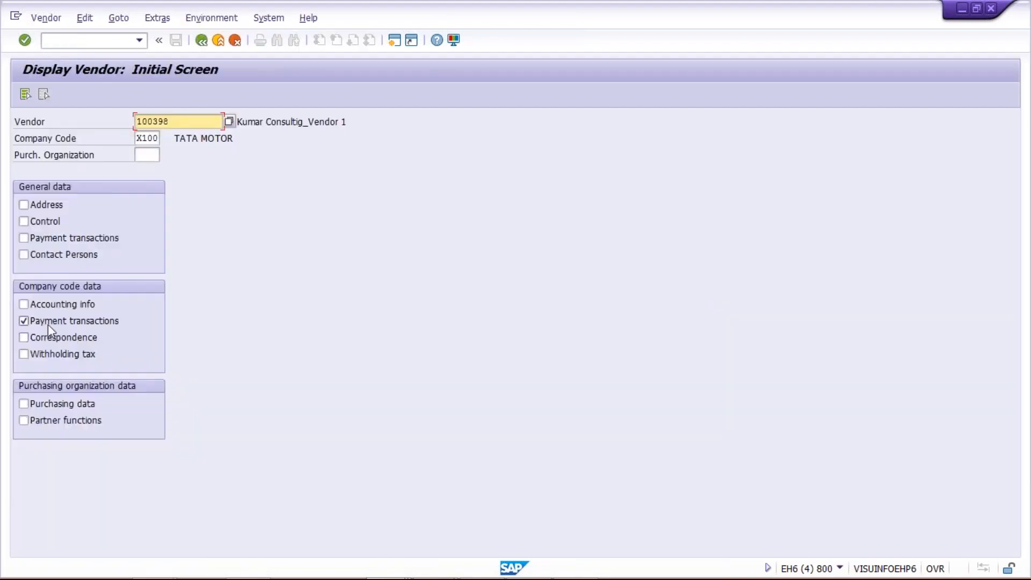
key("Return")
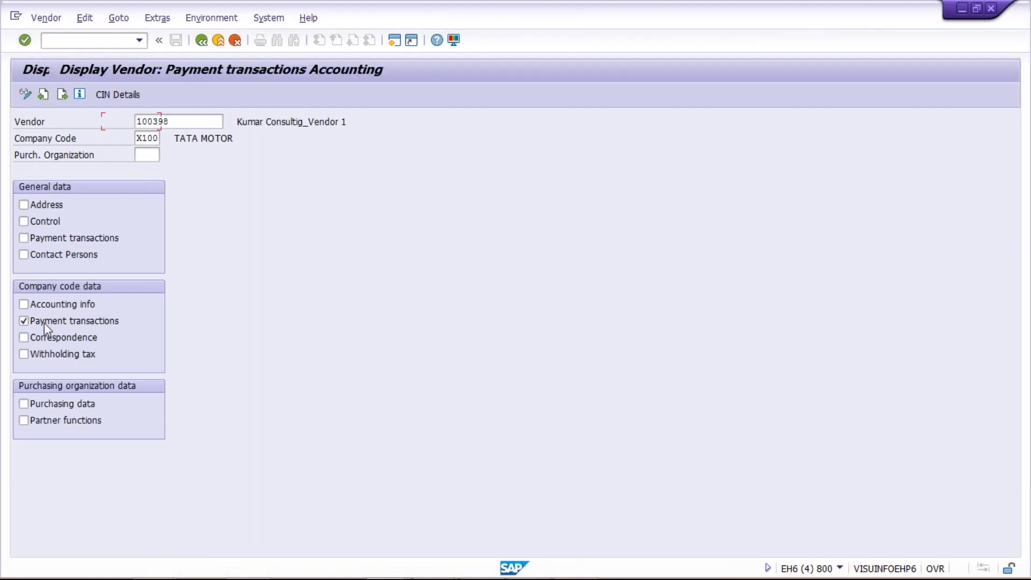
left_click(201, 41)
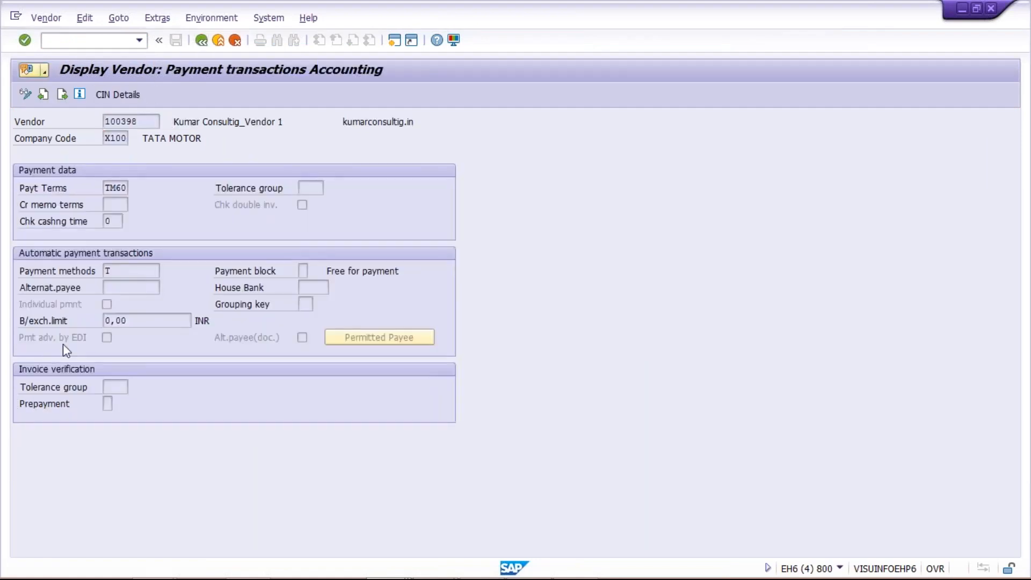
mouse_move(371, 574)
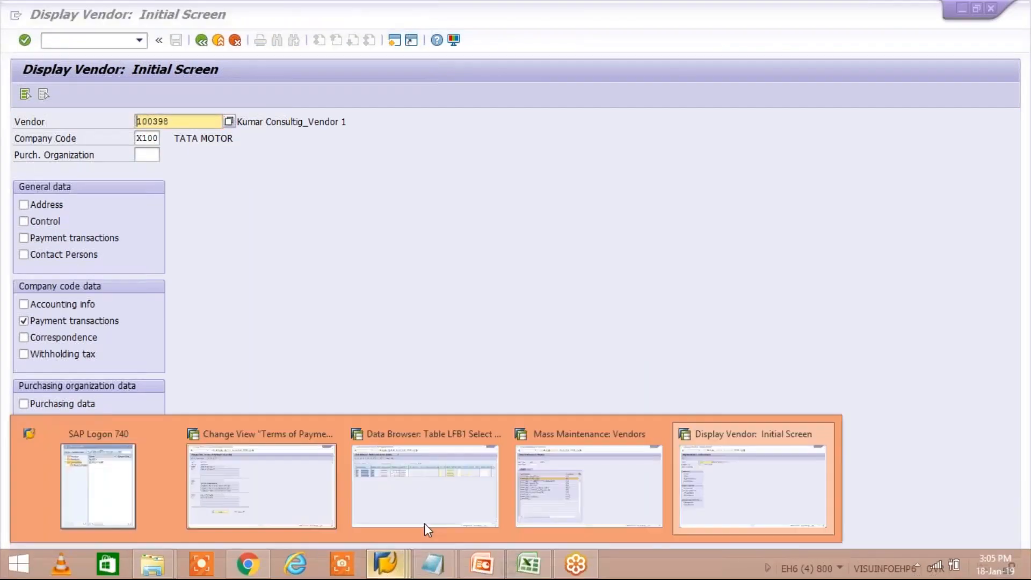
left_click(549, 482)
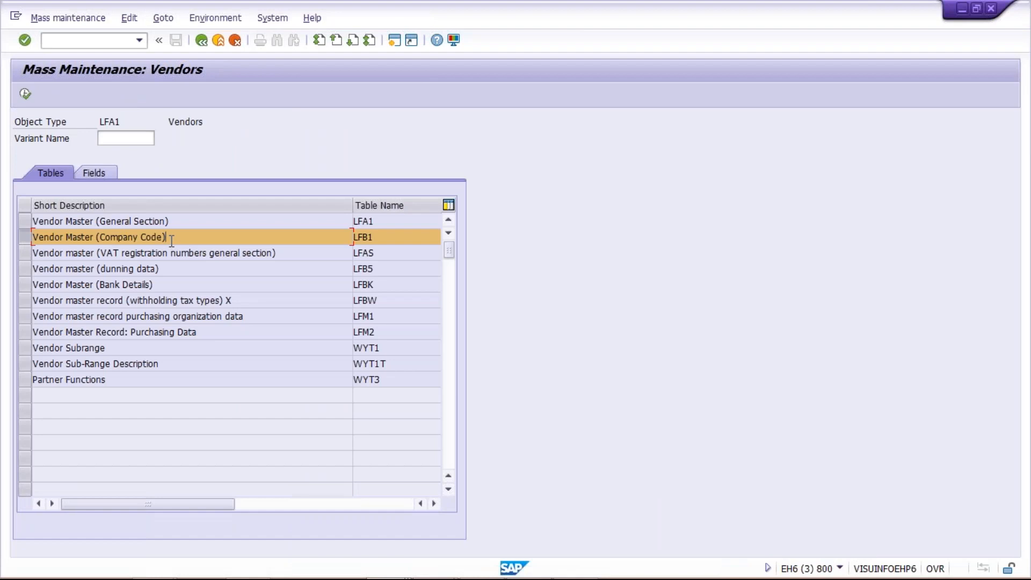
Execute the table selection and restrict Company Code to X100, then return to Excel
left_click(26, 94)
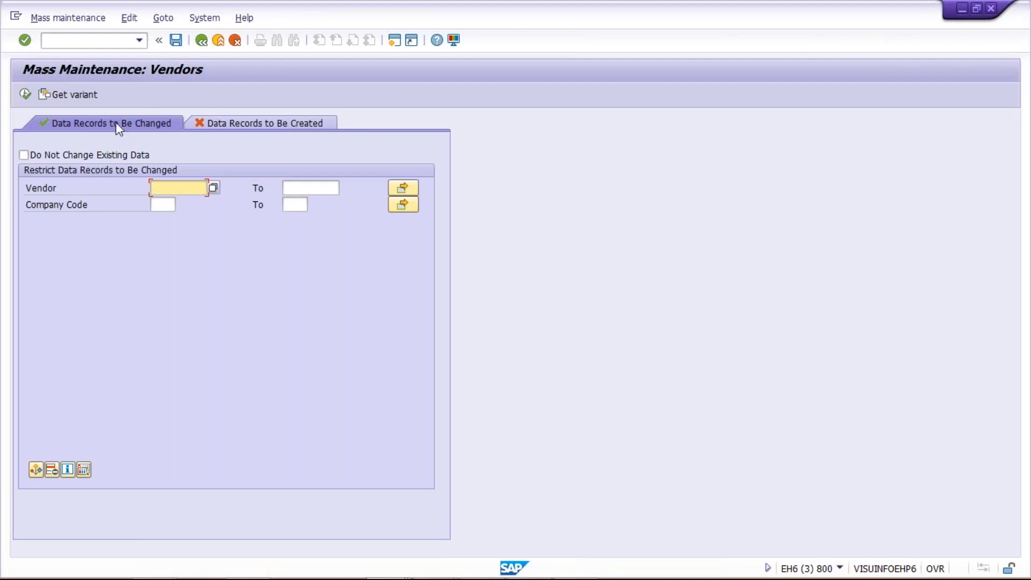
left_click(162, 205)
type("X100")
left_click(156, 185)
mouse_move(407, 569)
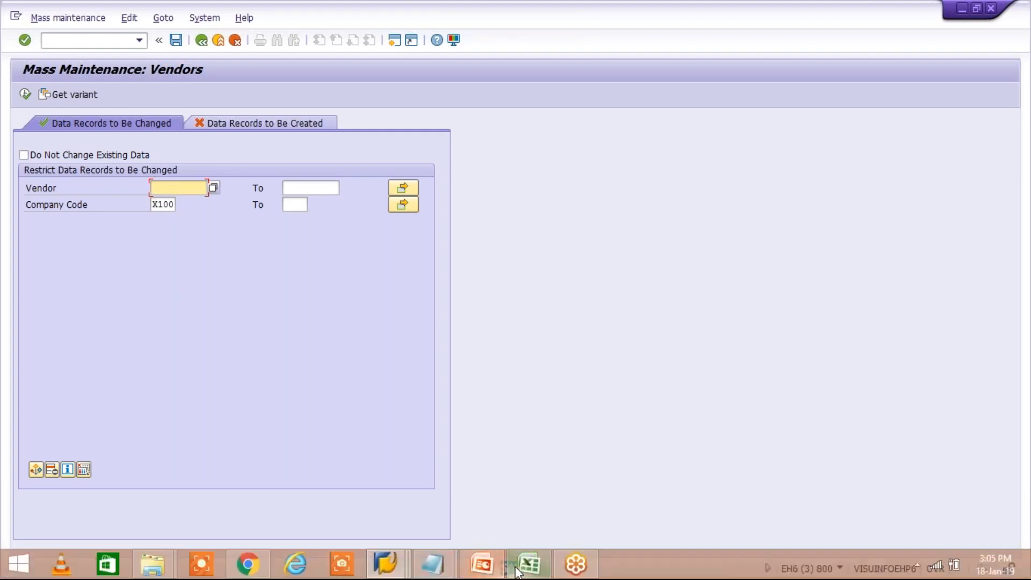
left_click(518, 566)
left_click(284, 150)
Copy the vendor numbers in F3:F6, then all of column F, and switch back to SAP
left_click_drag(280, 166, 285, 210)
left_click(292, 275)
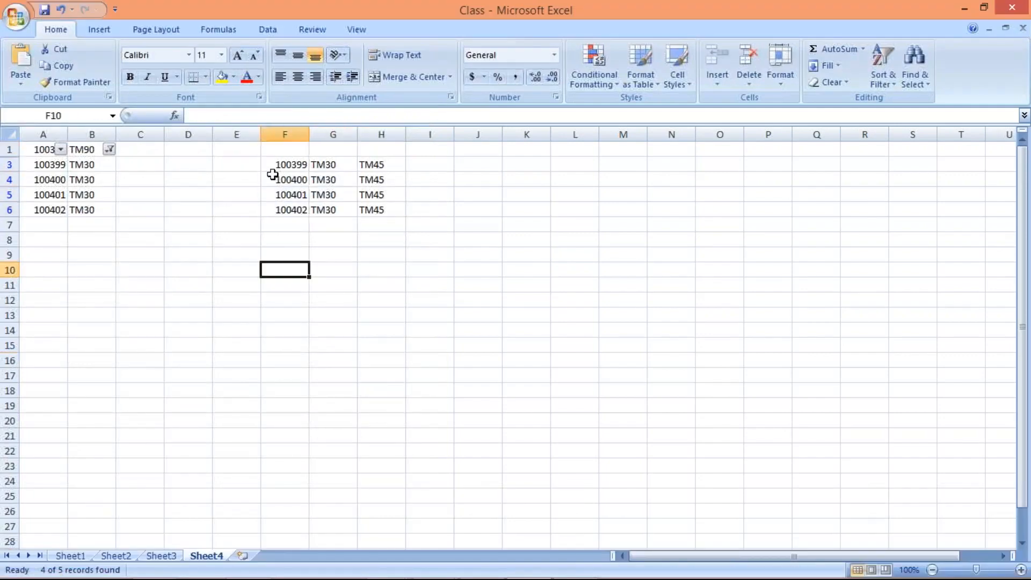
left_click_drag(276, 163, 287, 204)
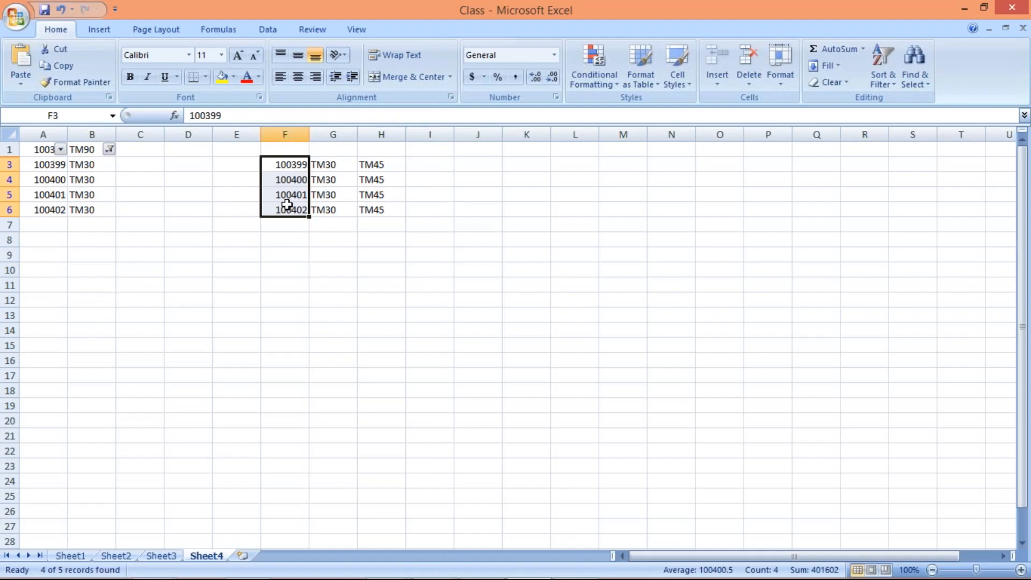
key("ctrl+c")
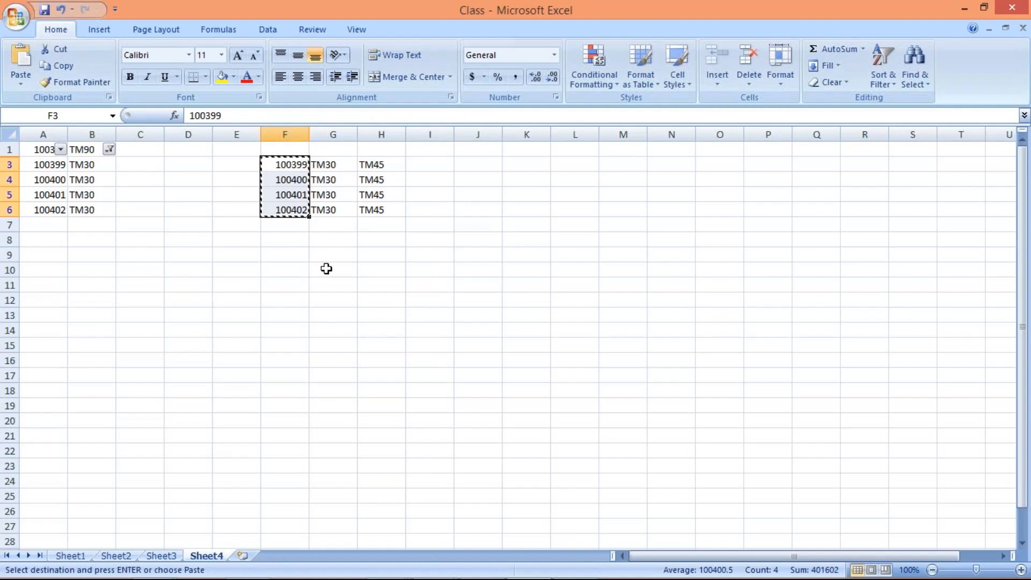
left_click(324, 269)
left_click(278, 247)
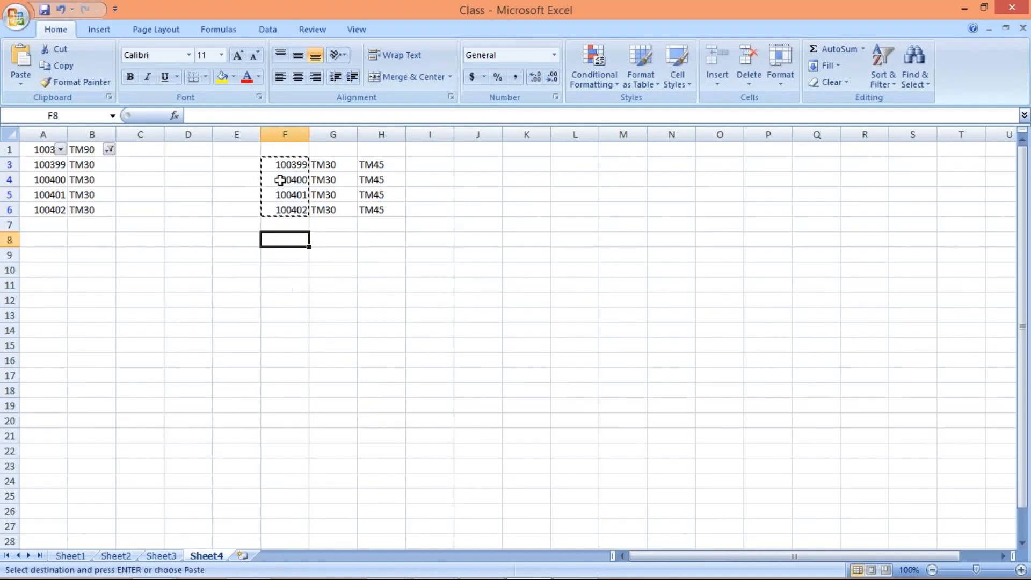
left_click(285, 134)
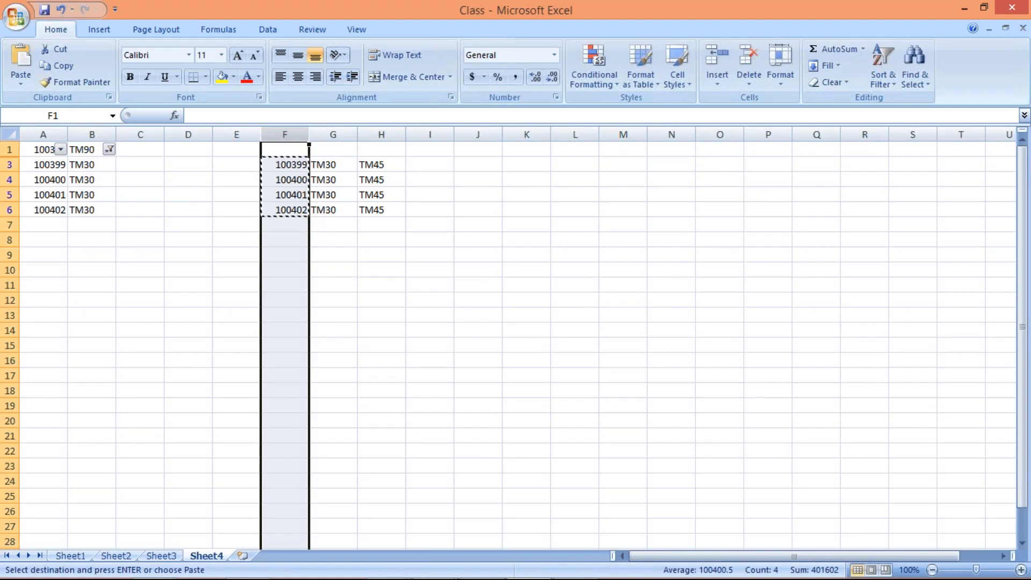
key("ctrl+c")
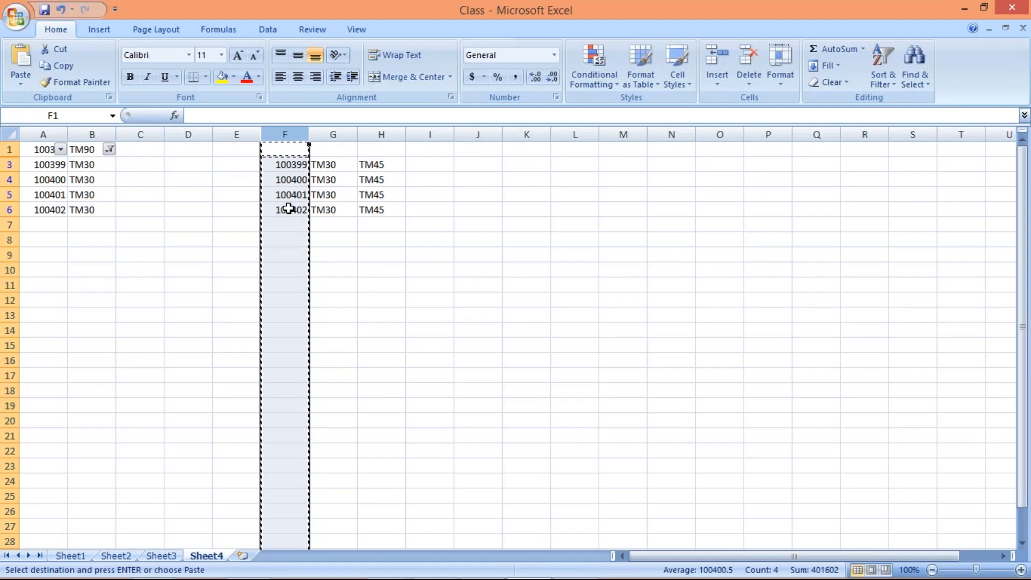
key("alt+Tab")
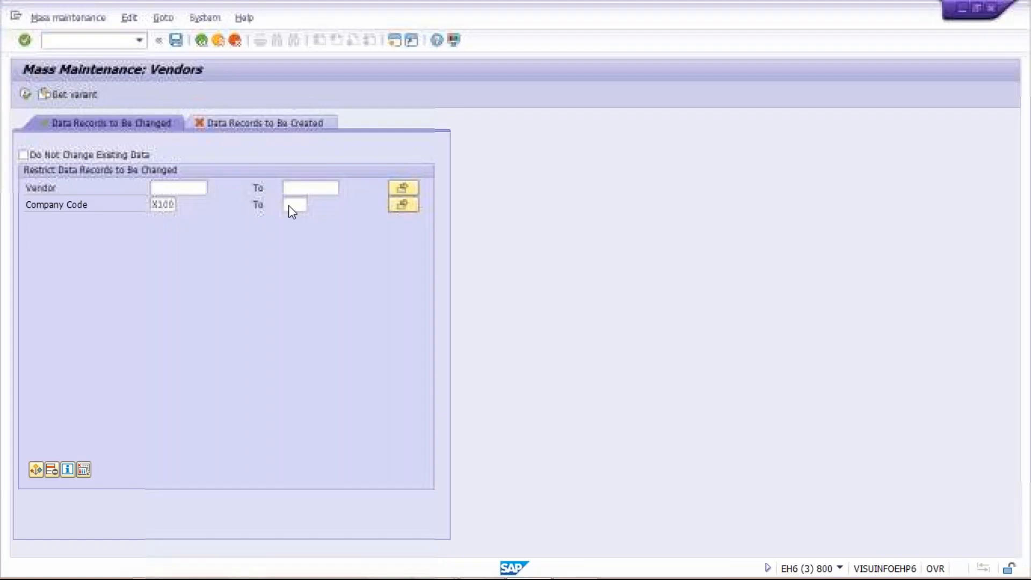
Paste vendors 100399, 100400, 100401 and 100402 into the vendor multiple selection and copy them
left_click(408, 187)
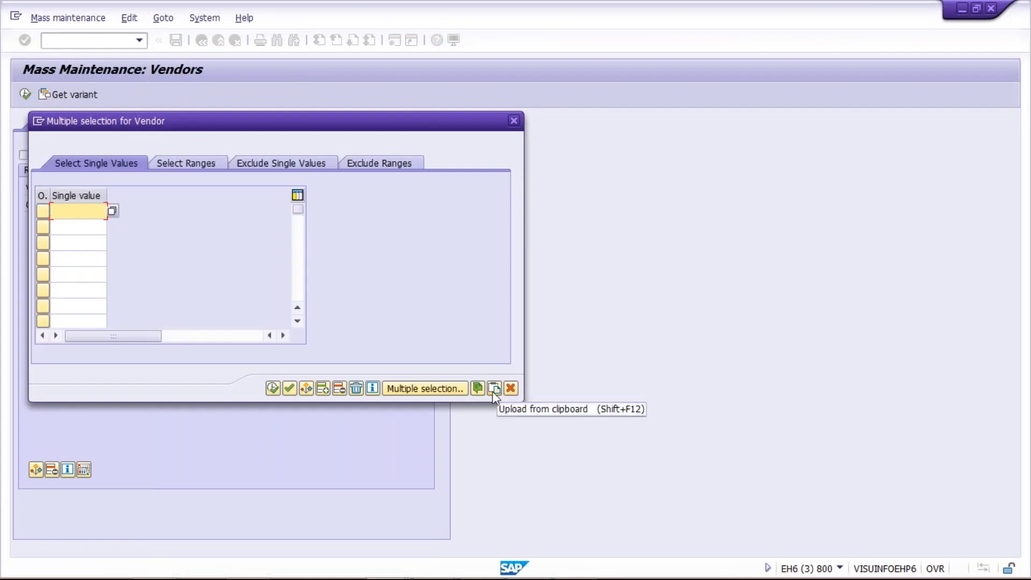
left_click(493, 390)
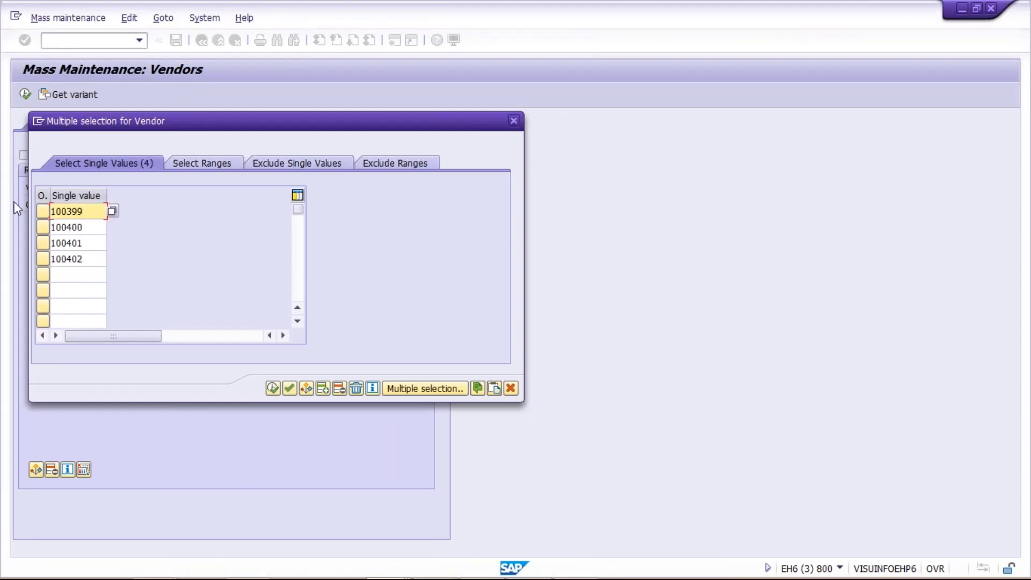
left_click(97, 228)
left_click(95, 243)
left_click(95, 258)
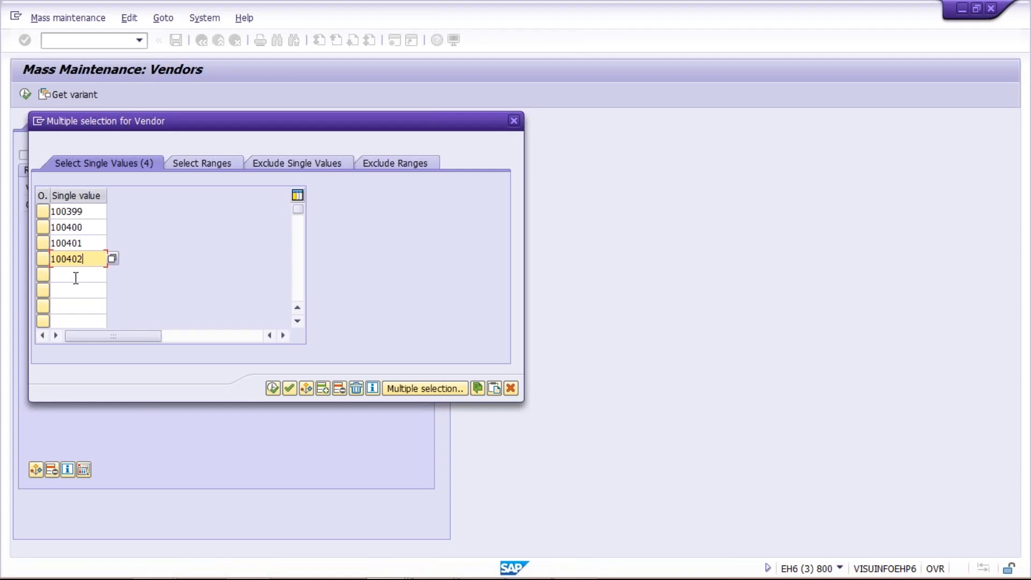
left_click(272, 388)
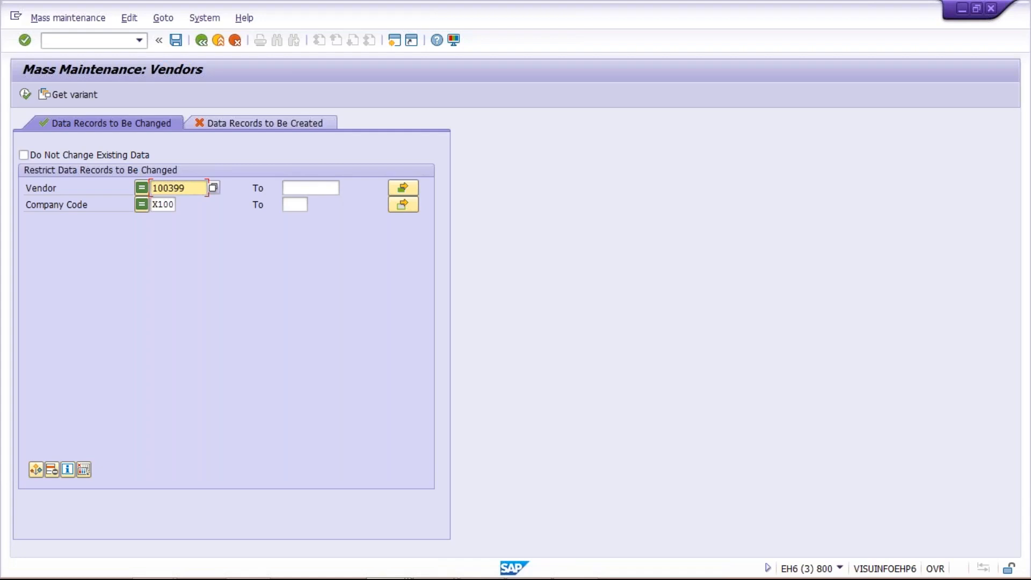
Execute the selection to list the four X100 vendors, then open the Select fields dialog
left_click(24, 95)
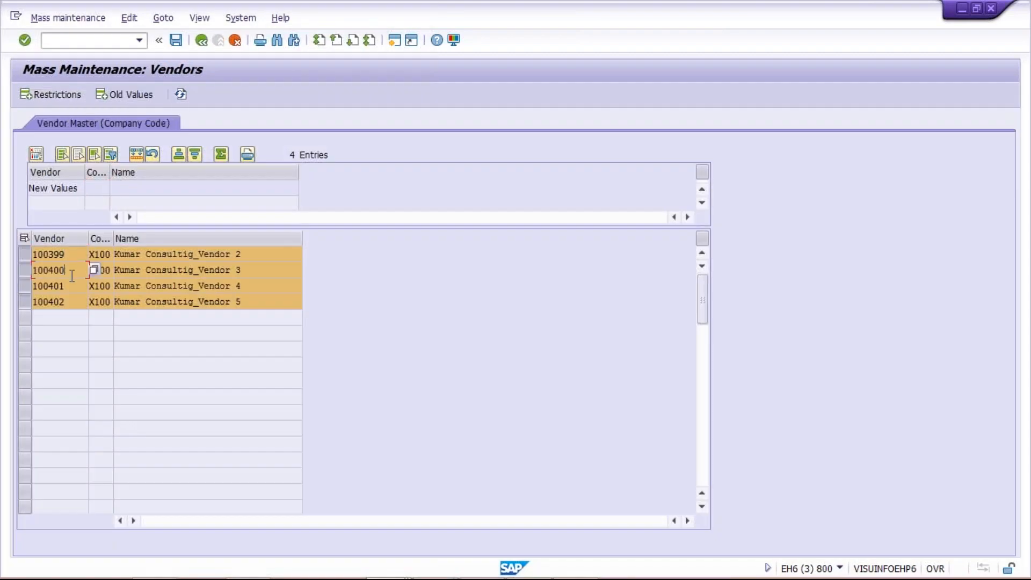
left_click(68, 303)
left_click(36, 155)
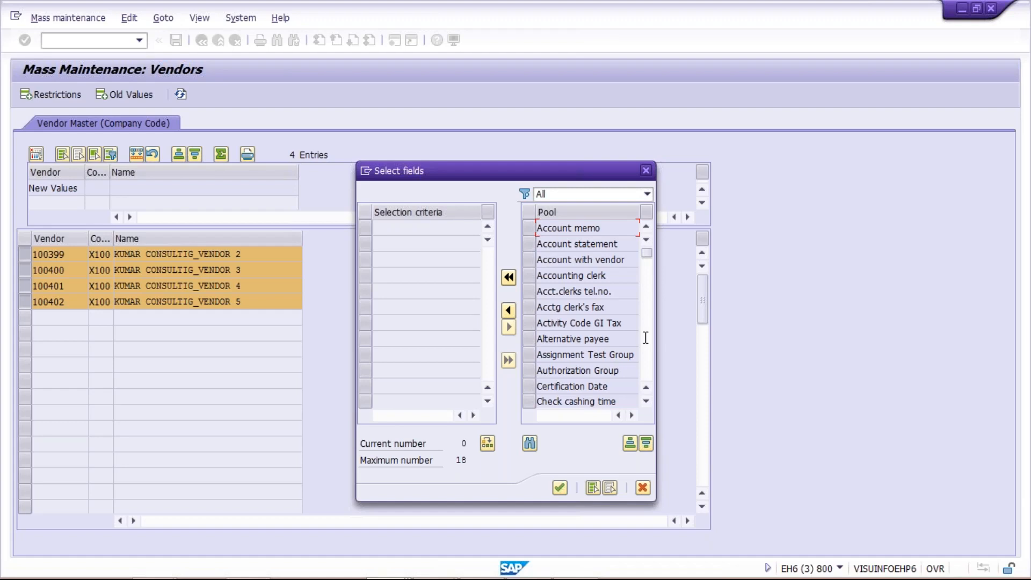
Move Terms of Payment from the Pool list into the chosen fields and confirm
left_click_drag(646, 256, 655, 357)
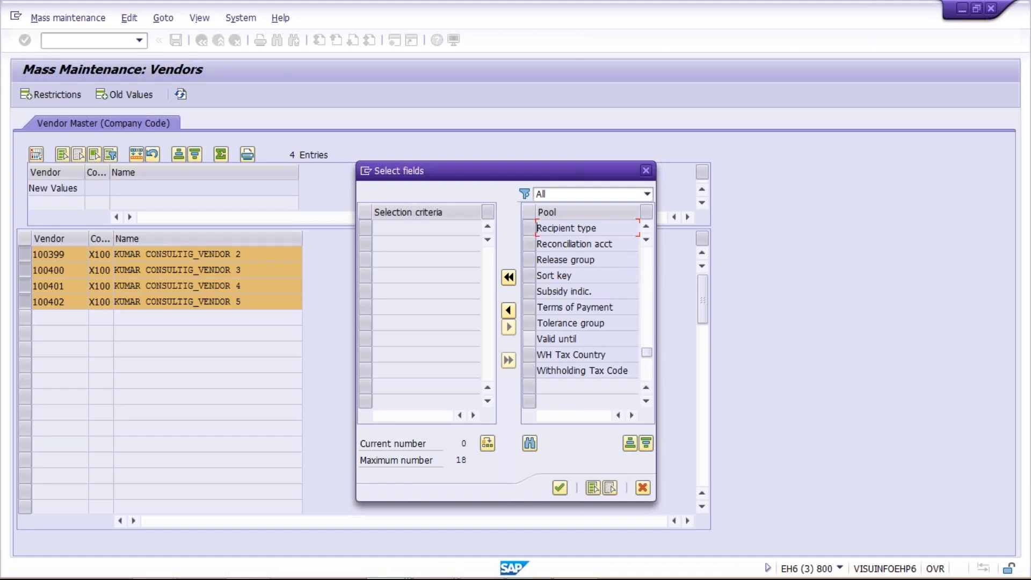
left_click(527, 308)
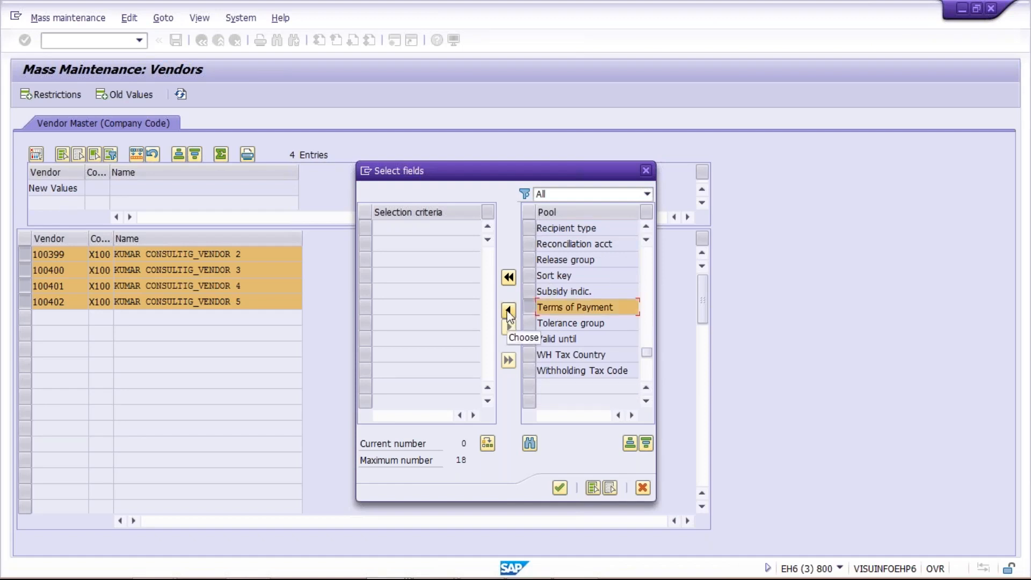
left_click(507, 311)
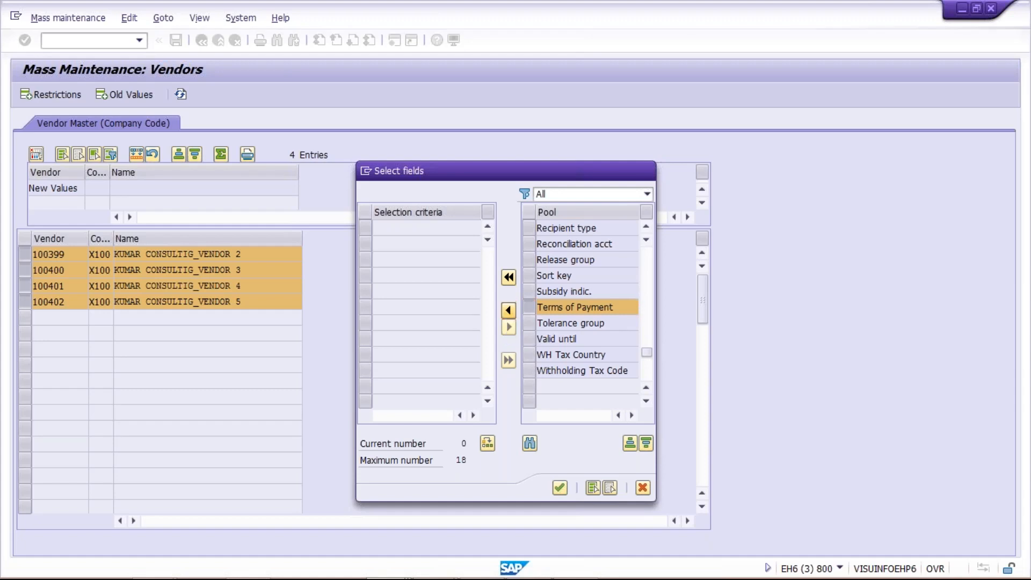
left_click(558, 488)
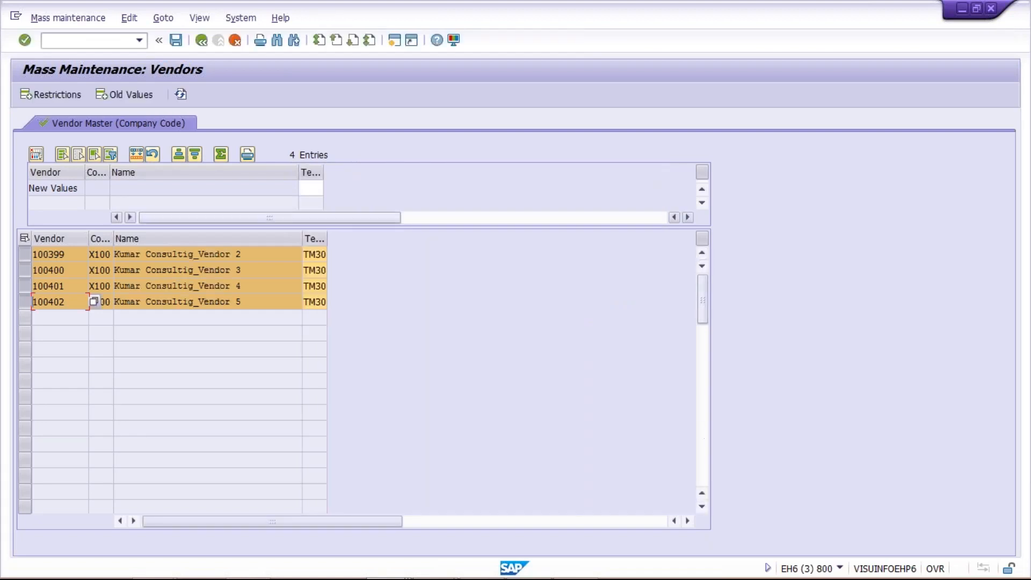
left_click(305, 286)
left_click(313, 301)
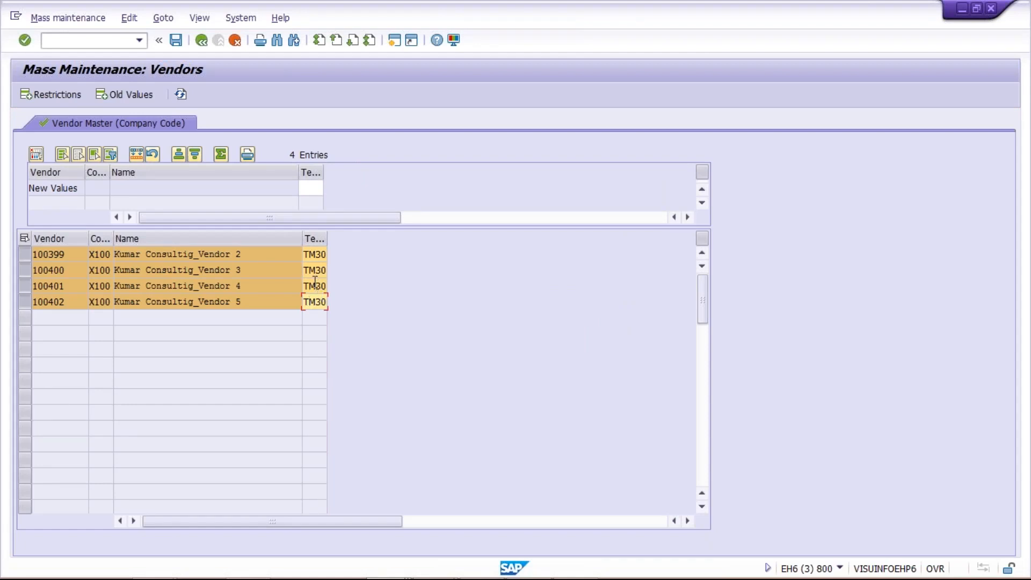
left_click(78, 255)
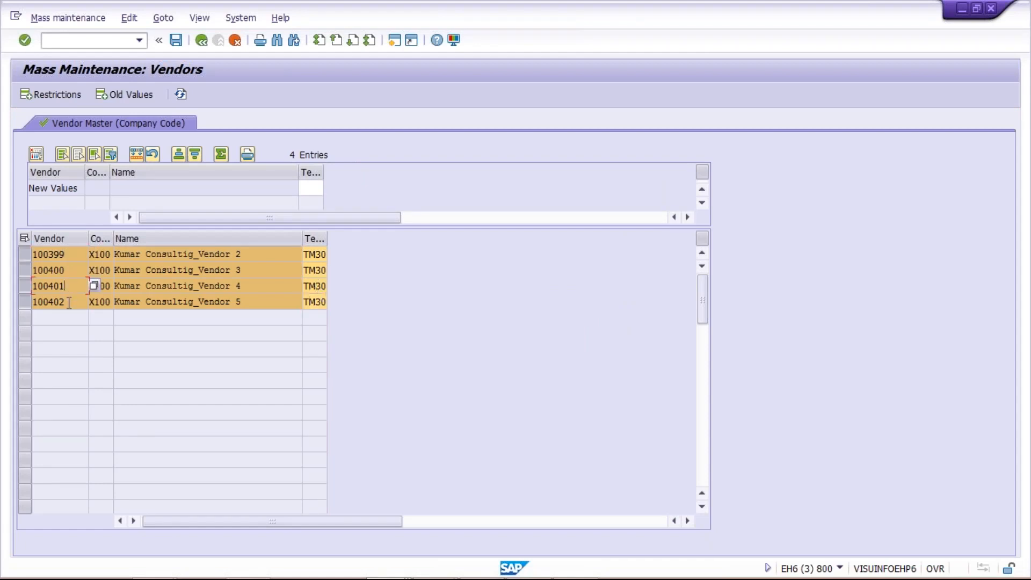
left_click(309, 254)
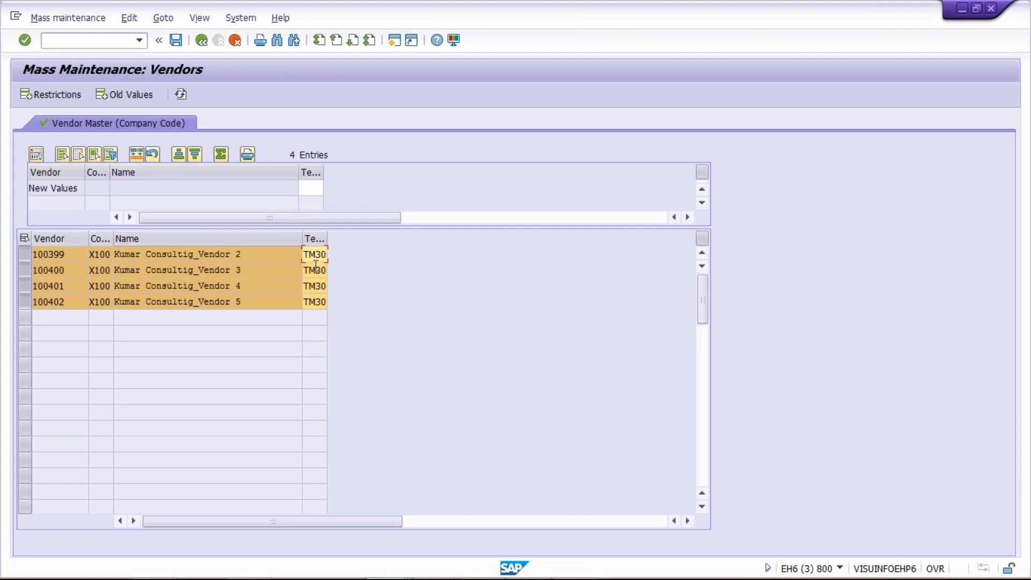
left_click(315, 270)
left_click(314, 285)
left_click(314, 301)
left_click_drag(304, 254, 346, 259)
left_click(314, 270)
left_click(315, 285)
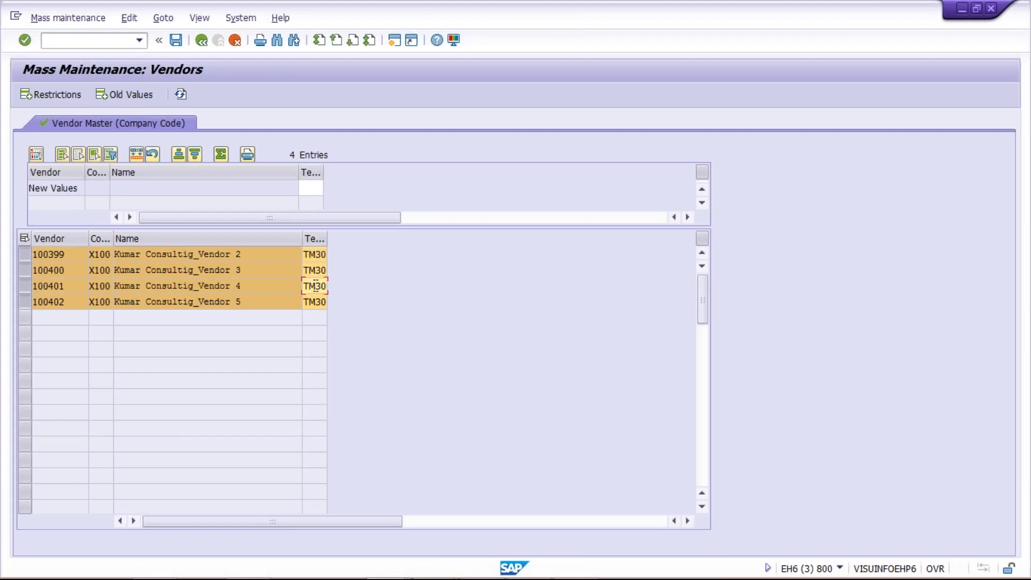
left_click(314, 301)
left_click(314, 270)
left_click(313, 255)
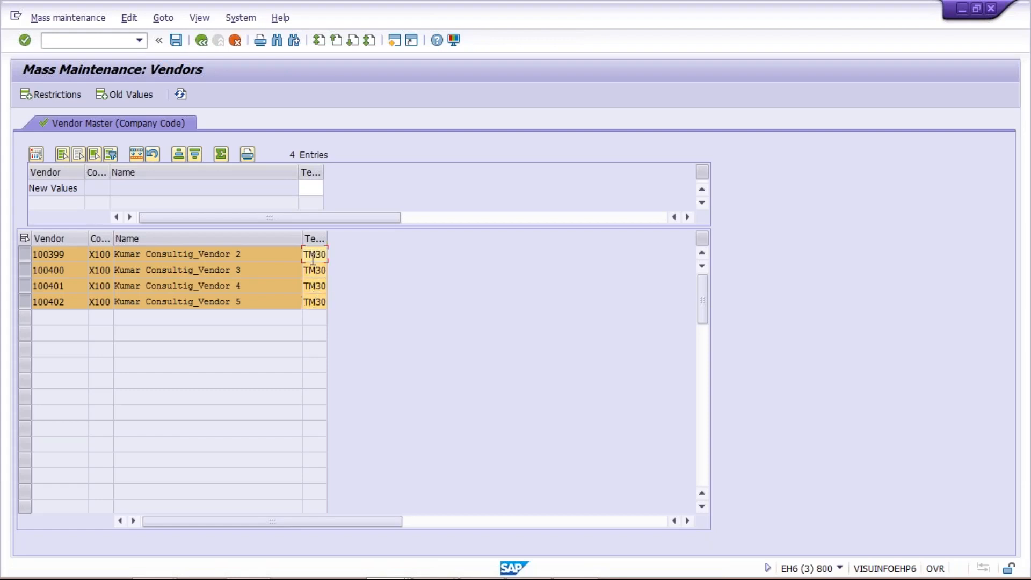
Enter TM45 as the new terms of payment value in the New Values row
left_click(310, 187)
type("TM45")
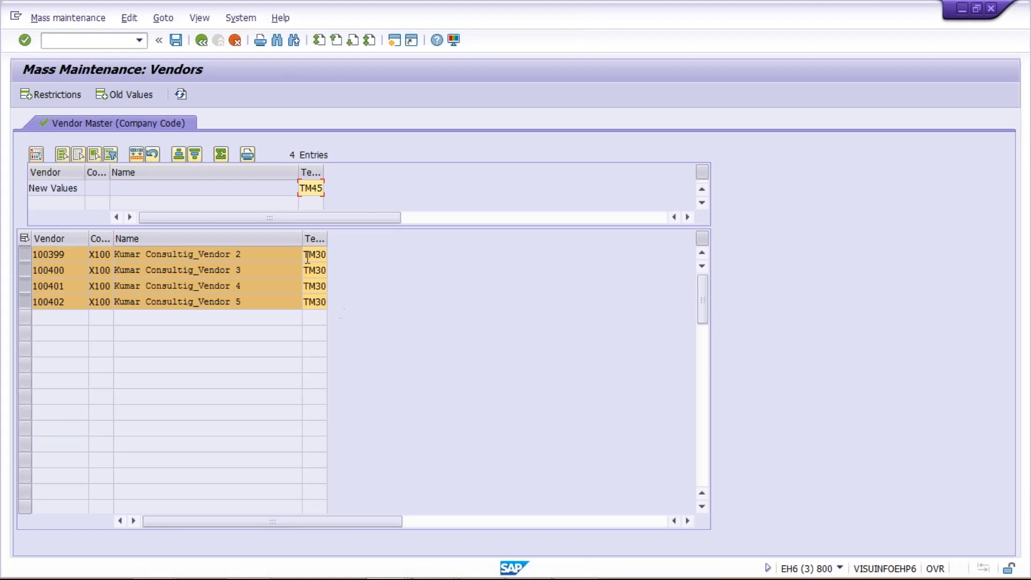
left_click_drag(300, 189, 328, 189)
Dismiss the 'Select at least one column' warnings and mark the terms of payment column
left_click(132, 153)
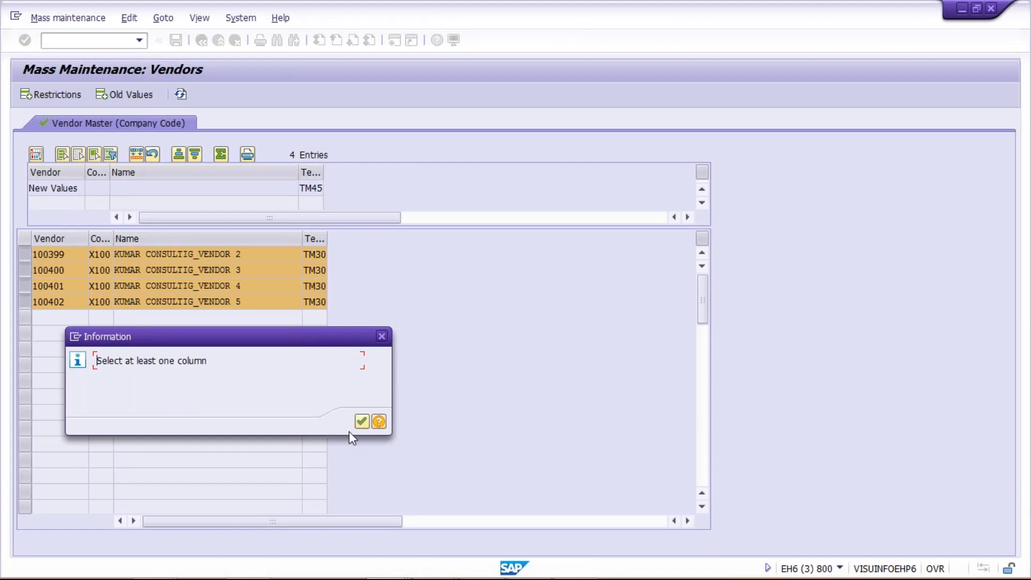
left_click(362, 421)
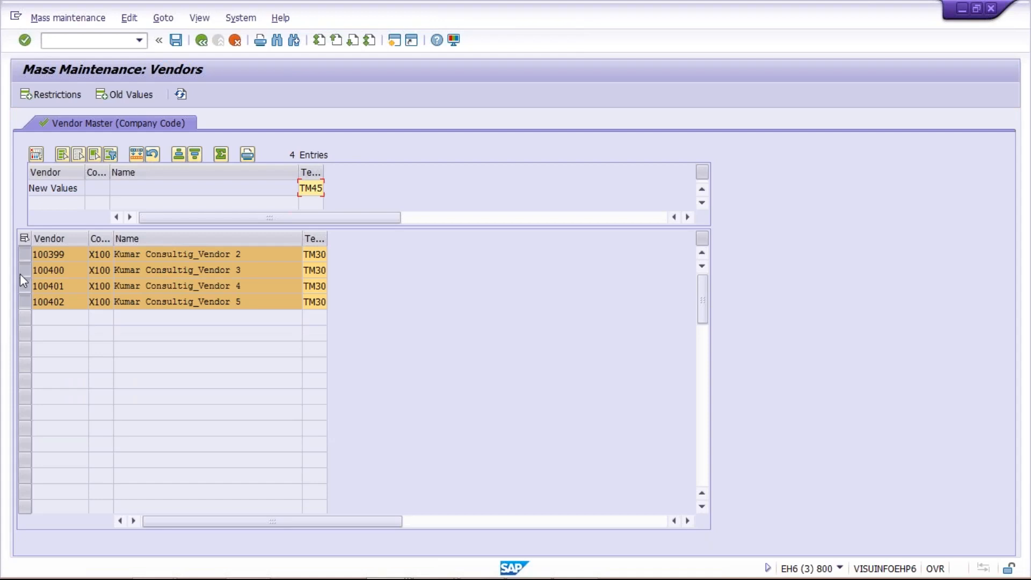
left_click(66, 156)
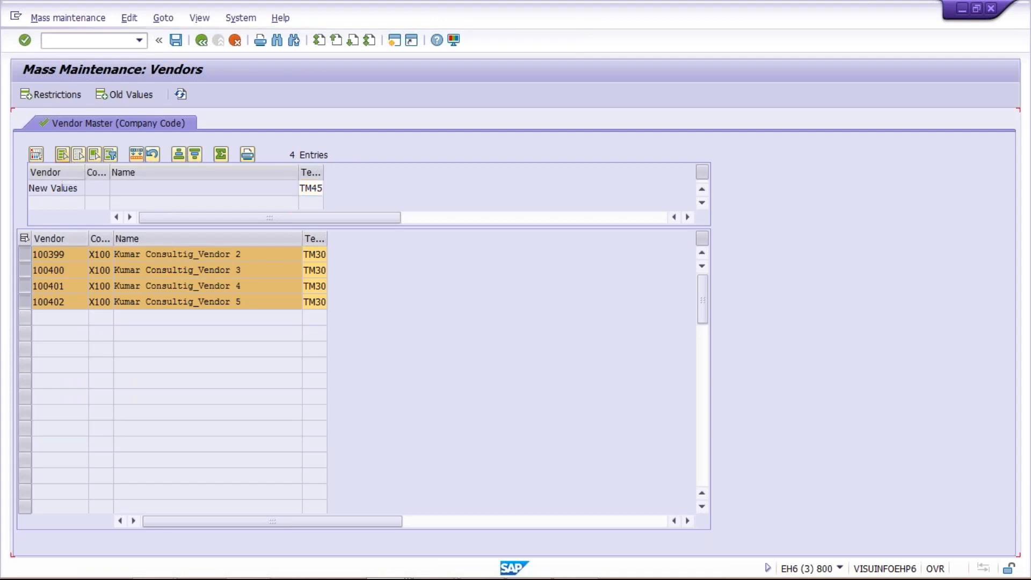
left_click(137, 155)
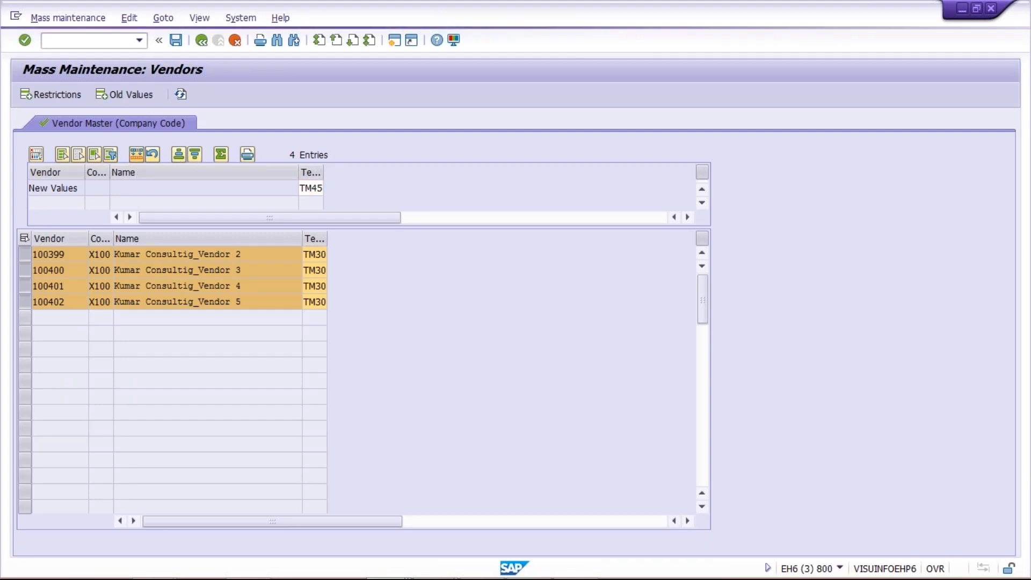
left_click(360, 421)
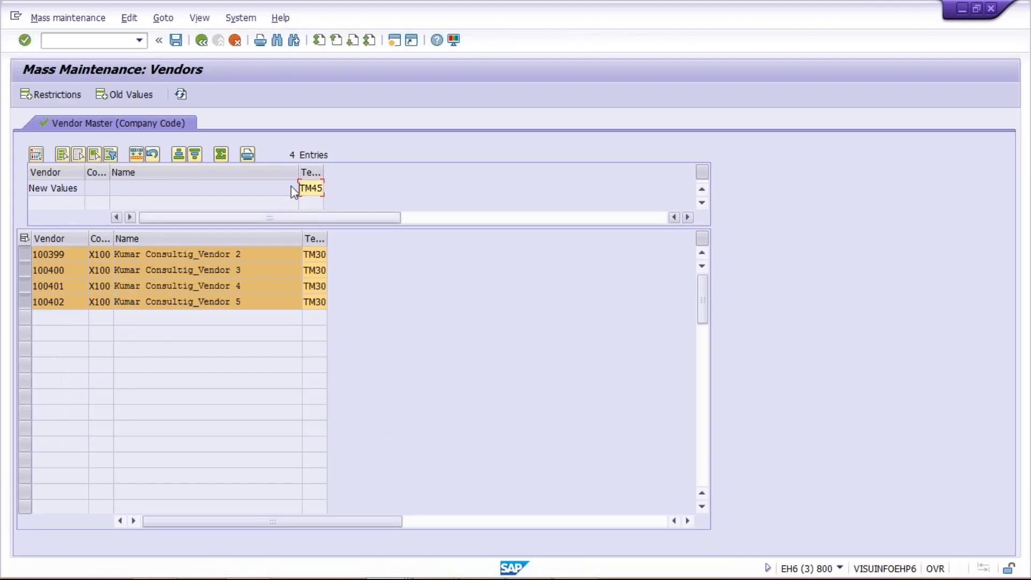
left_click(306, 173)
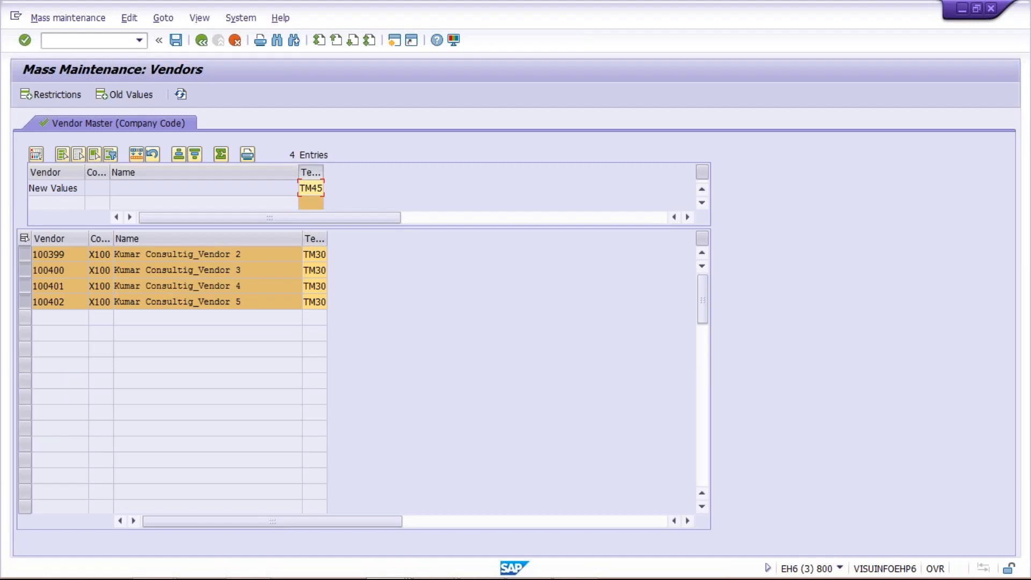
Carry out the mass change so vendors 100399–100402 get TM45, checking each row's new value
left_click(137, 153)
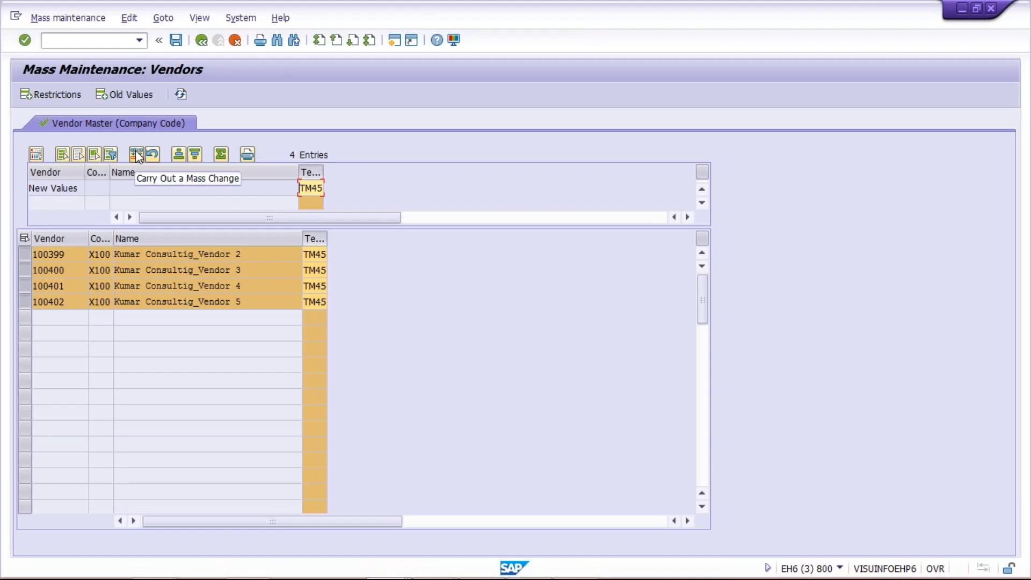
left_click(310, 270)
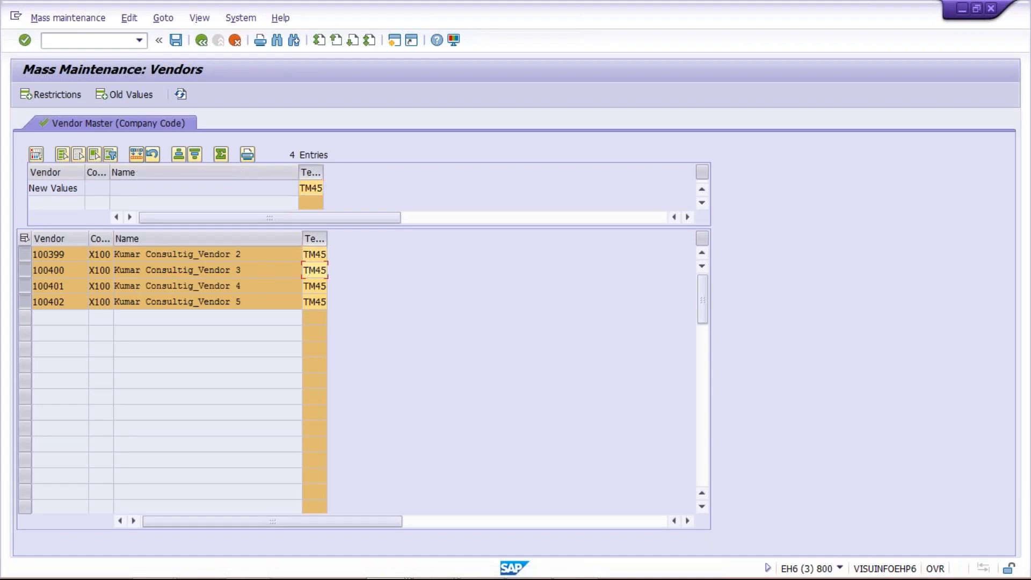
left_click(315, 302)
left_click(316, 286)
left_click(315, 270)
left_click(316, 253)
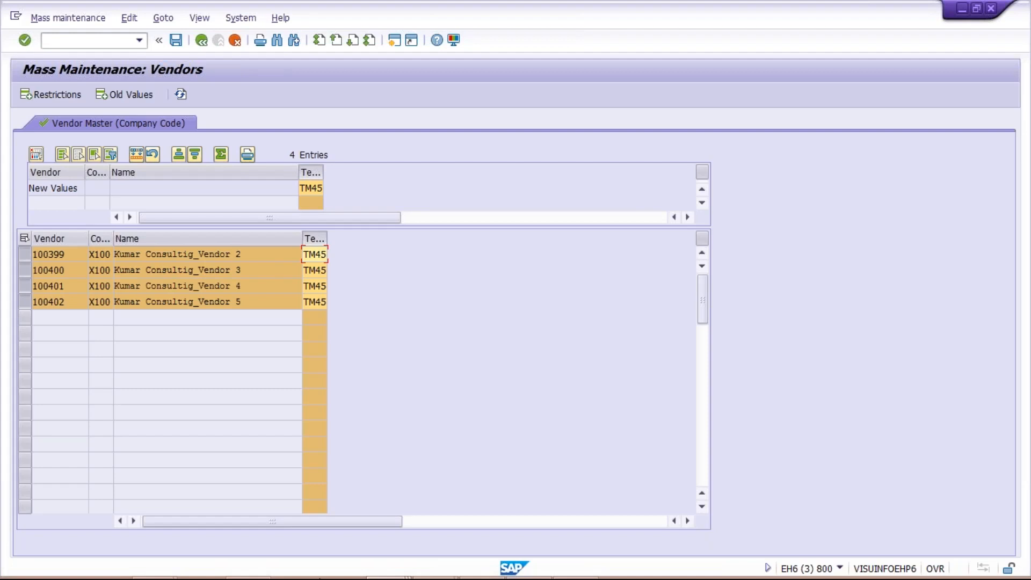
mouse_move(389, 575)
left_click(390, 575)
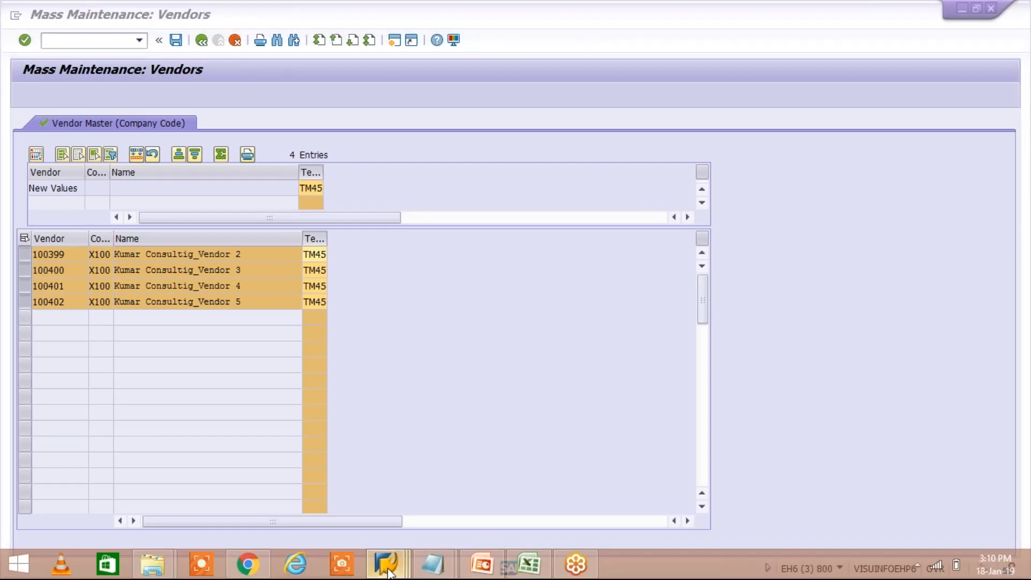
Save the TM45 mass change and review the change message for each vendor
left_click(424, 484)
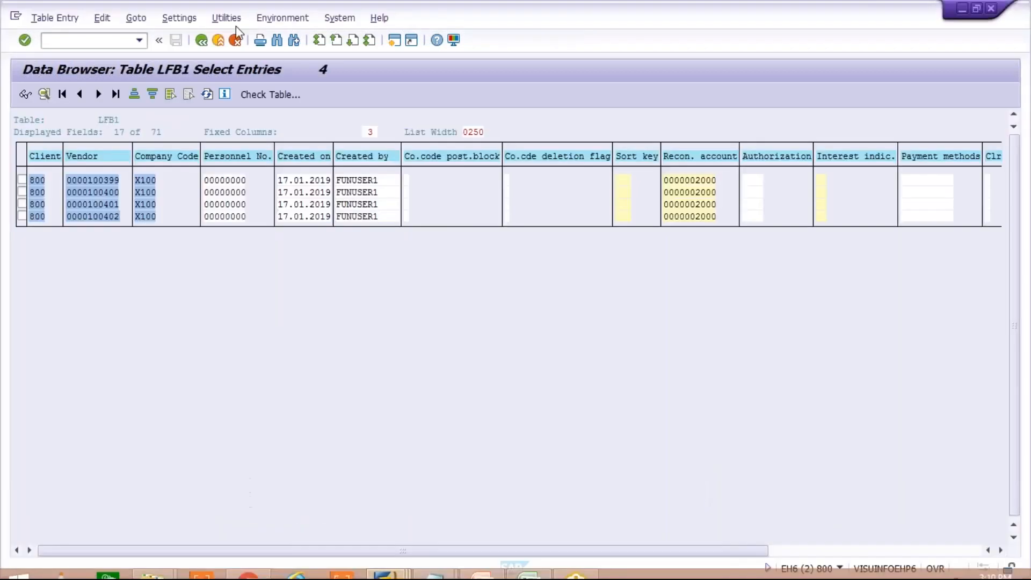
left_click(846, 551)
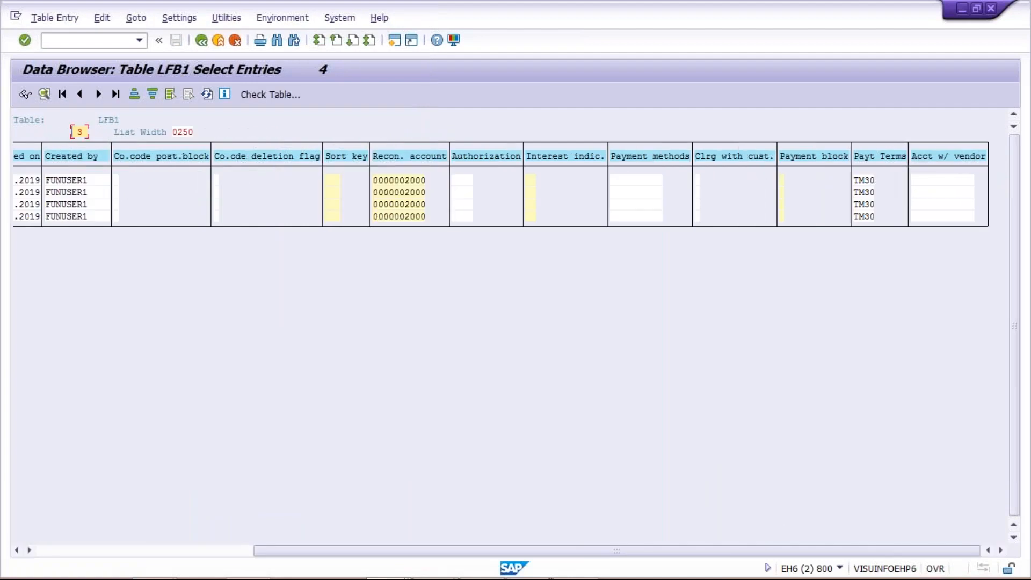
left_click(406, 574)
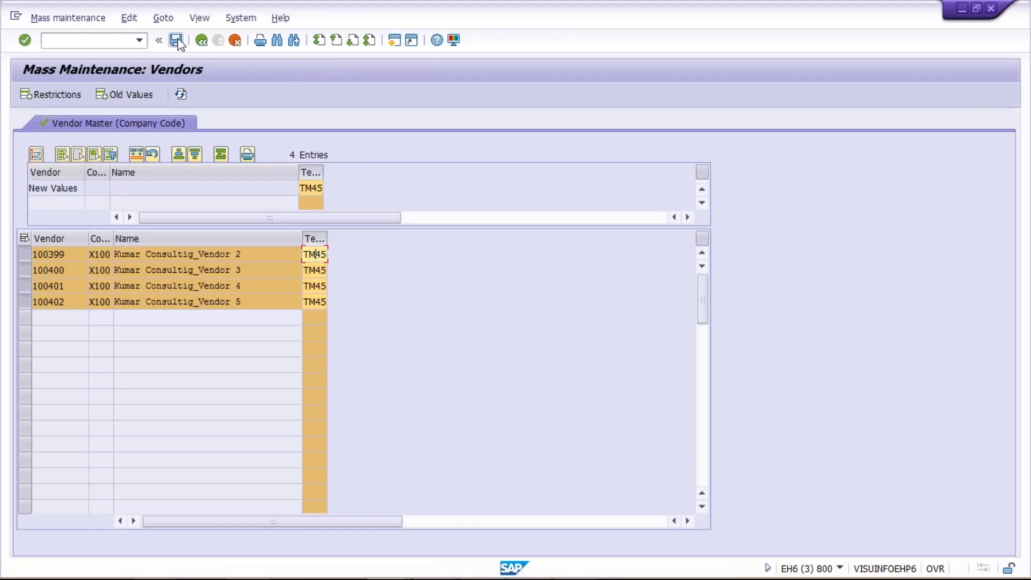
left_click(176, 41)
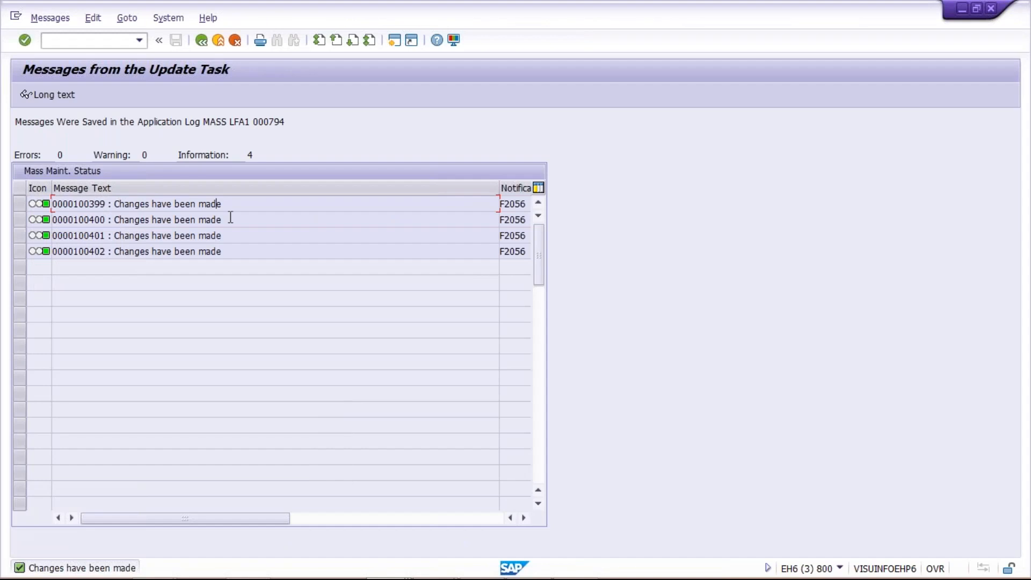
left_click(230, 232)
left_click(236, 204)
mouse_move(107, 577)
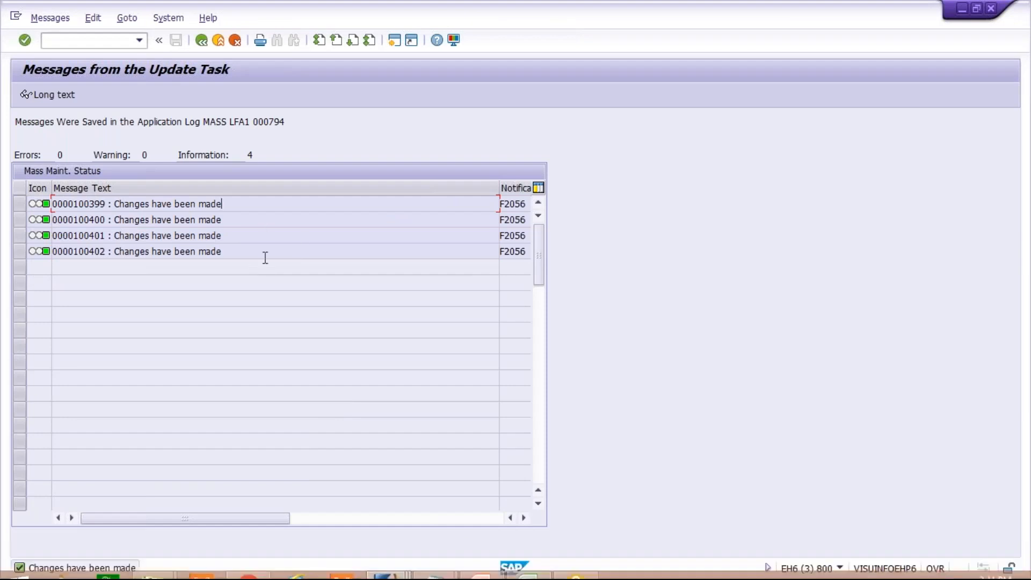
left_click(394, 572)
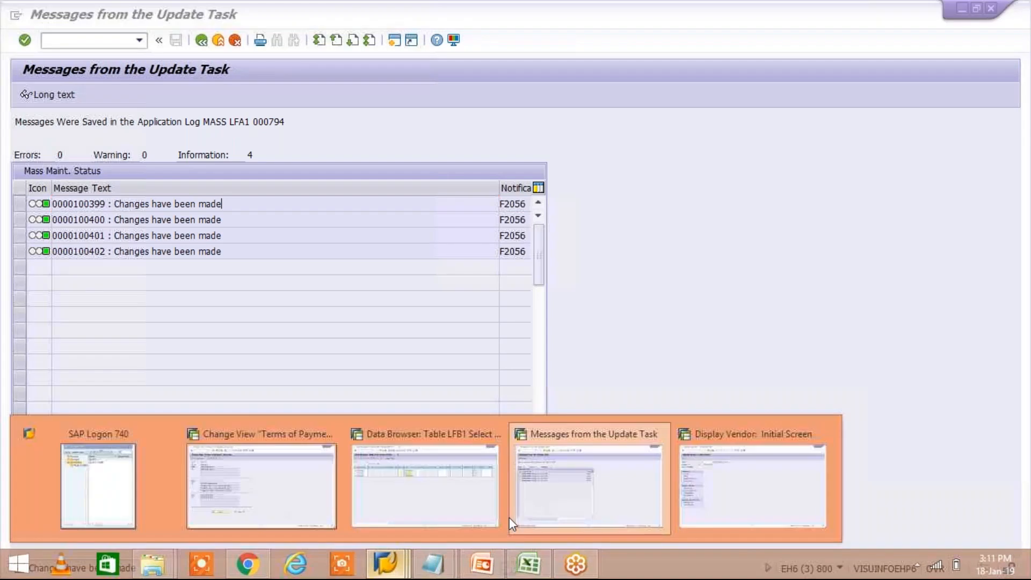
left_click(424, 483)
left_click(205, 550)
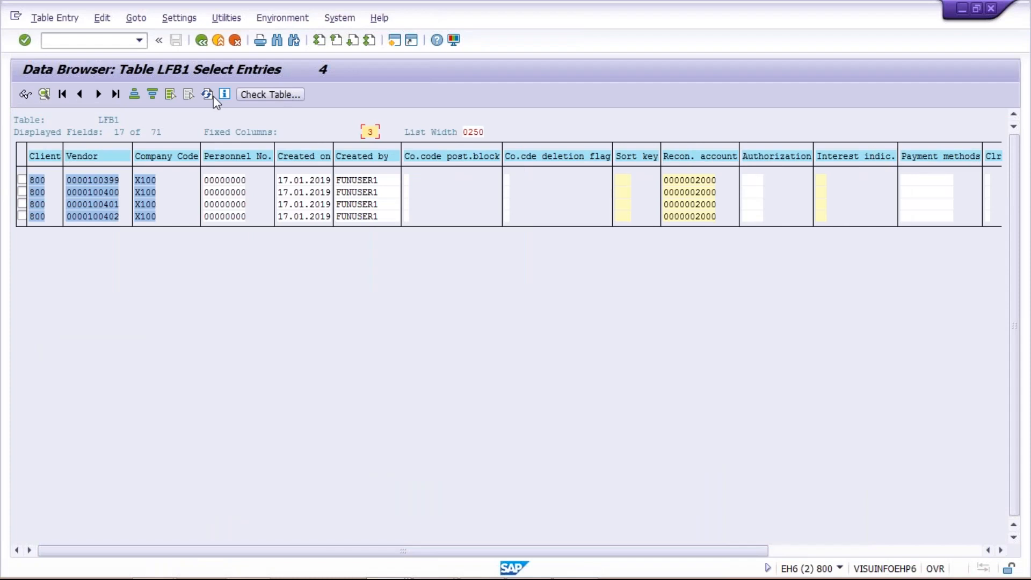
Refresh the LFB1 vendor list and go back to its selection screen
left_click(209, 99)
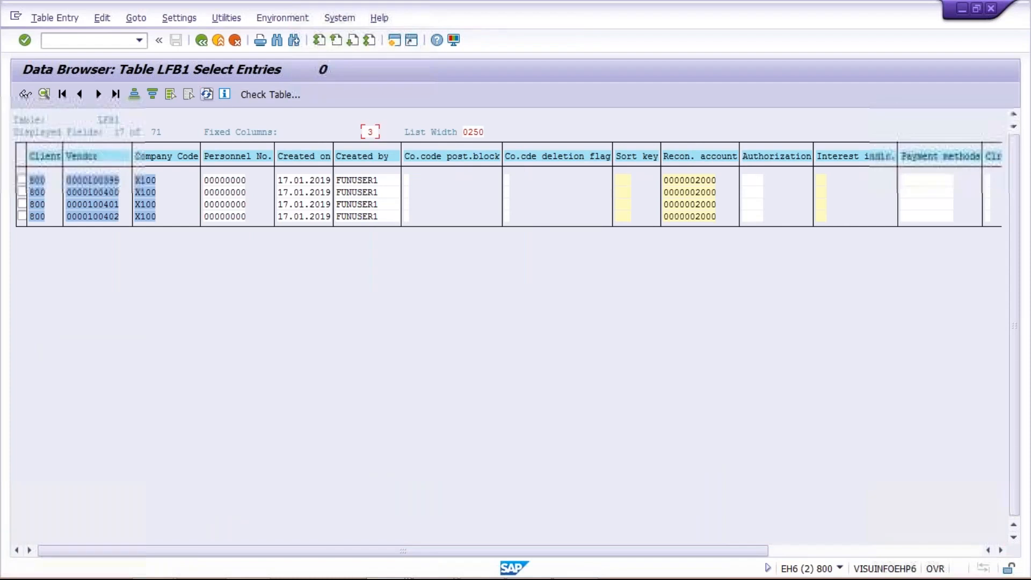
left_click(207, 94)
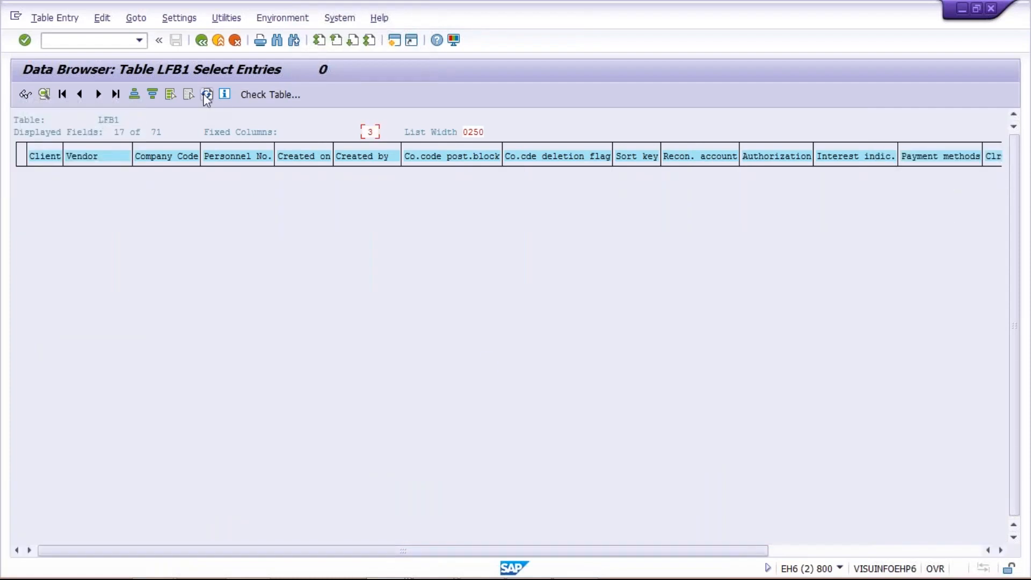
left_click(729, 183)
left_click(202, 41)
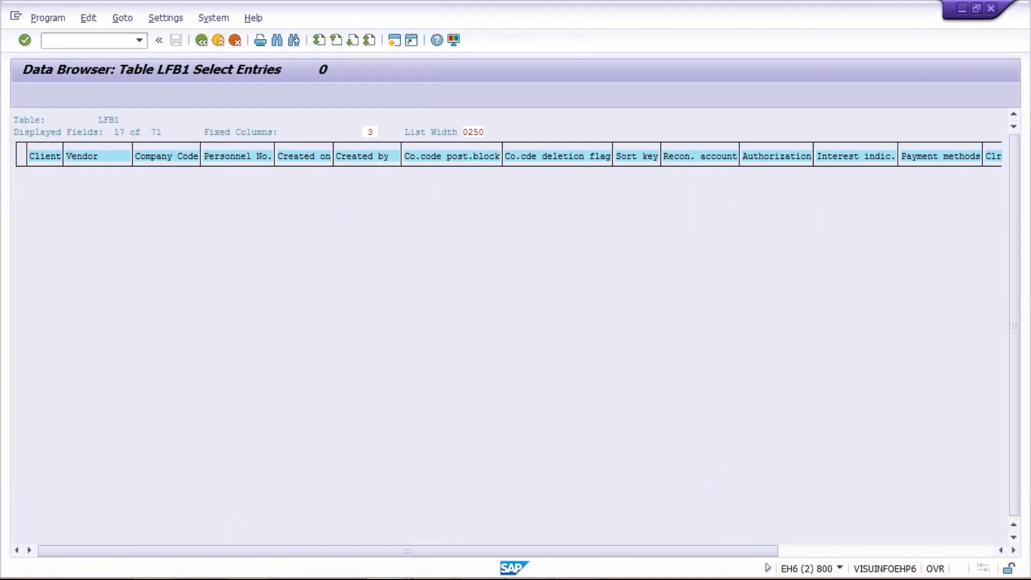
Clear the 200 maximum hits limit, change Payt Terms to TM45, and execute
left_click_drag(227, 238, 385, 258)
key("Delete")
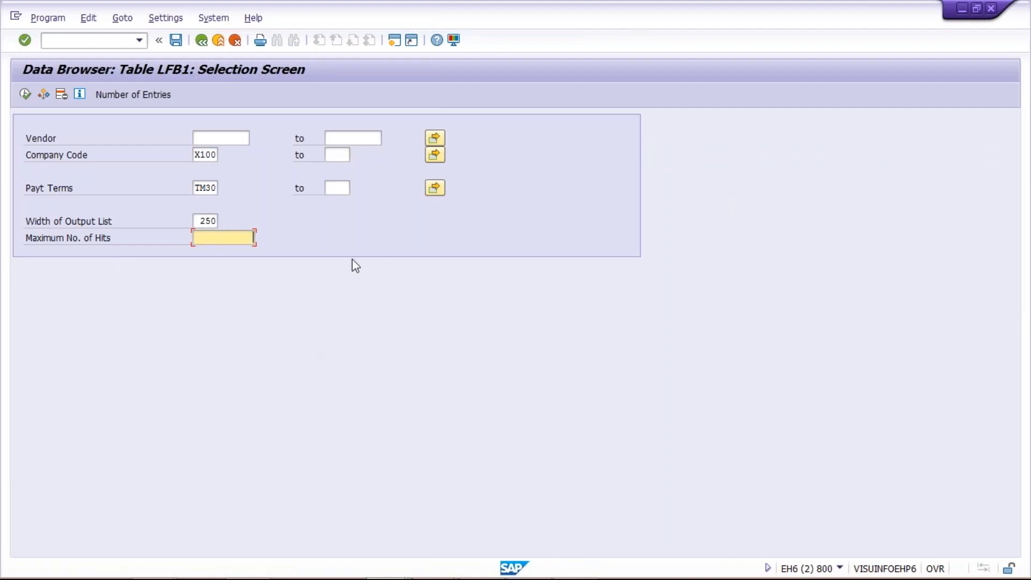
left_click(206, 187)
left_click(220, 237)
left_click_drag(206, 189, 396, 326)
key("BackSpace")
type("45")
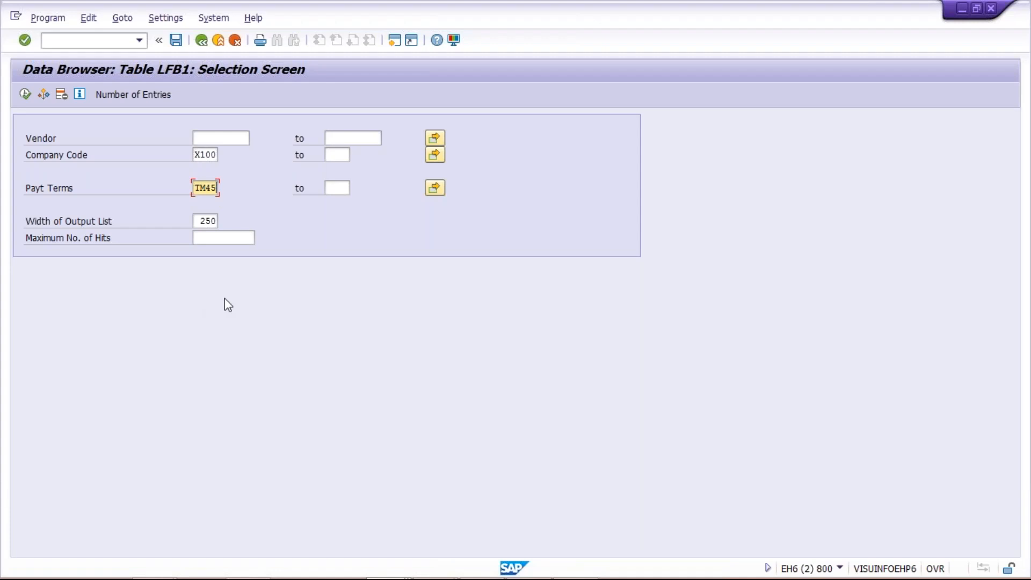
left_click(22, 96)
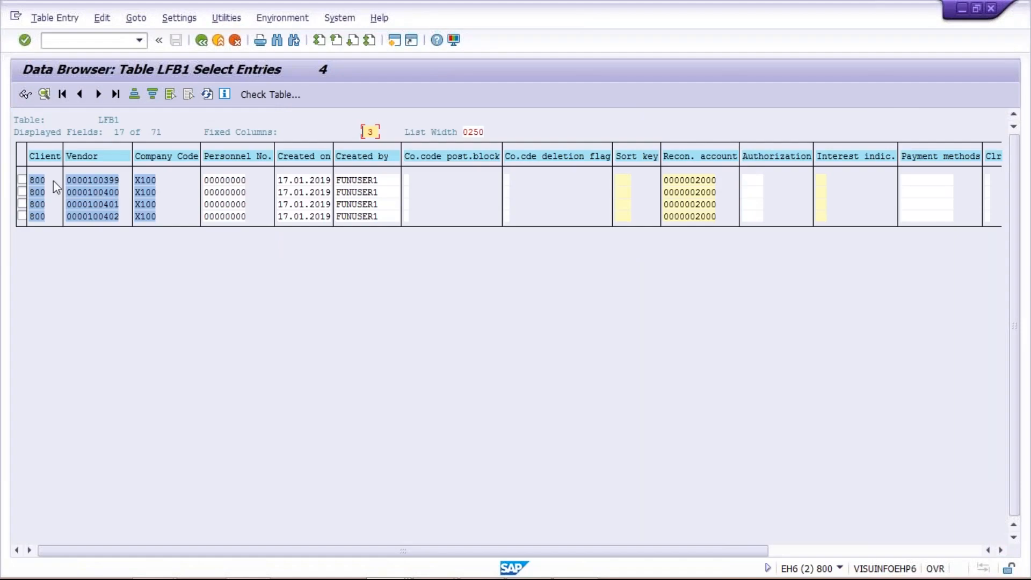
Confirm TM45 in the Payt Terms column, then switch to the Class workbook in Excel
left_click(922, 548)
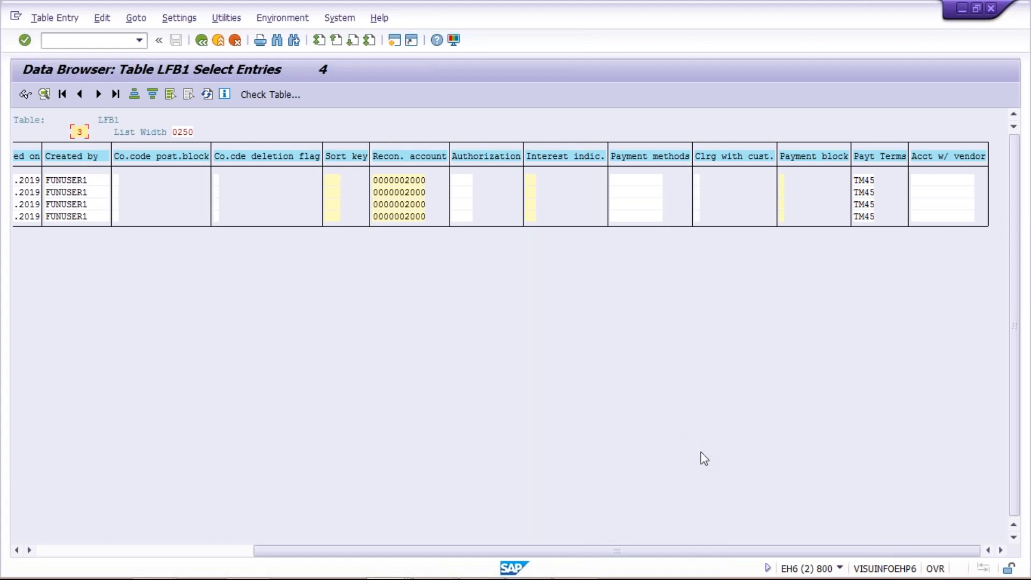
mouse_move(561, 567)
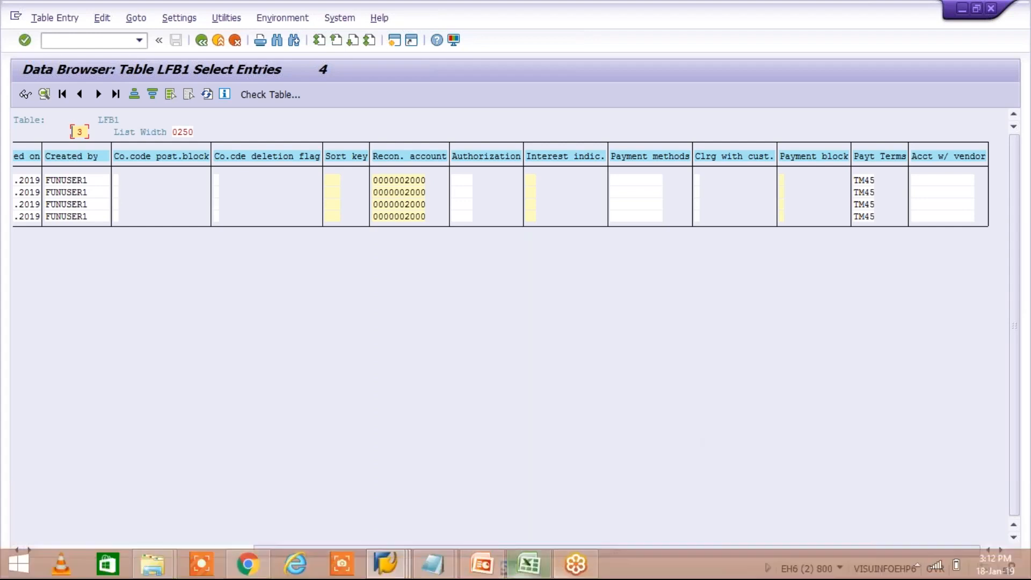
left_click(528, 563)
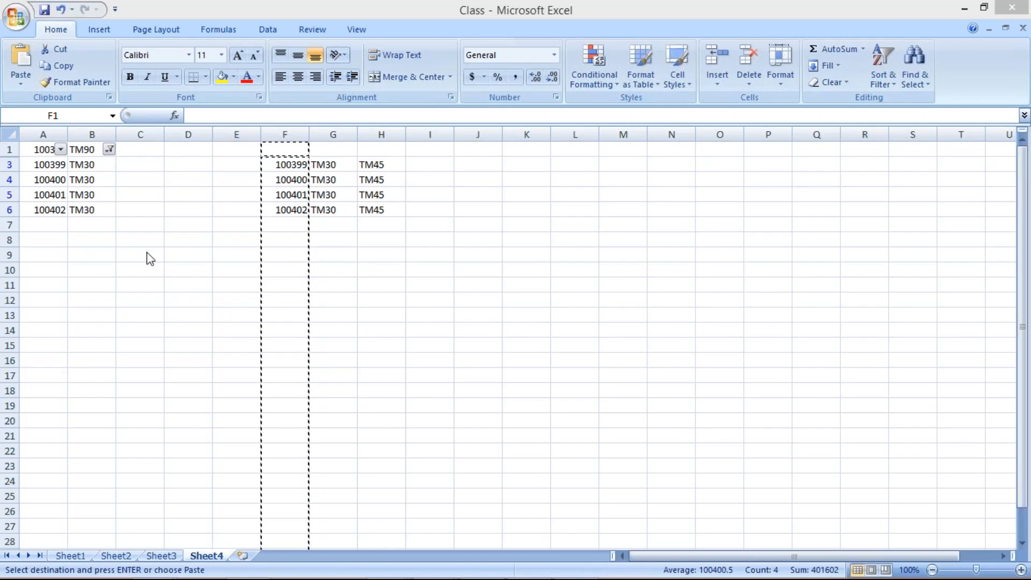
Select vendor column F in Excel, then return to the SAP LFB1 list with Alt+Tab
key("ctrl+space")
key("alt+Tab")
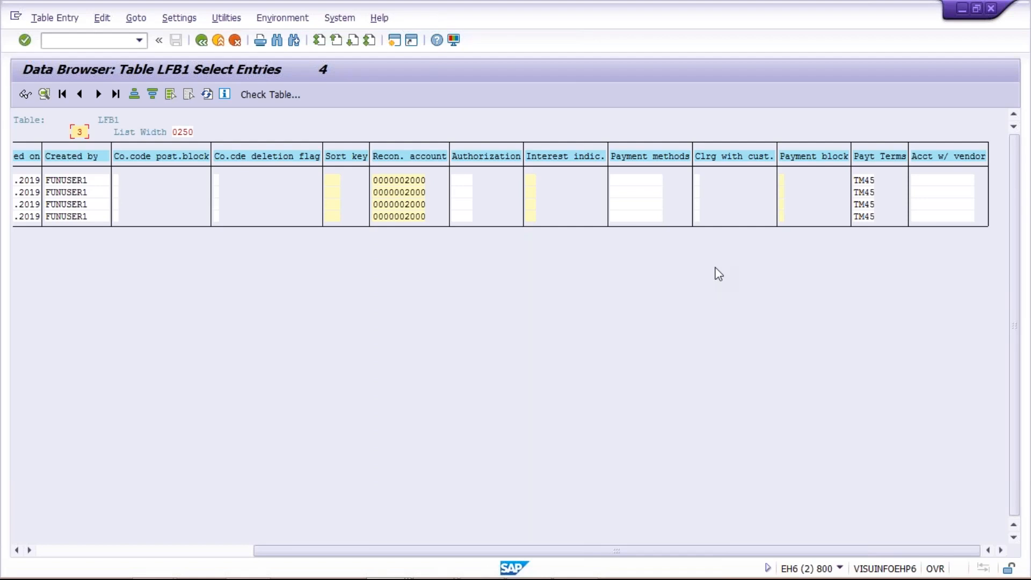
From the Display Vendor window, run /NFB60 to start vendor invoice entry
left_click(120, 548)
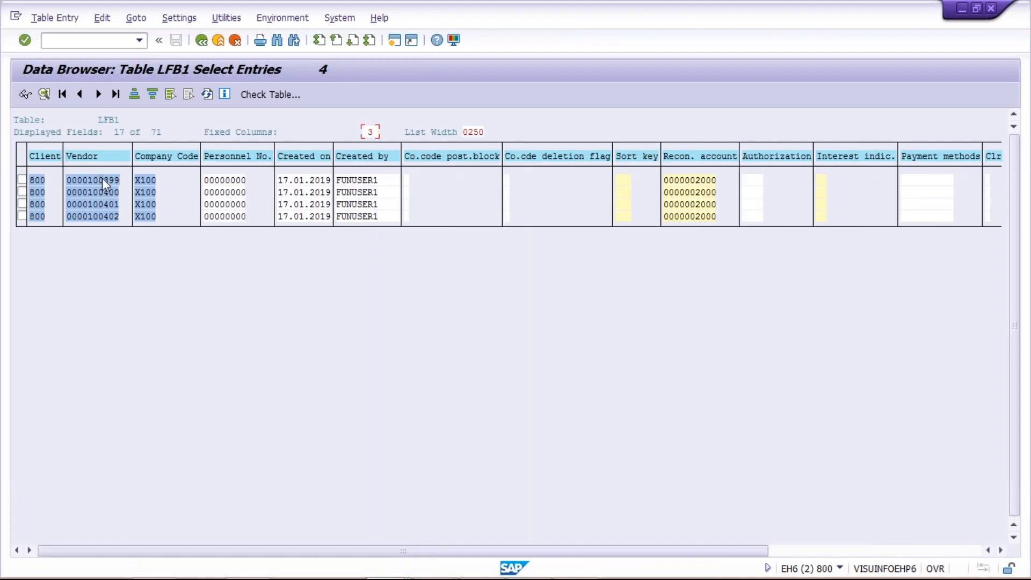
left_click(104, 215)
mouse_move(400, 572)
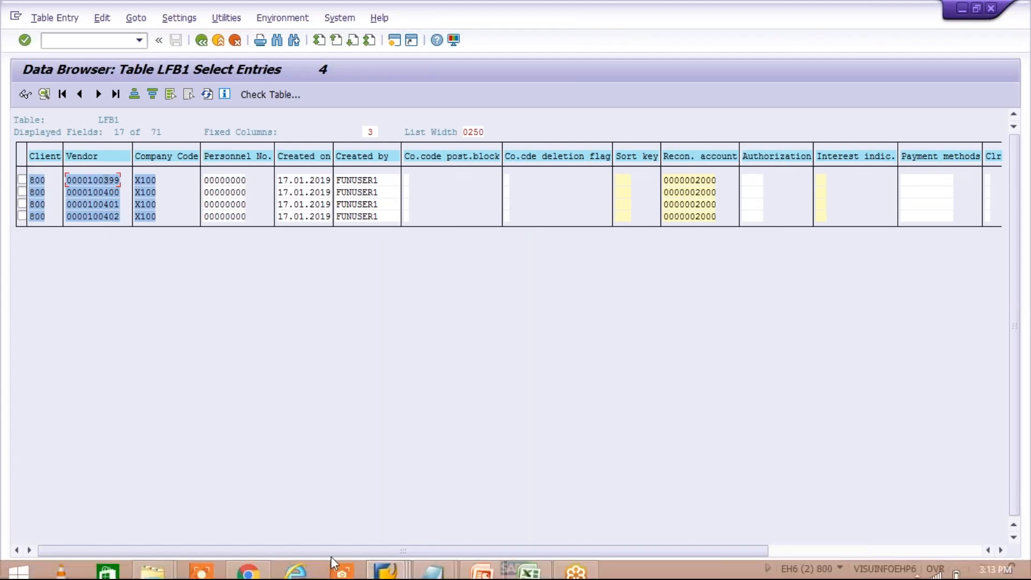
left_click(398, 569)
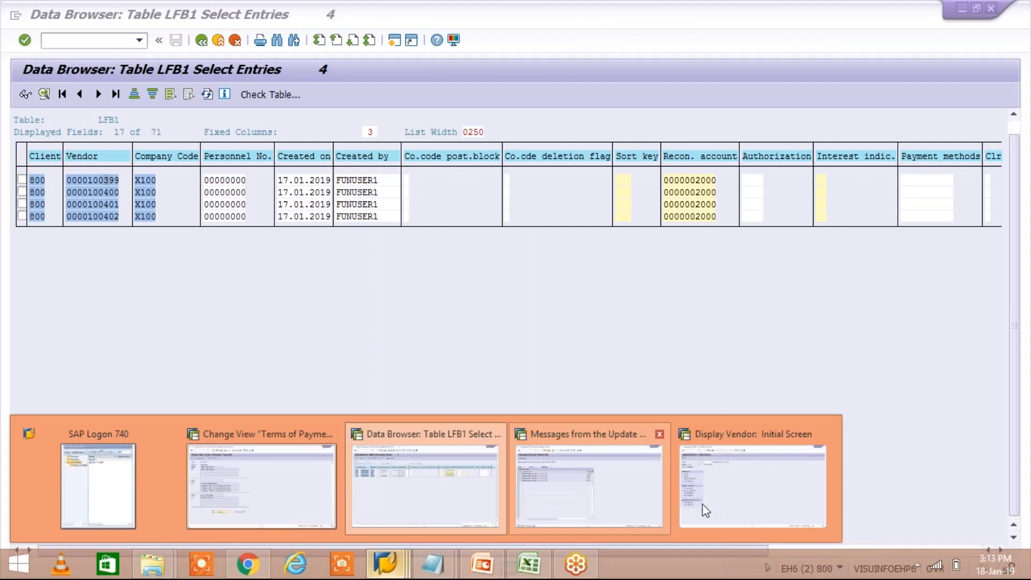
left_click(727, 508)
type("/NFB60")
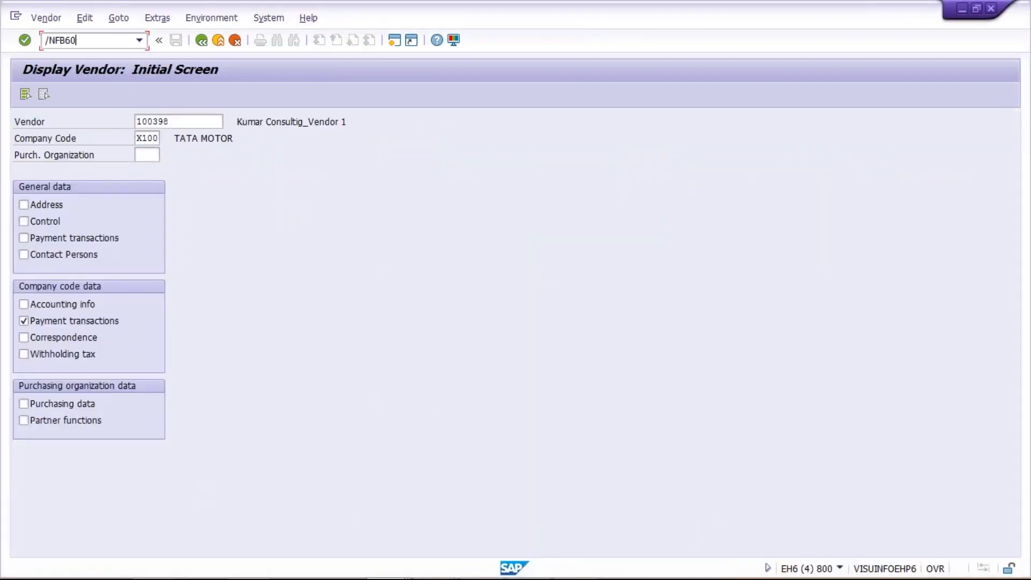
key("Return")
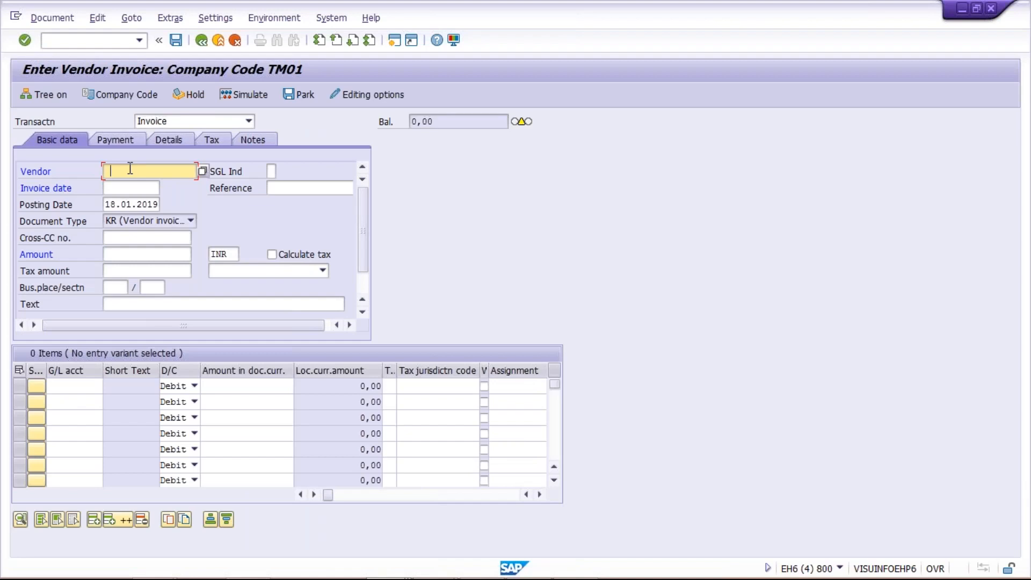
Enter vendor 100384 on the invoice with invoice date 18.01.2019
left_click(130, 168)
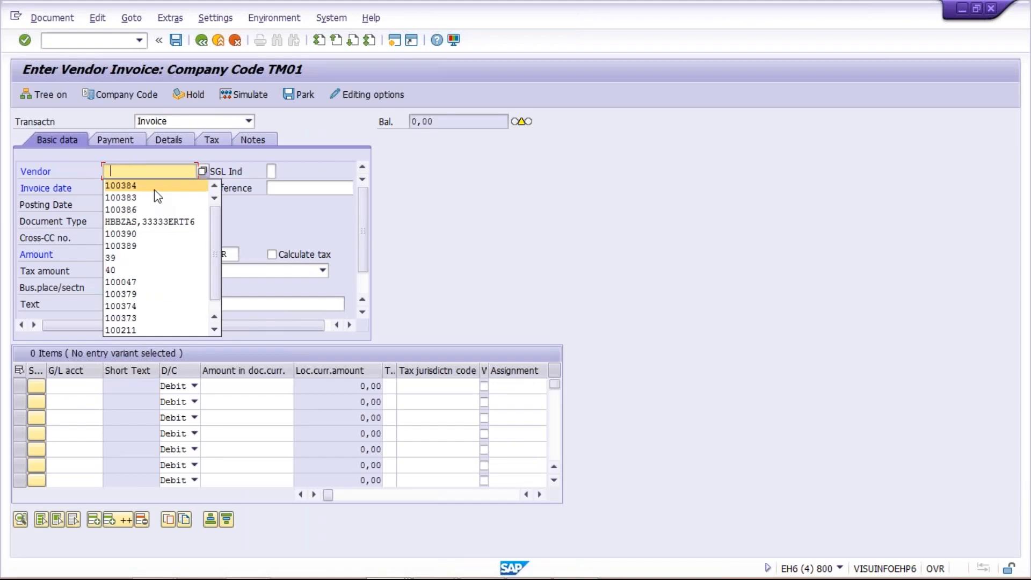
left_click(154, 189)
left_click(128, 189)
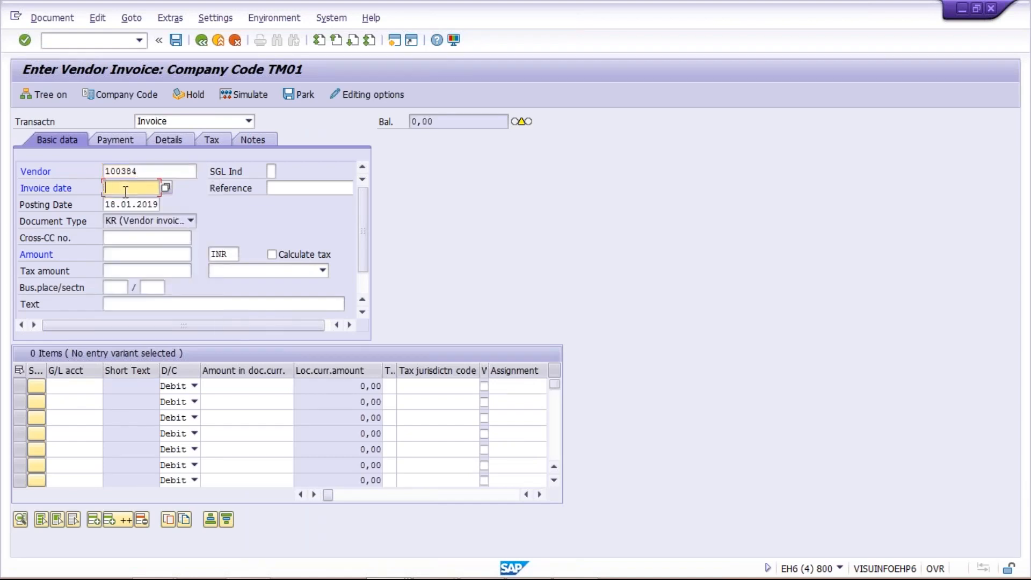
left_click(130, 204)
left_click(124, 142)
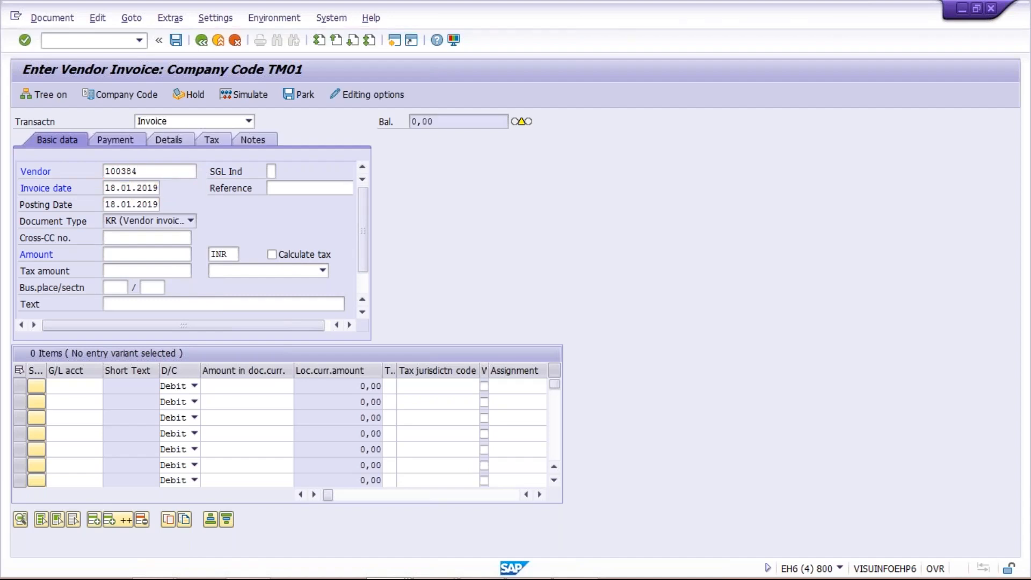
Replace the invoice's payment terms 0001 with TM30
left_click(117, 144)
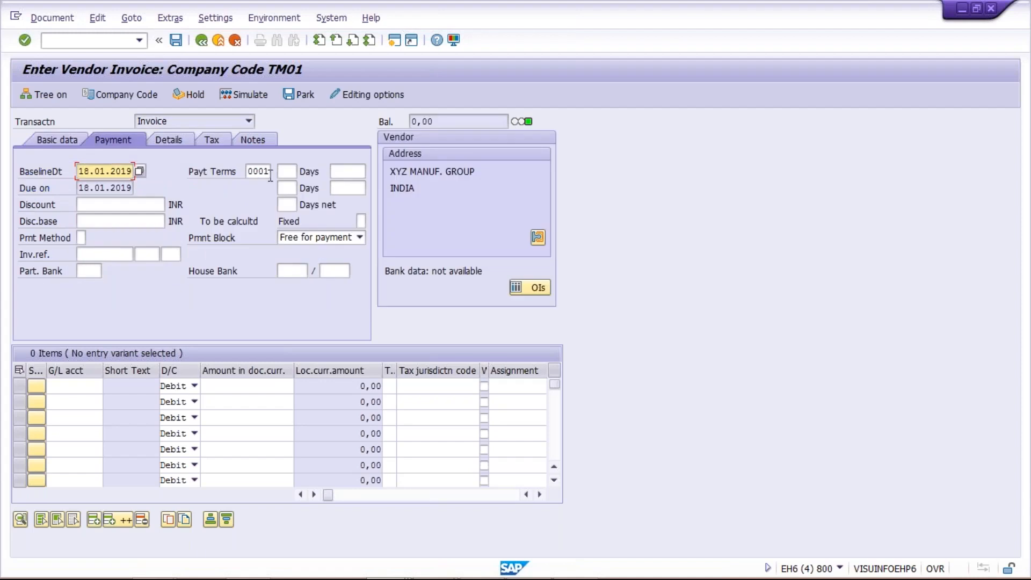
double_click(266, 171)
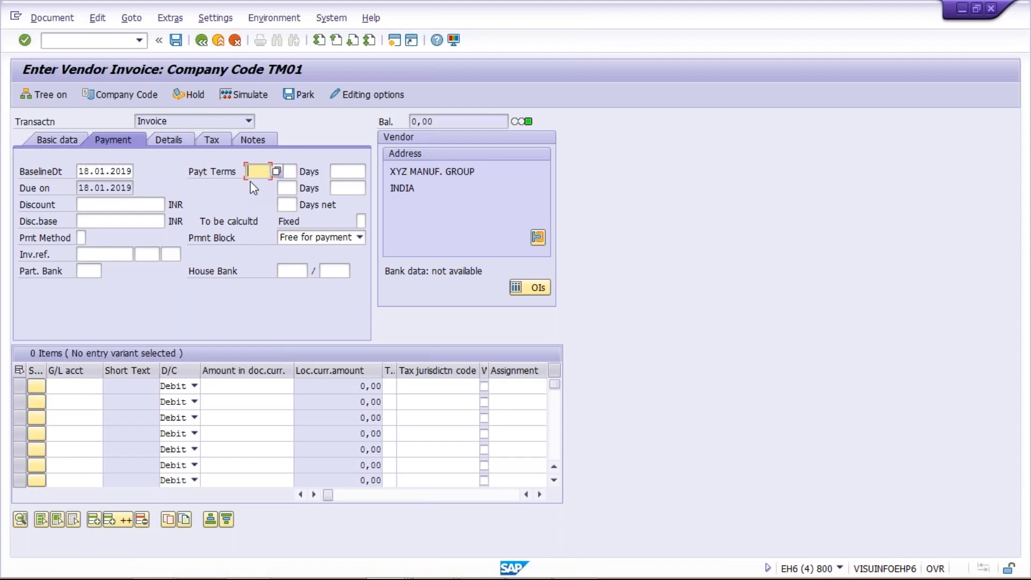
key("BackSpace")
type("TM30")
Bring the 1_Introduction PowerPoint presentation forward to the 'SAP FICO Mass Changes' slide
mouse_move(316, 568)
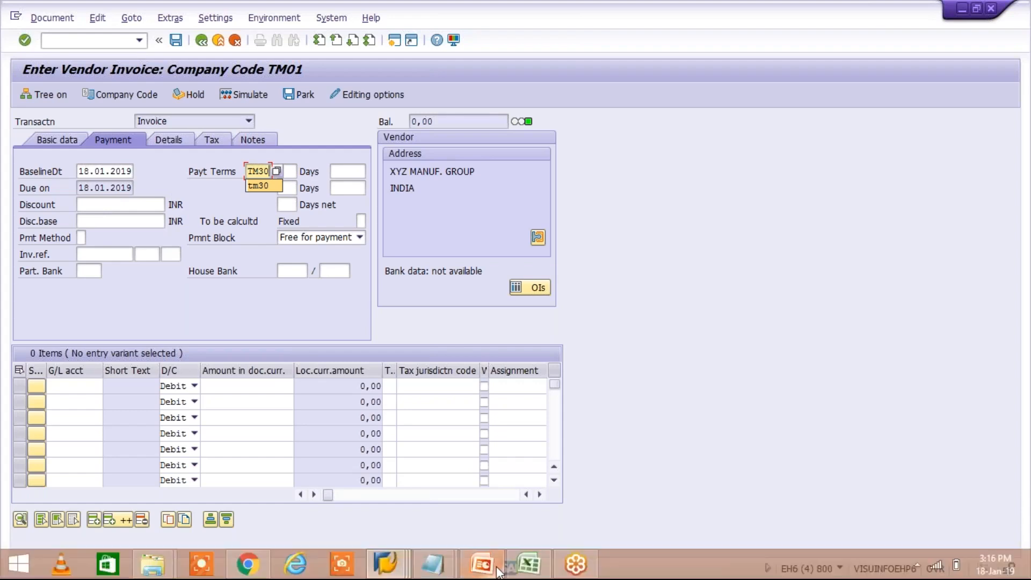
mouse_move(496, 552)
left_click(499, 523)
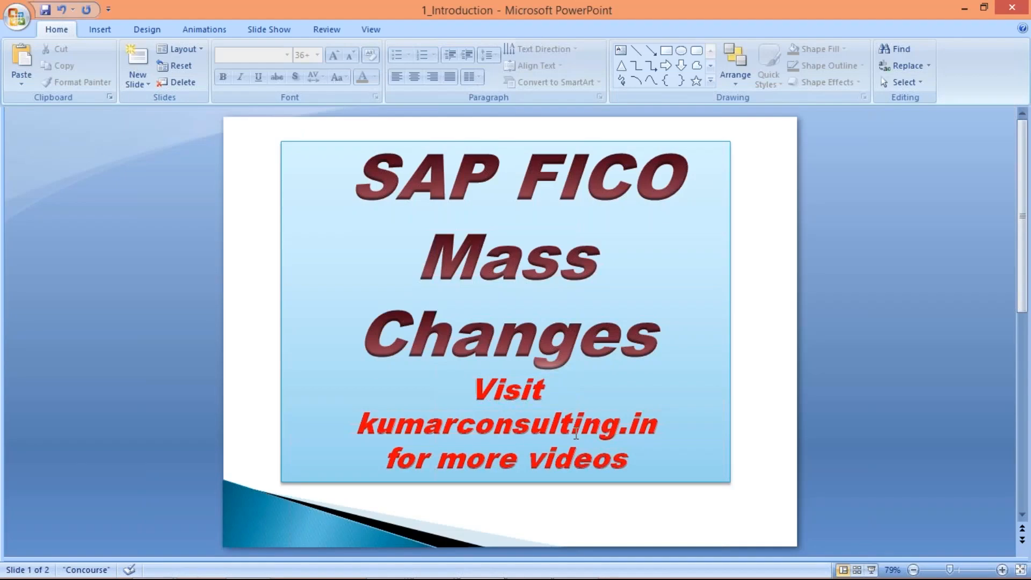
scroll(576, 433, "down", 1)
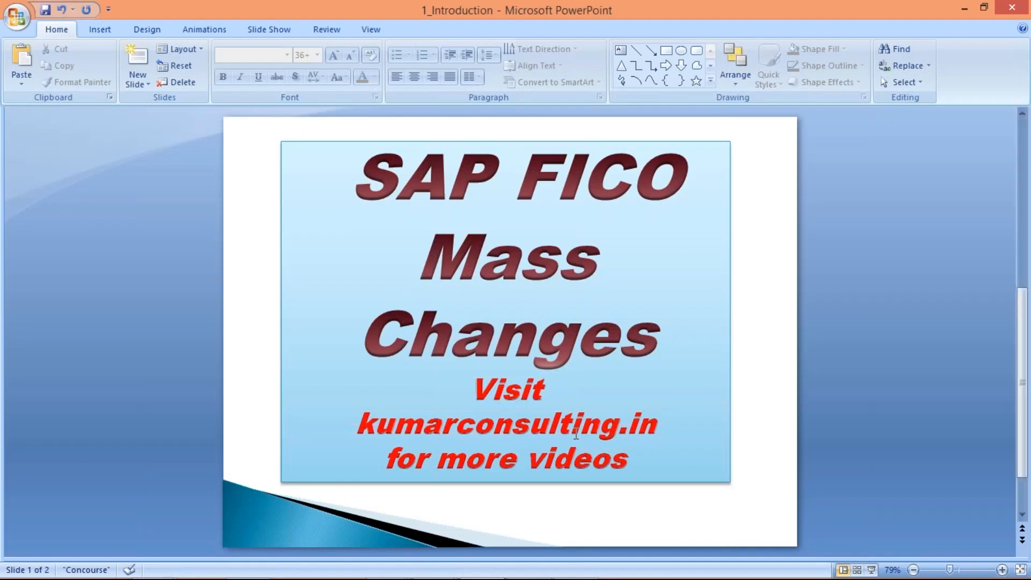